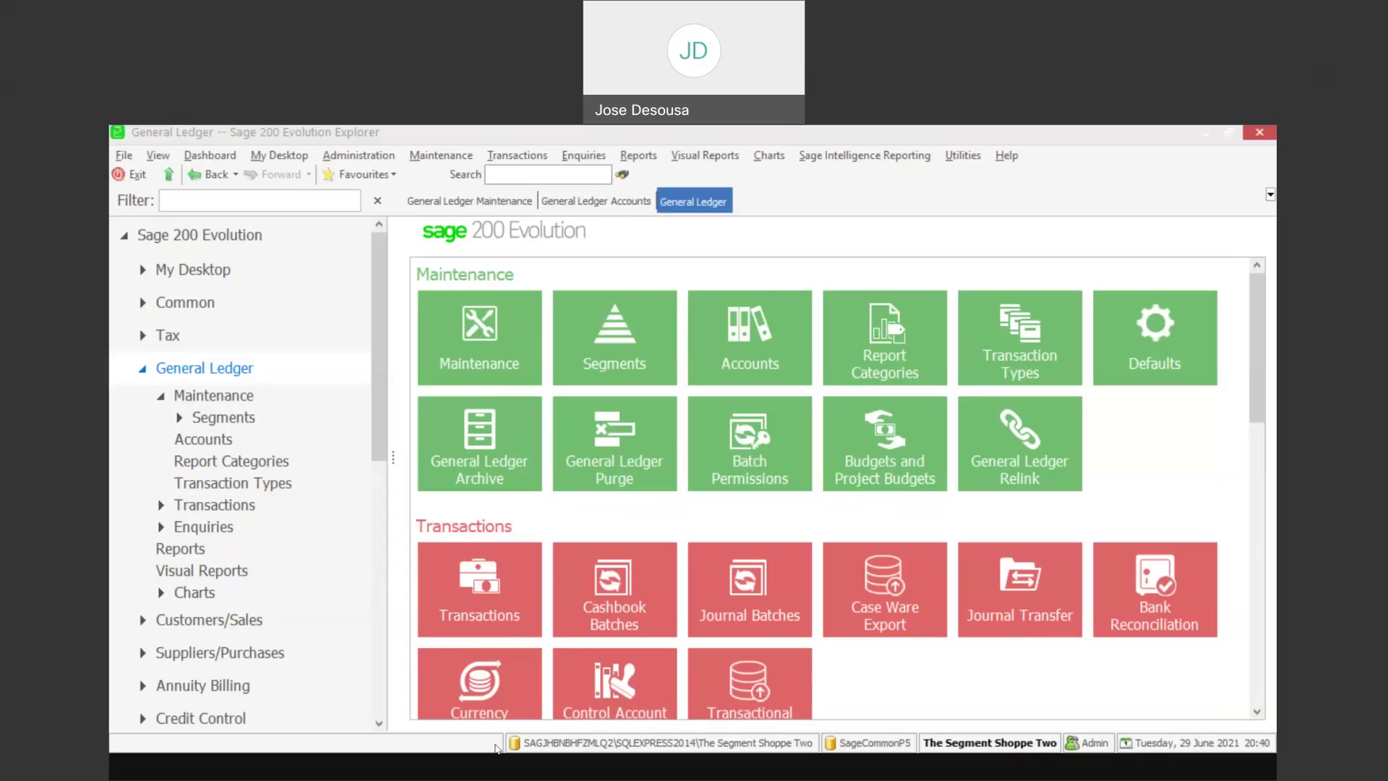
Open the segment setup in the General Ledger defaults and relabel Segment 0 as ACCOUNT
click(618, 520)
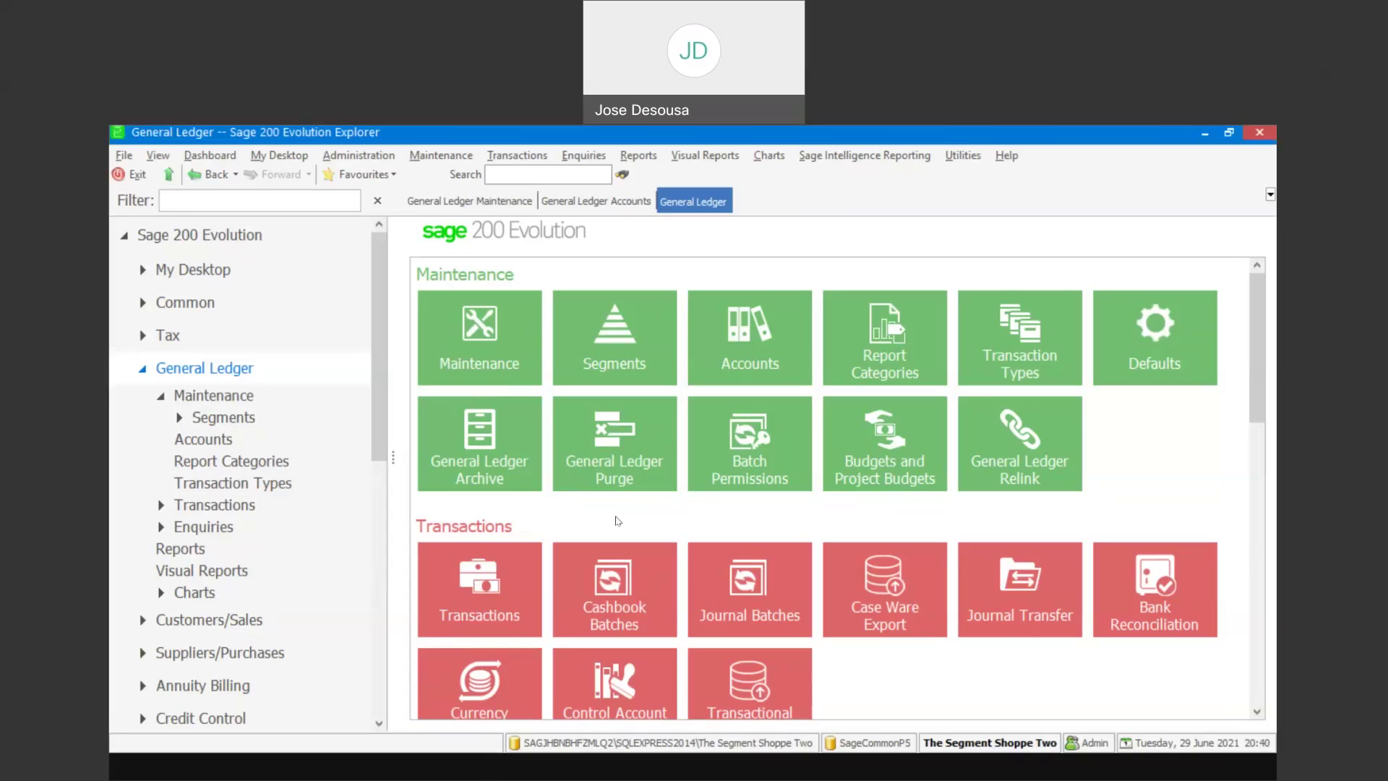
click(1153, 348)
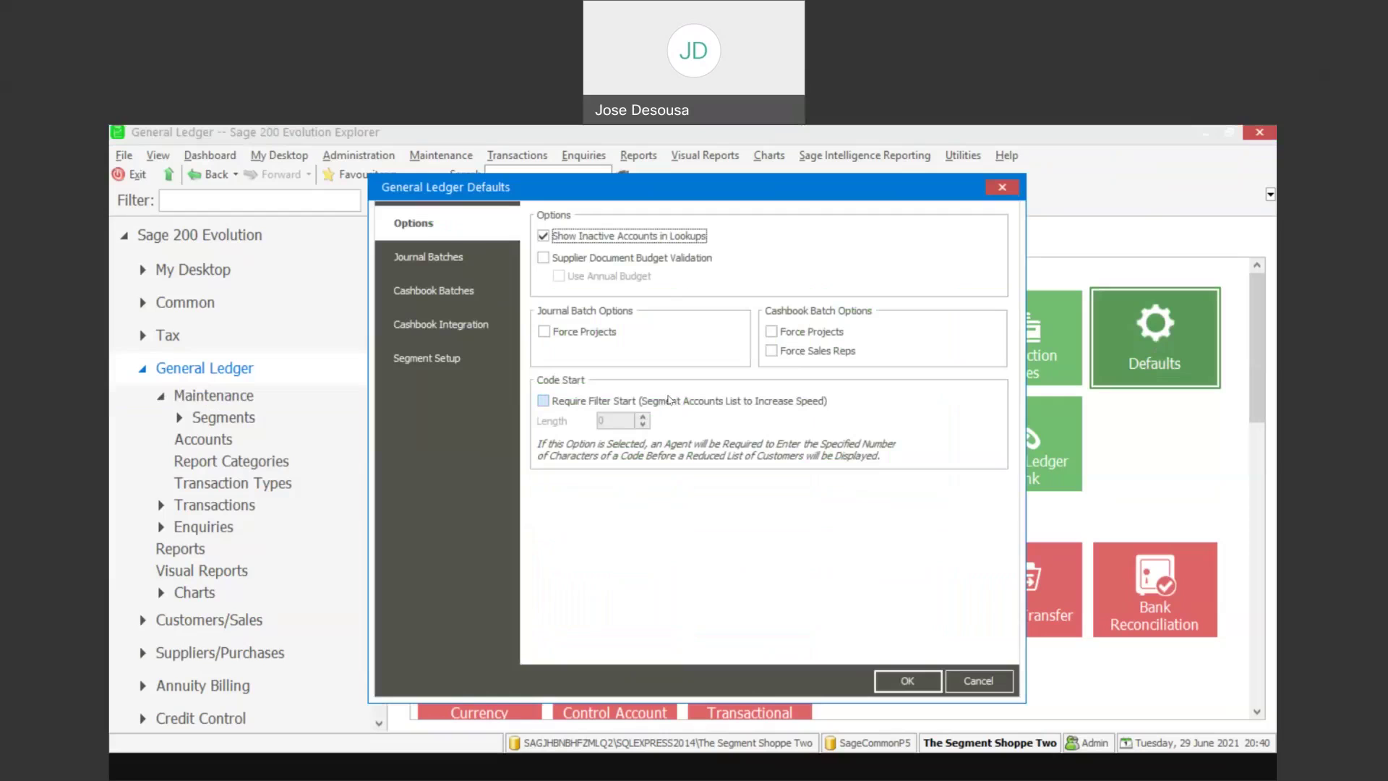
click(447, 360)
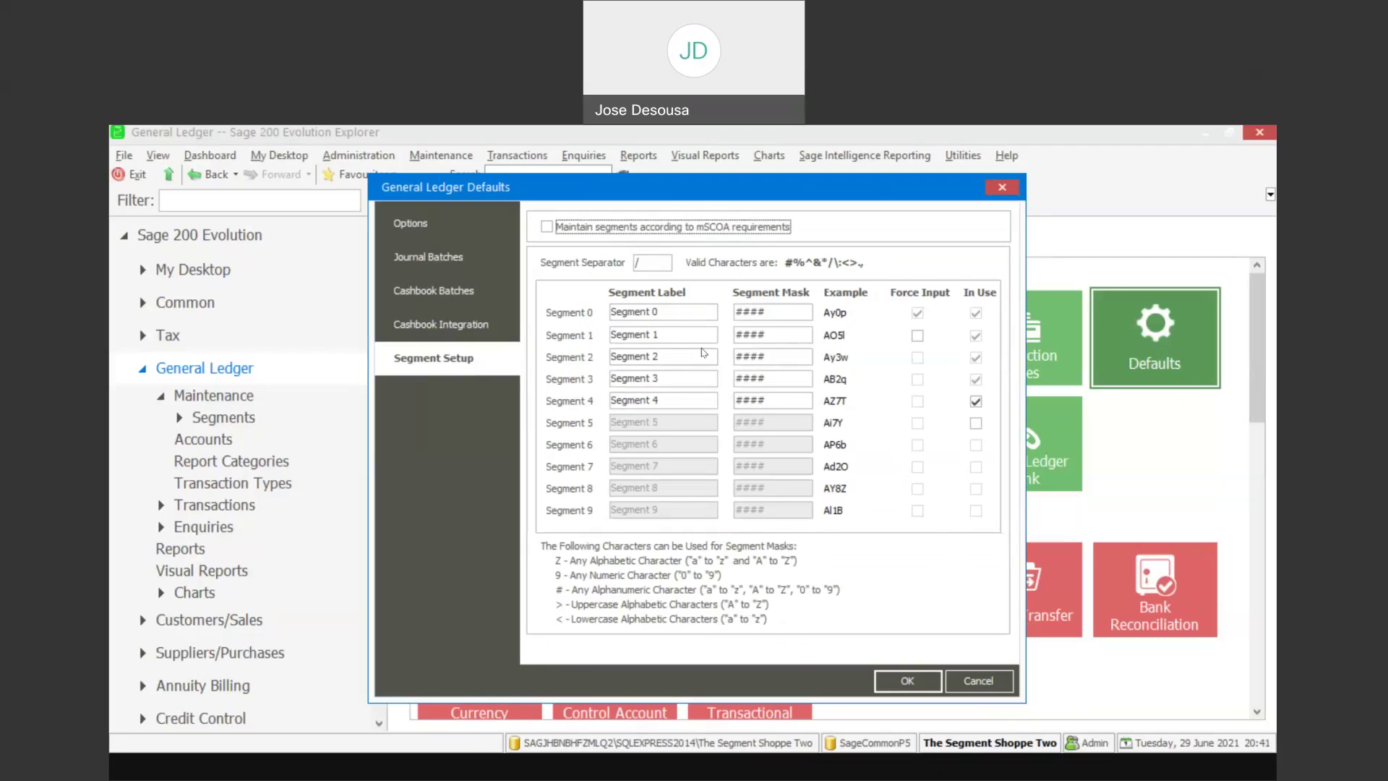
click(674, 309)
key(BackSpace)
key(BackSpace)
key(BackSpace)
key(BackSpace)
key(BackSpace)
key(BackSpace)
key(BackSpace)
key(BackSpace)
key(BackSpace)
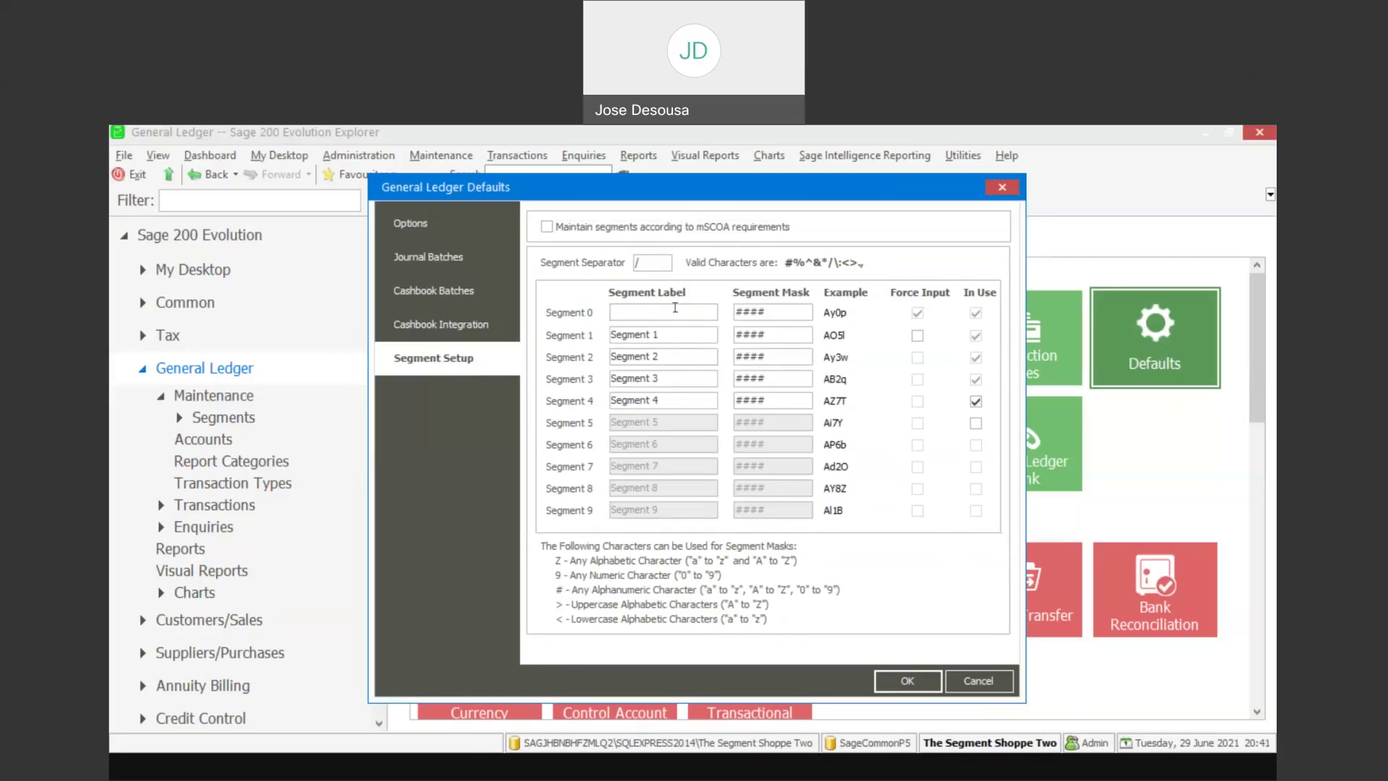
text(ACCOUNT)
Relabel Segment 1 as PROVINCE in the segment setup
key(BackSpace)
key(BackSpace)
key(BackSpace)
key(BackSpace)
key(BackSpace)
key(BackSpace)
key(BackSpace)
key(BackSpace)
key(BackSpace)
text(PROVINCE)
Relabel Segment 2 as CITY in the segment setup
key(BackSpace)
key(BackSpace)
key(BackSpace)
key(BackSpace)
key(BackSpace)
key(BackSpace)
key(BackSpace)
key(BackSpace)
key(BackSpace)
text(CITY)
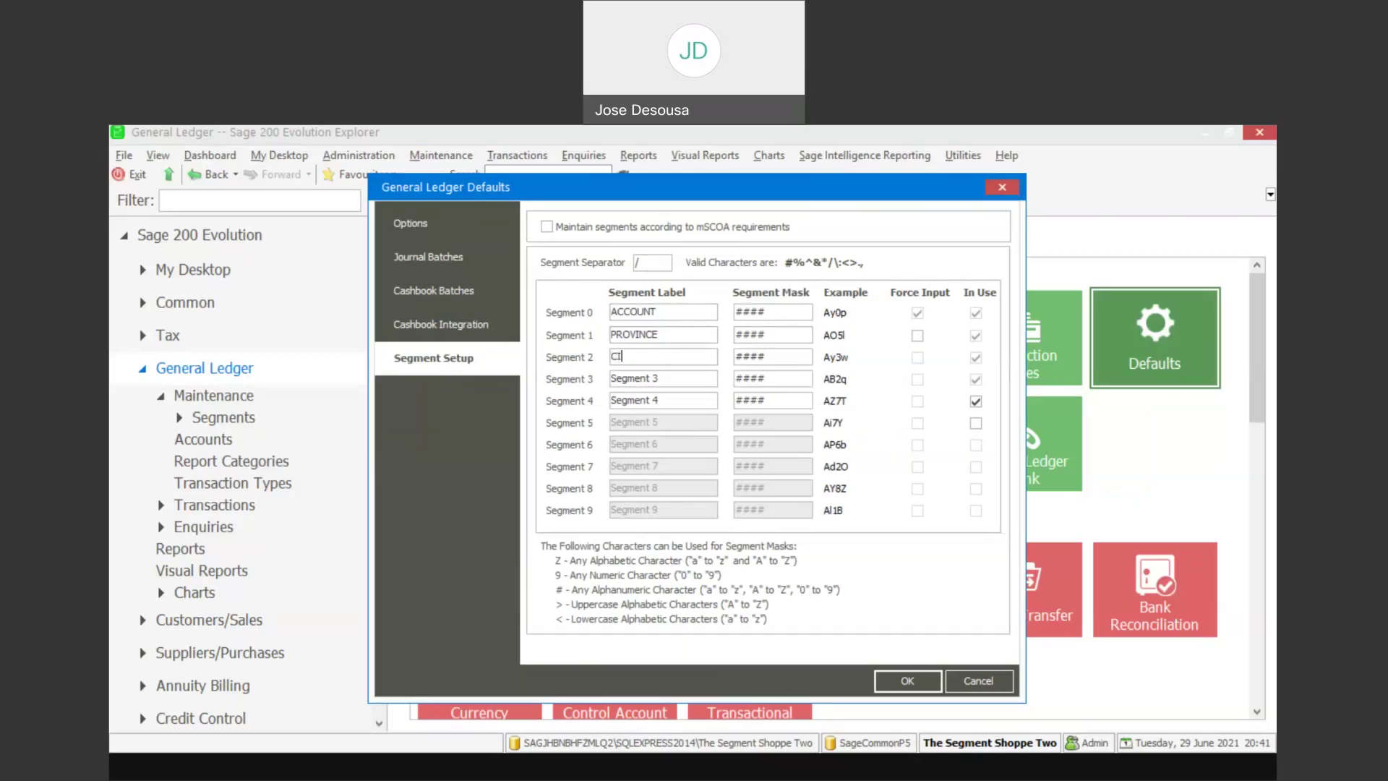
Relabel Segment 3 as DEPARTMENT and take Segment 4 out of use
click(668, 371)
key(BackSpace)
key(BackSpace)
key(BackSpace)
key(BackSpace)
key(BackSpace)
key(BackSpace)
key(BackSpace)
key(BackSpace)
key(BackSpace)
text(DEPARTMENTS)
key(BackSpace)
click(976, 402)
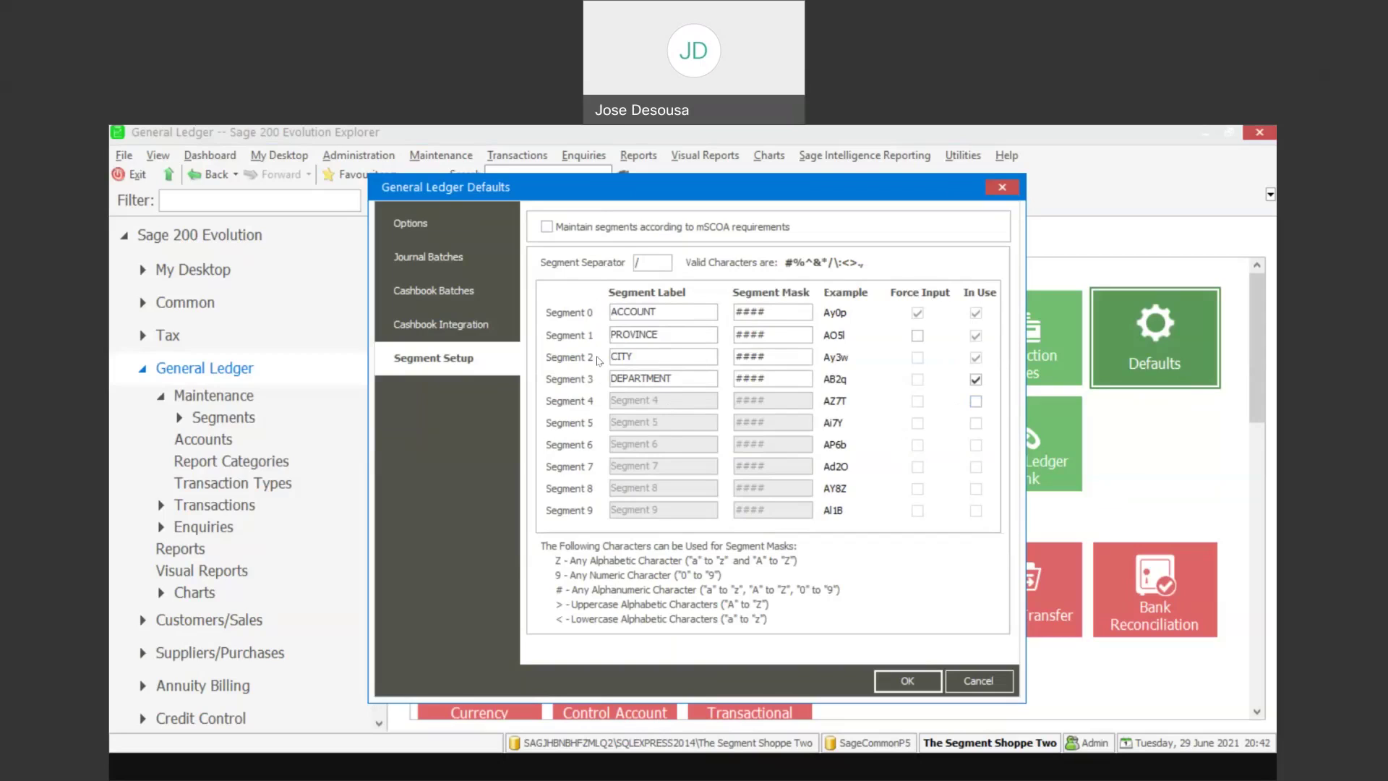
Save the General Ledger defaults, declining to enter the journal and cashbook tax accounts and bank account, and decline the immediate log-off
click(894, 680)
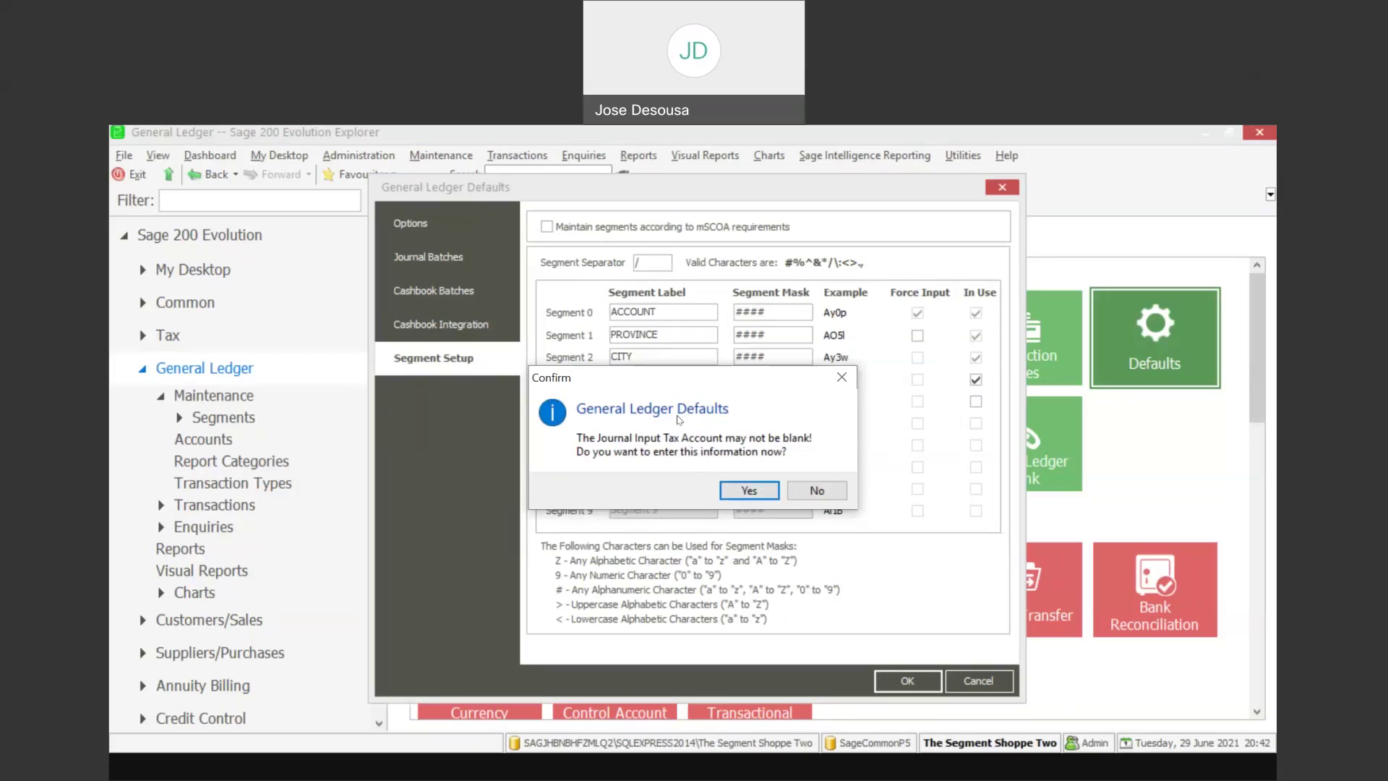
click(817, 491)
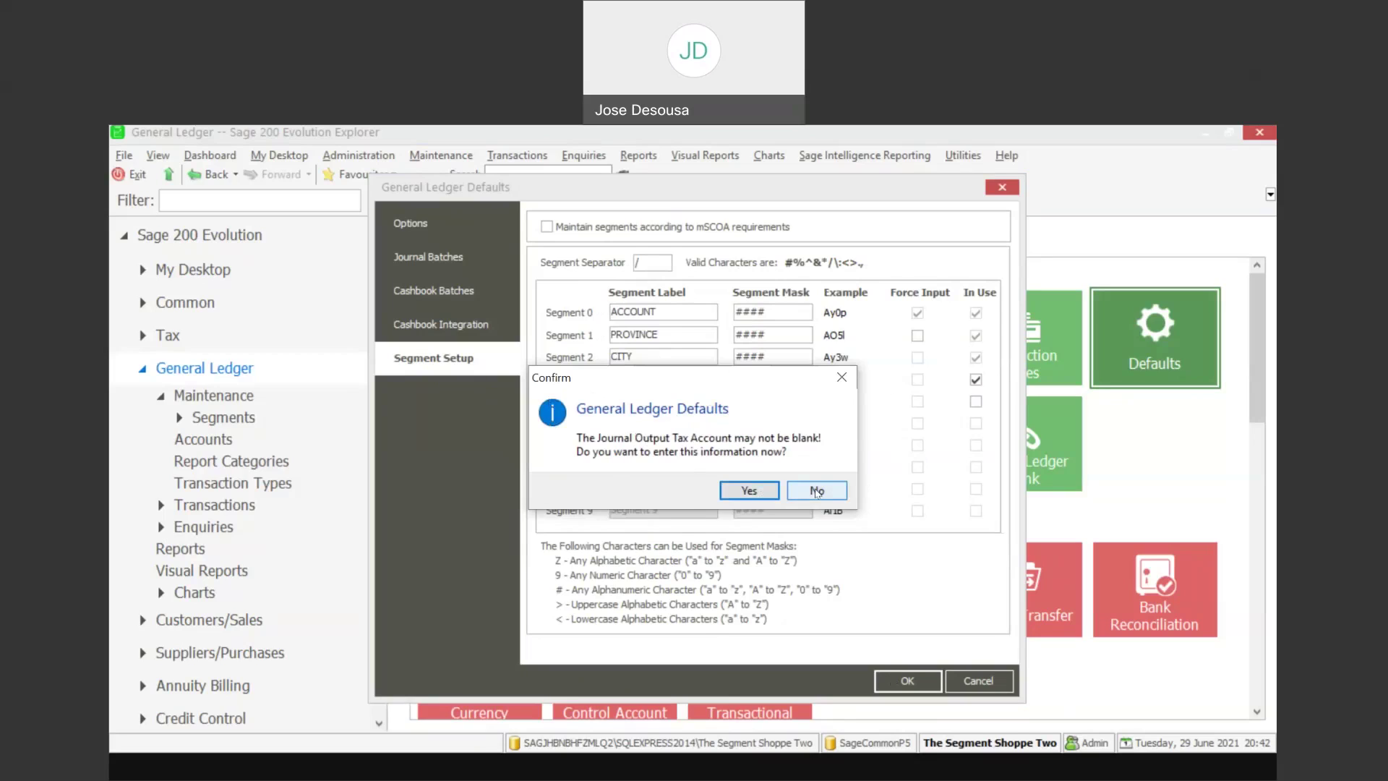
click(817, 491)
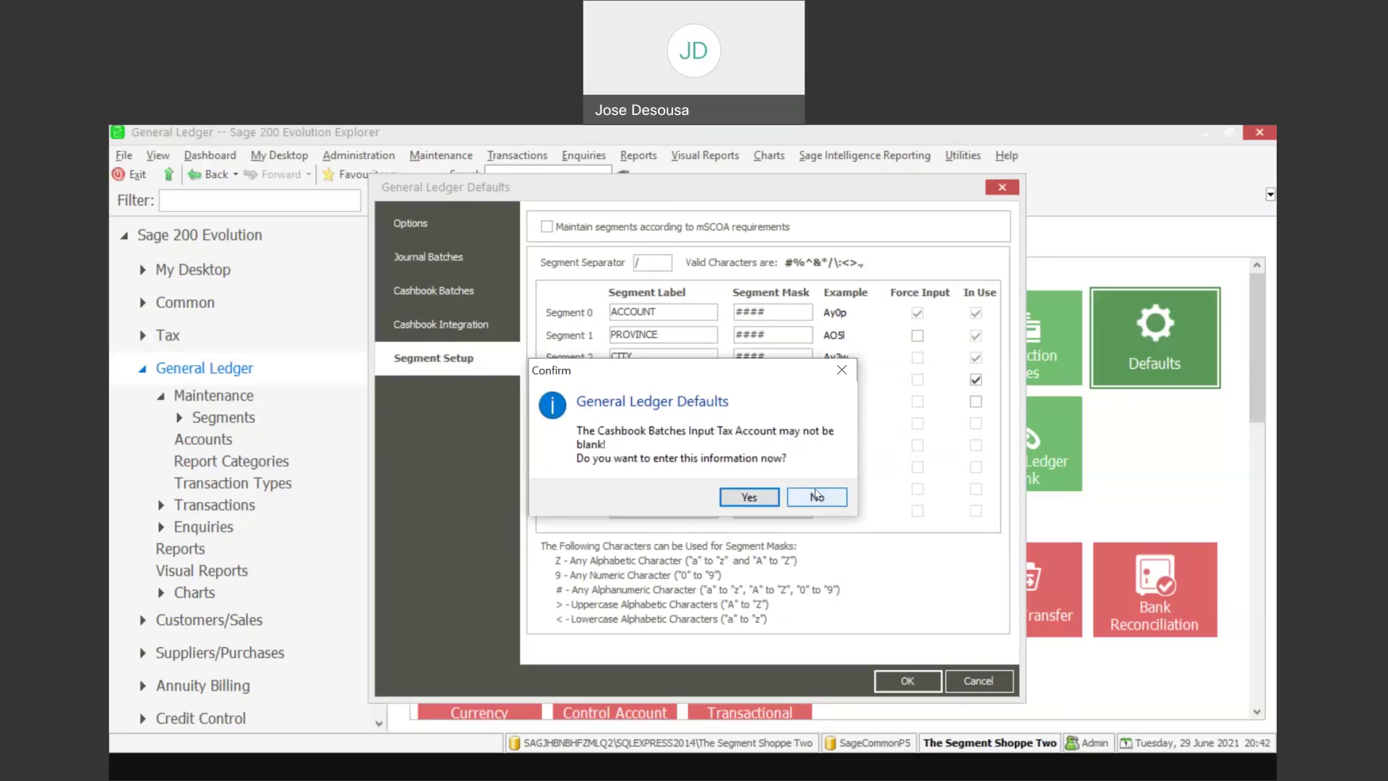
click(817, 495)
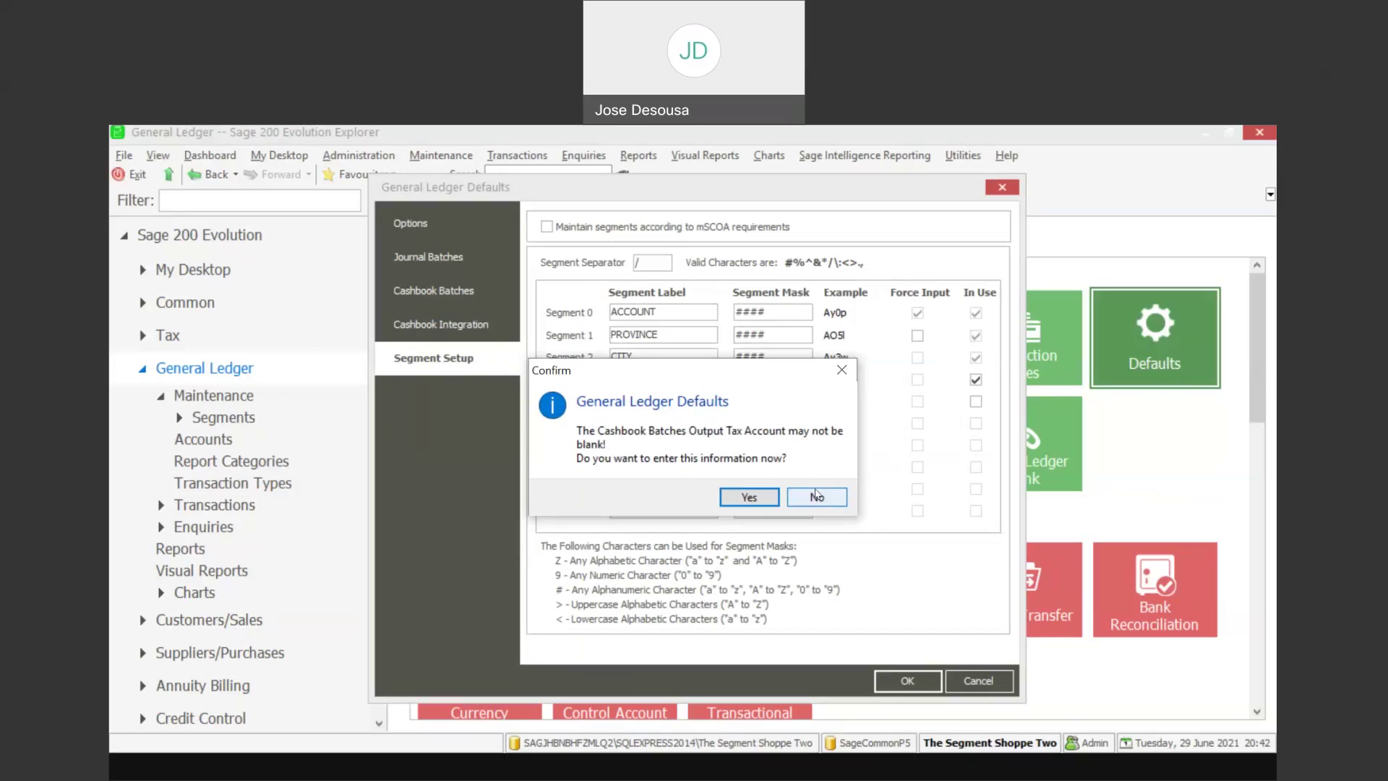
click(817, 496)
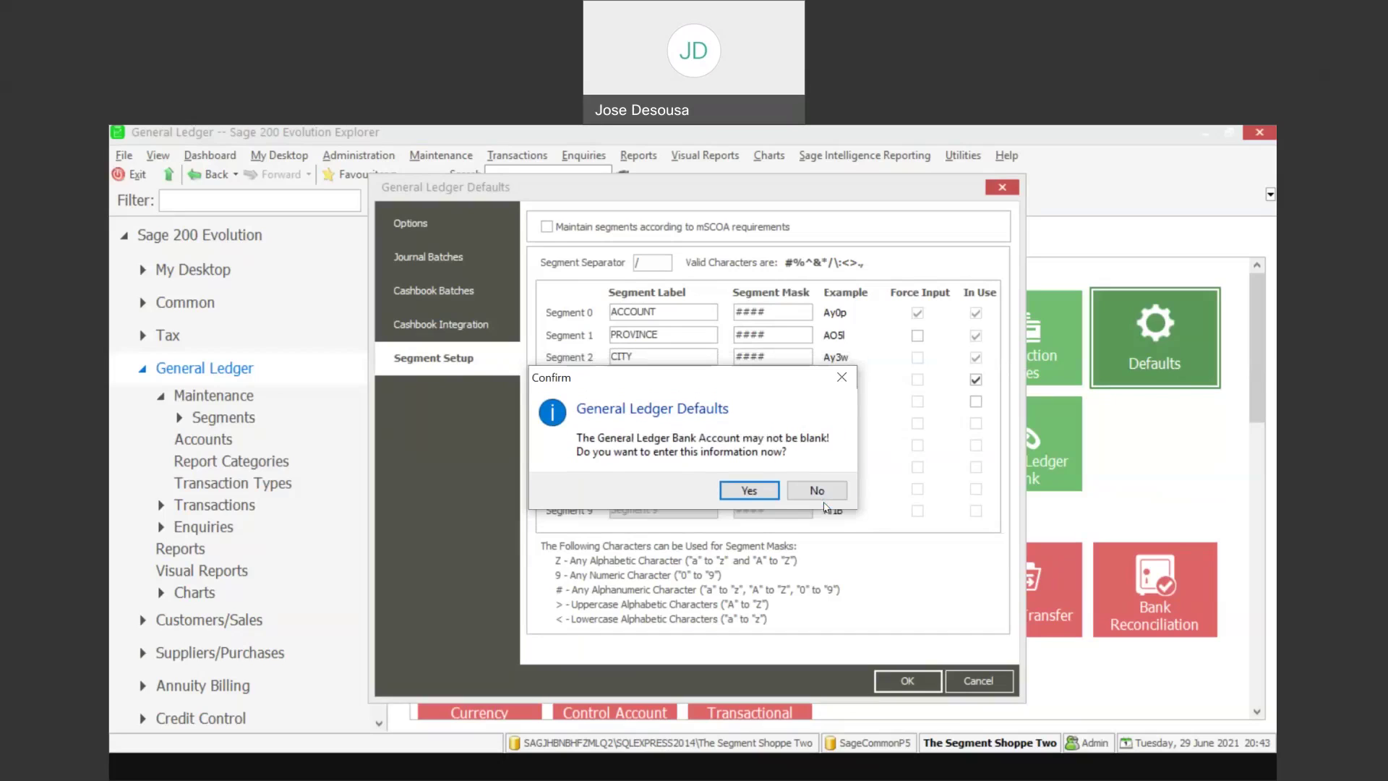
click(825, 500)
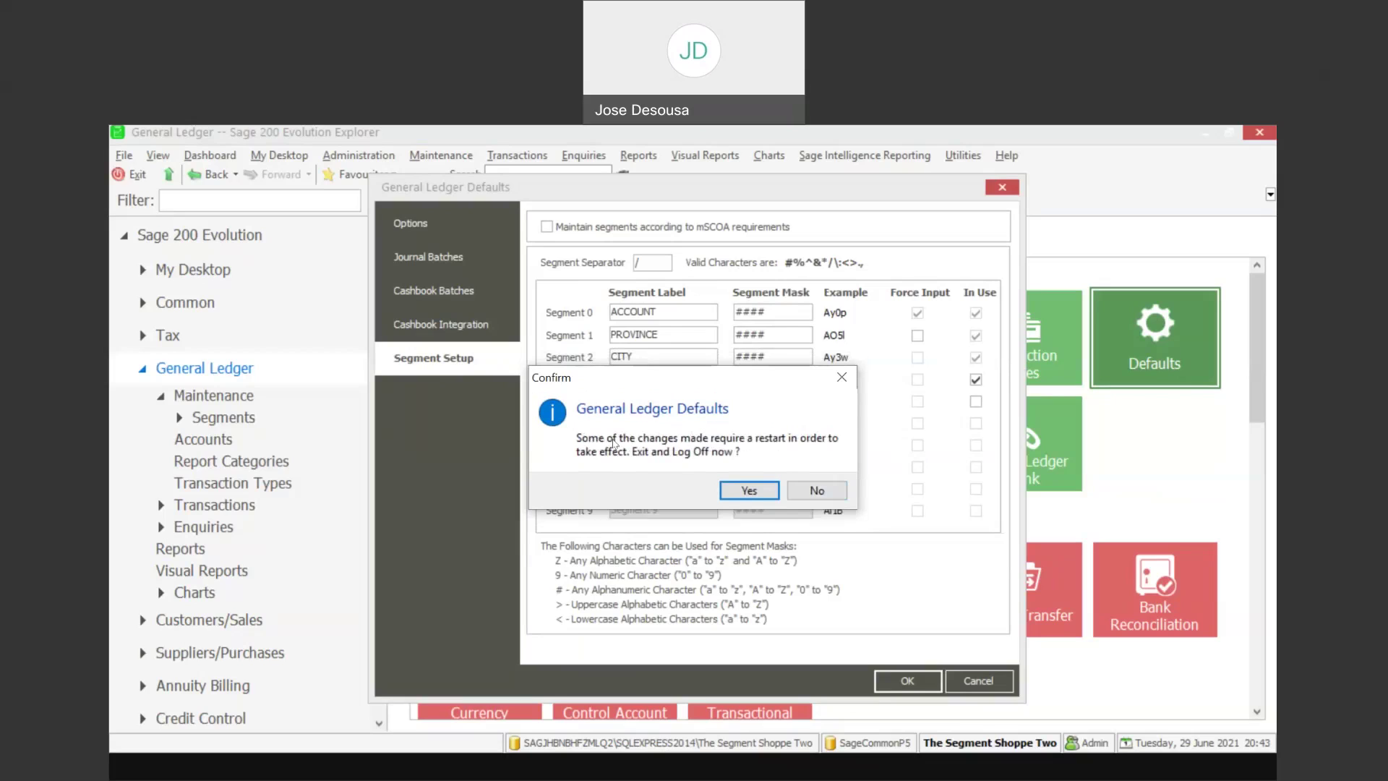
click(818, 491)
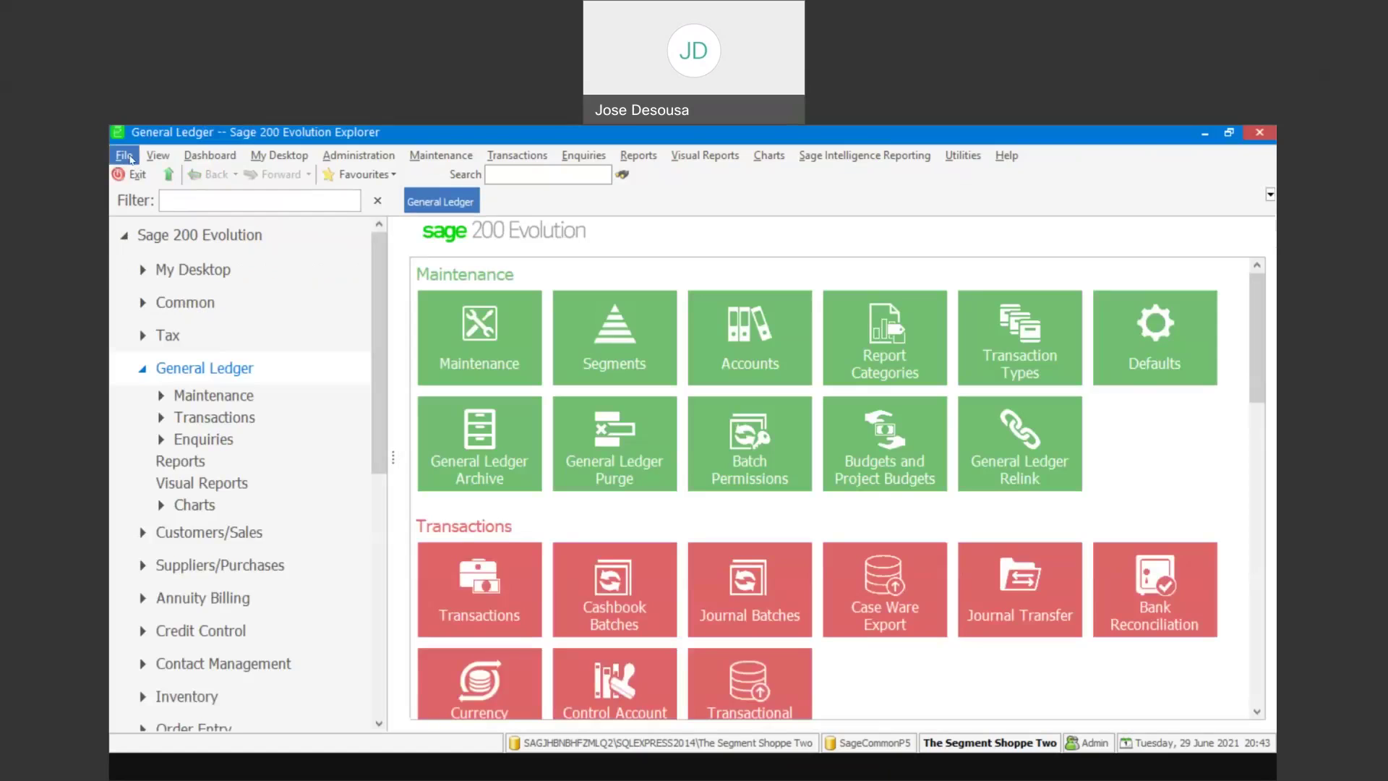
Exit and log off, and log back in to The Segment Shoppe Two as Admin
click(124, 155)
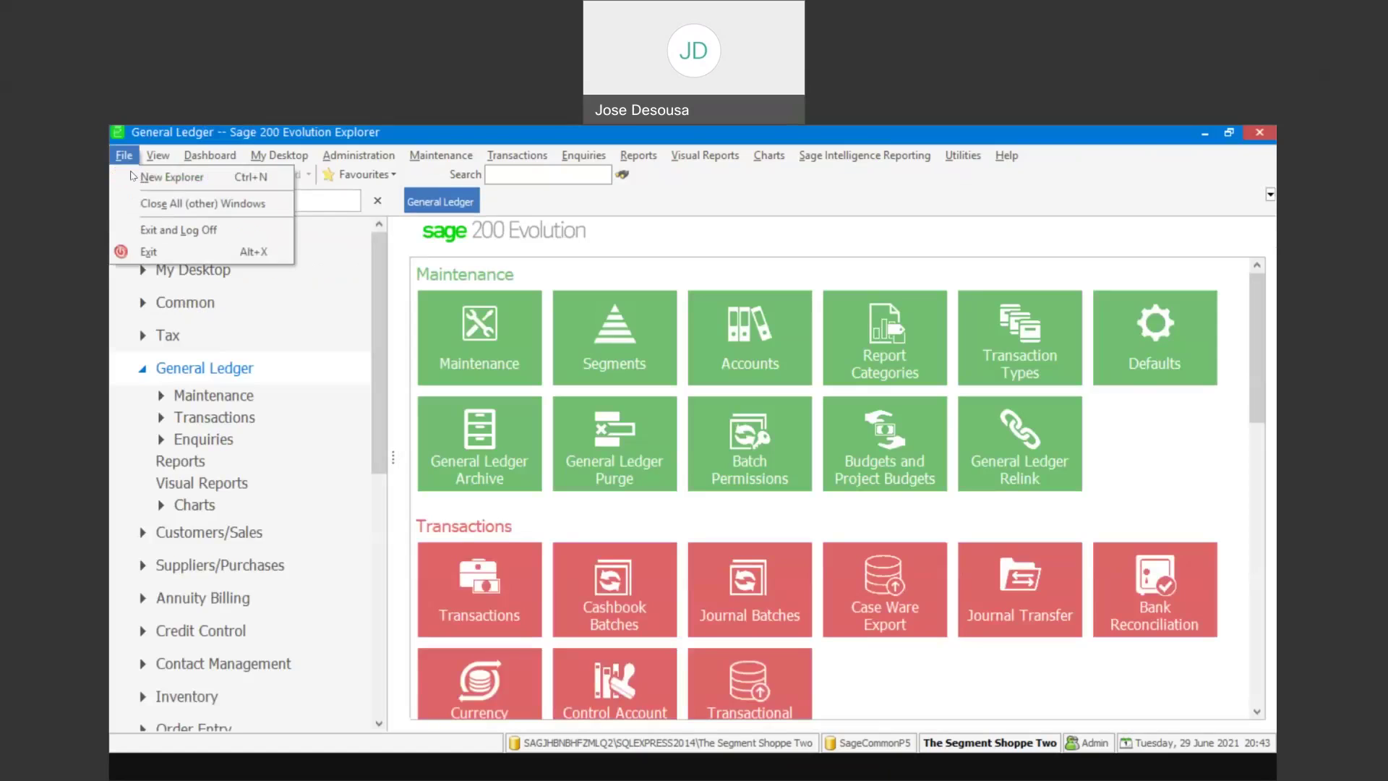
click(145, 229)
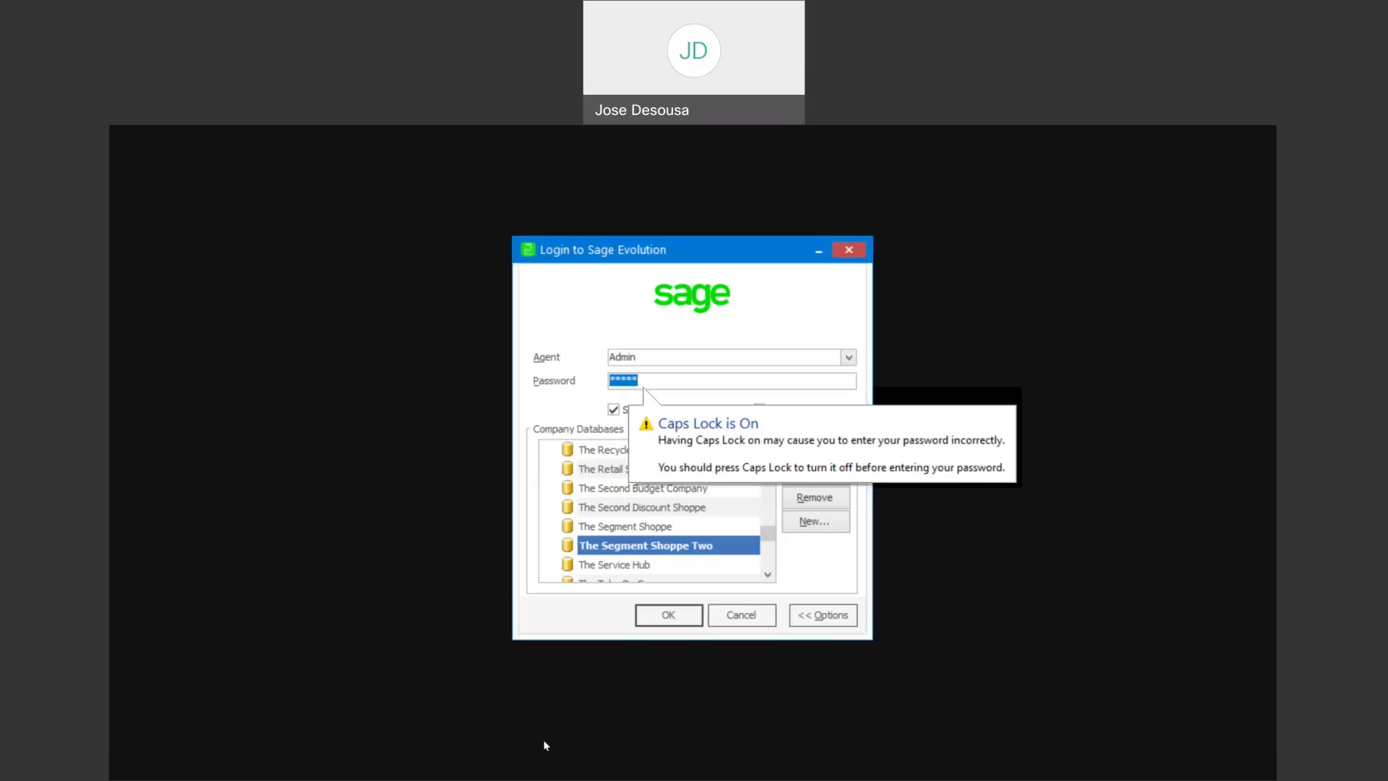
click(670, 618)
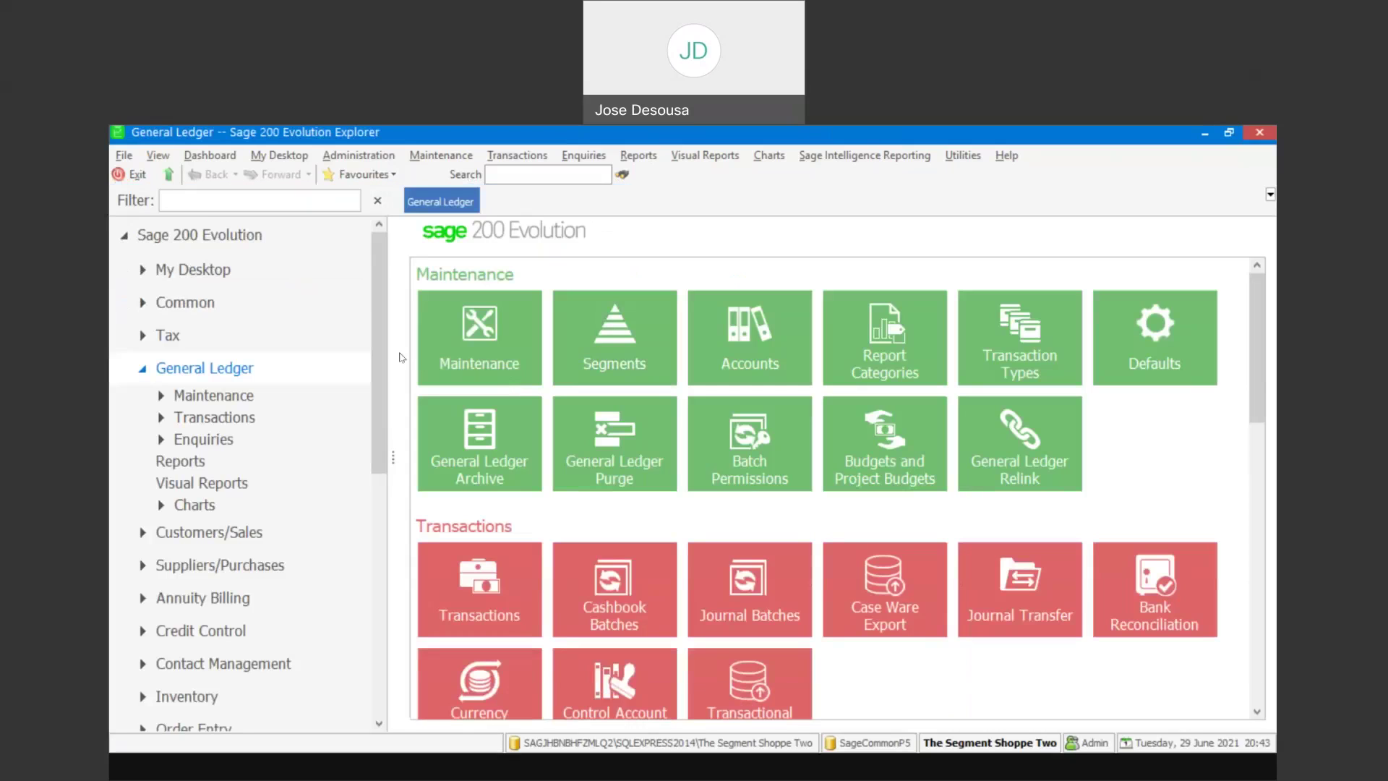
Open the ACCOUNT segment under General Ledger maintenance and add code 100 with the description SALES
drag(380, 354, 380, 363)
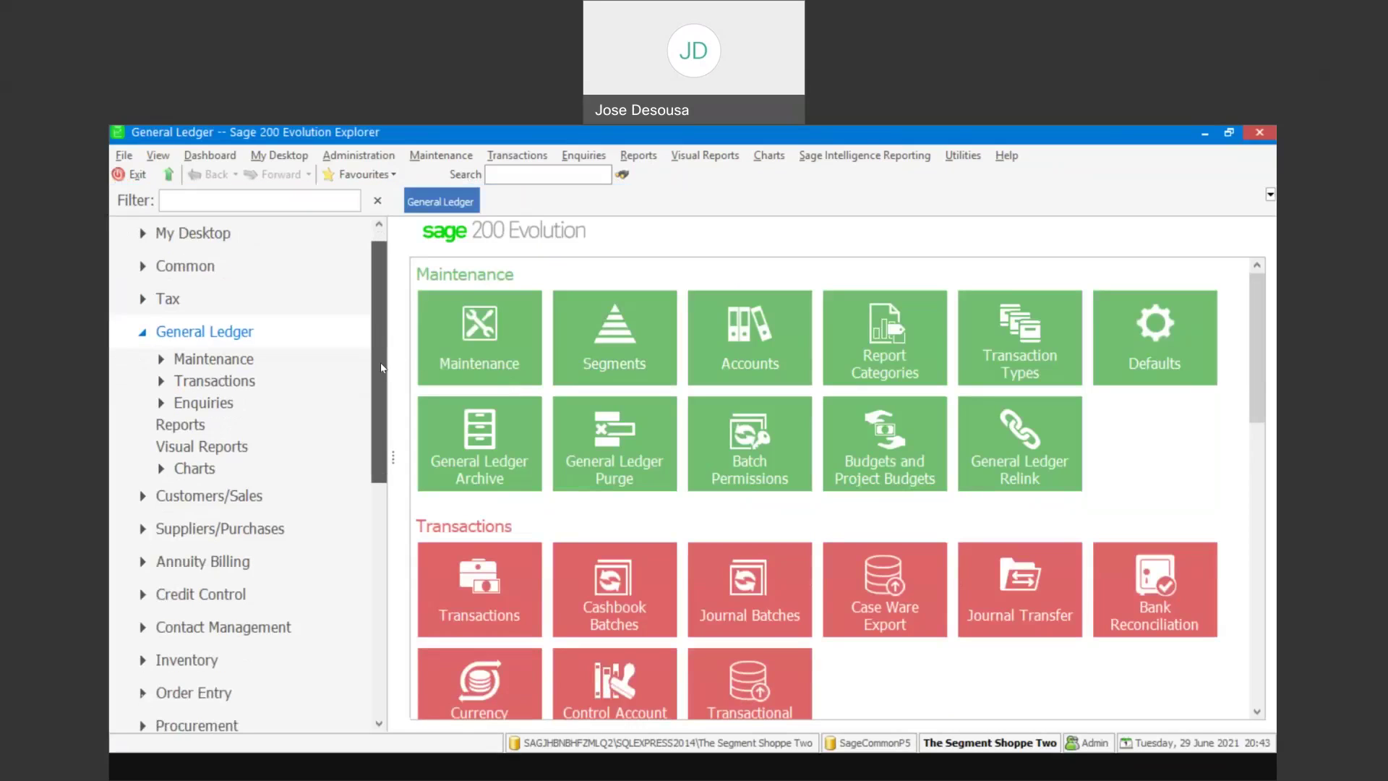
click(289, 356)
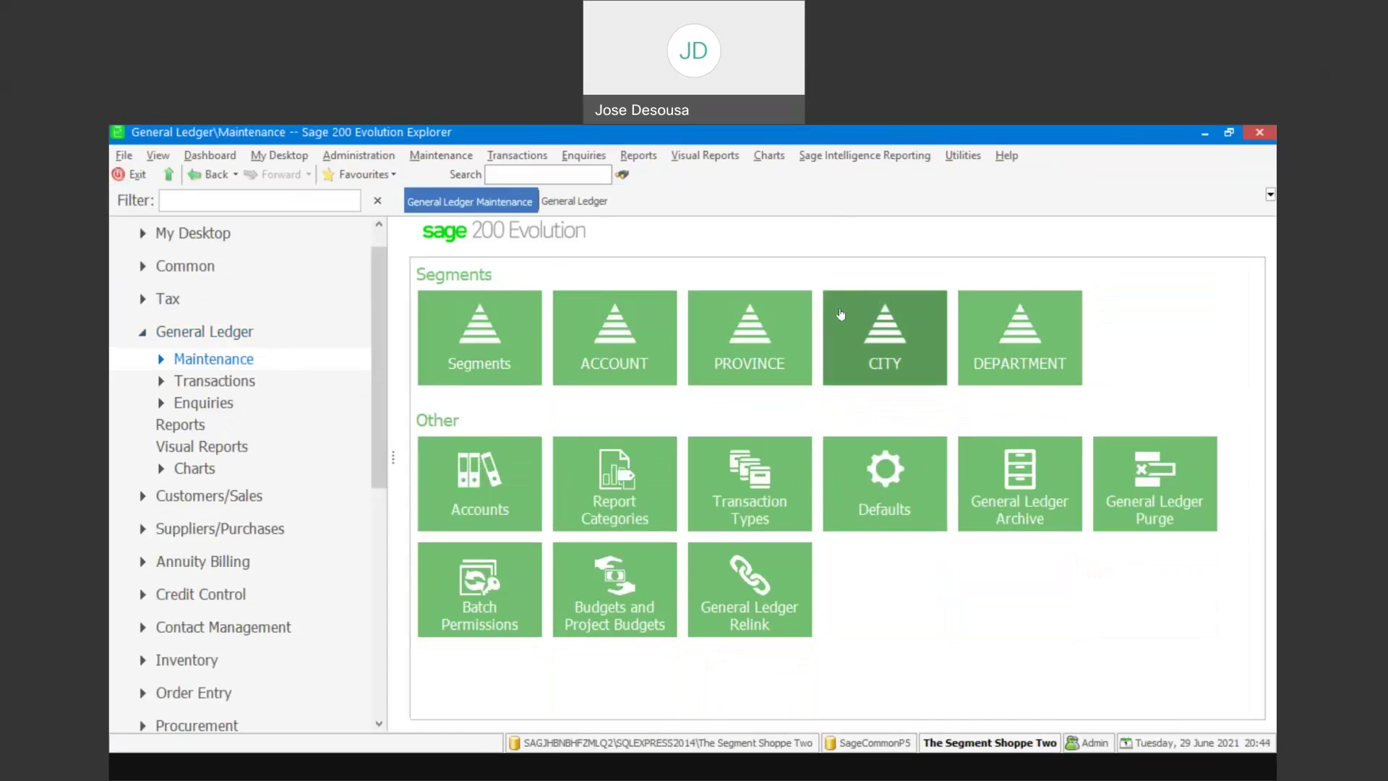
click(639, 315)
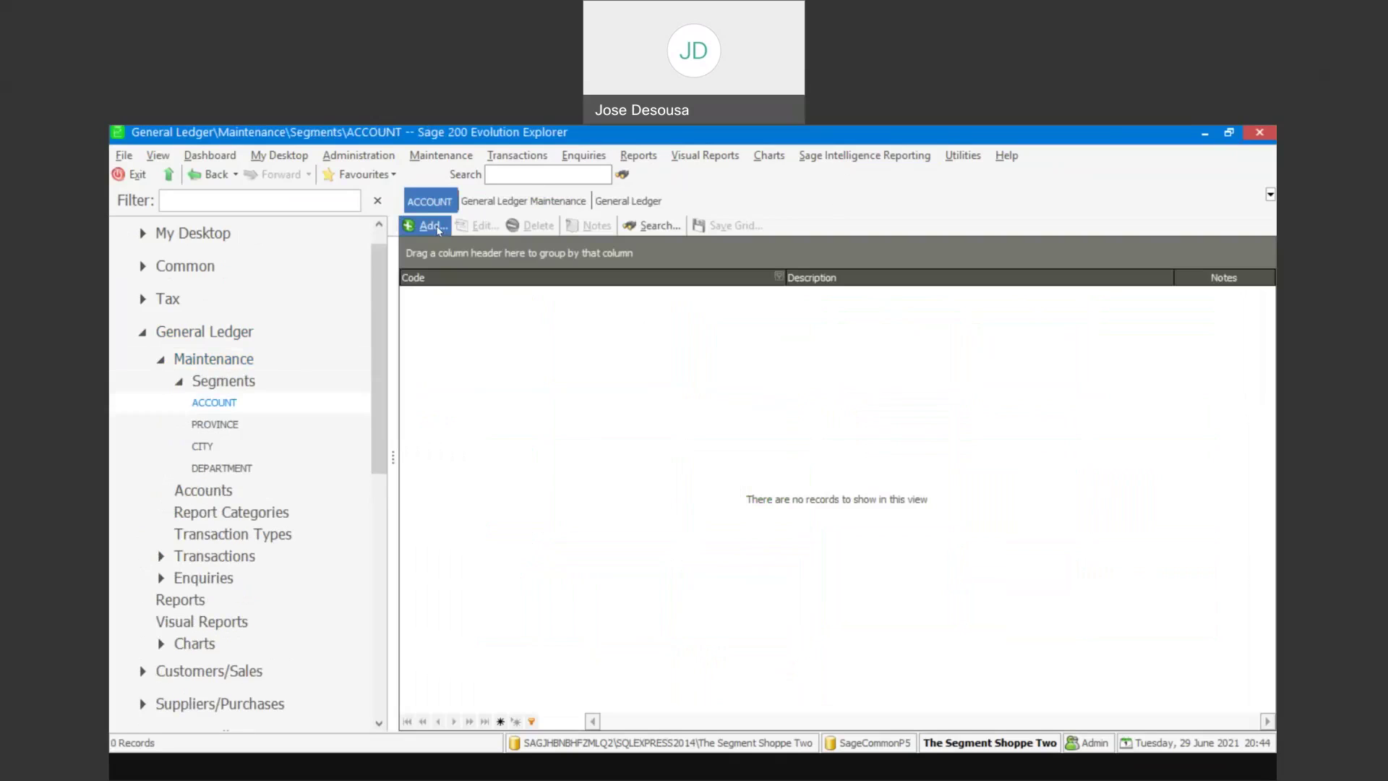
click(428, 225)
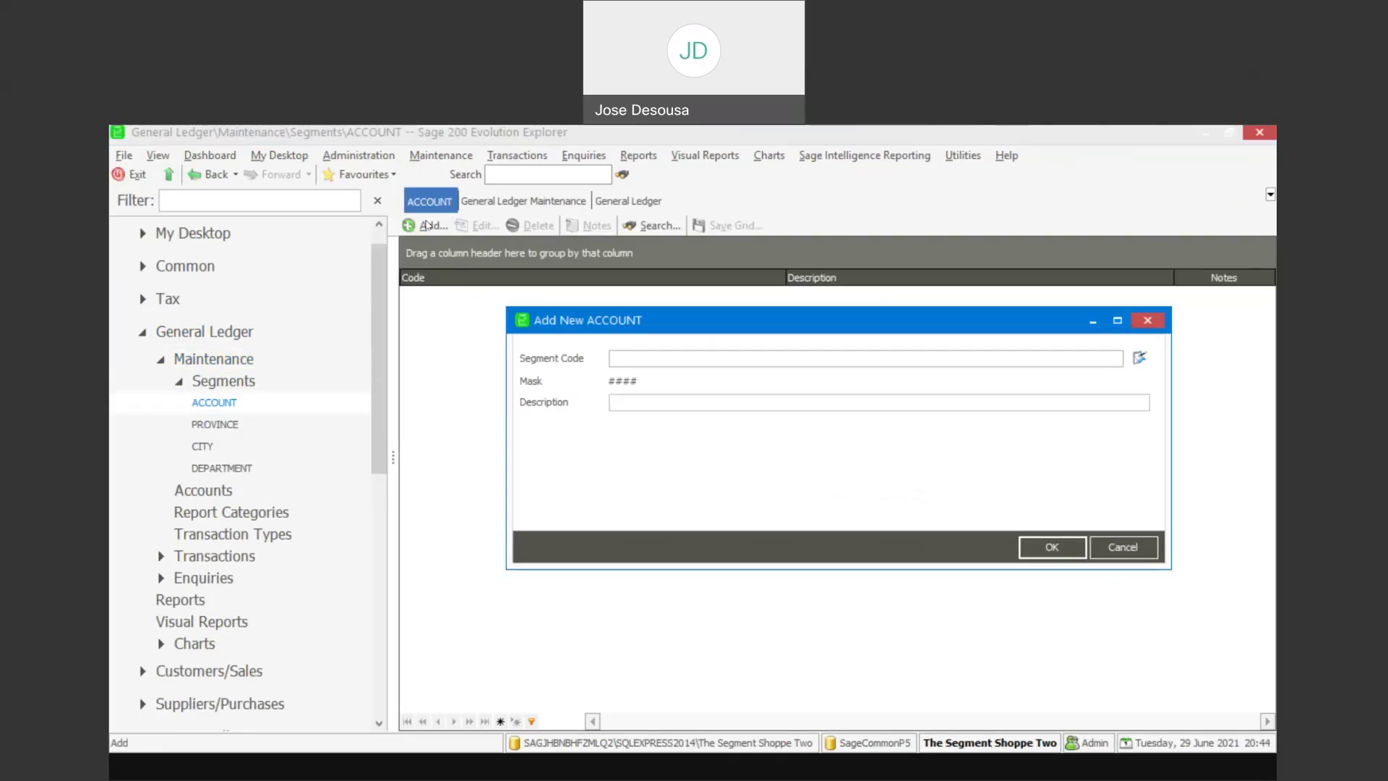
text(100)
click(618, 400)
text(SALES)
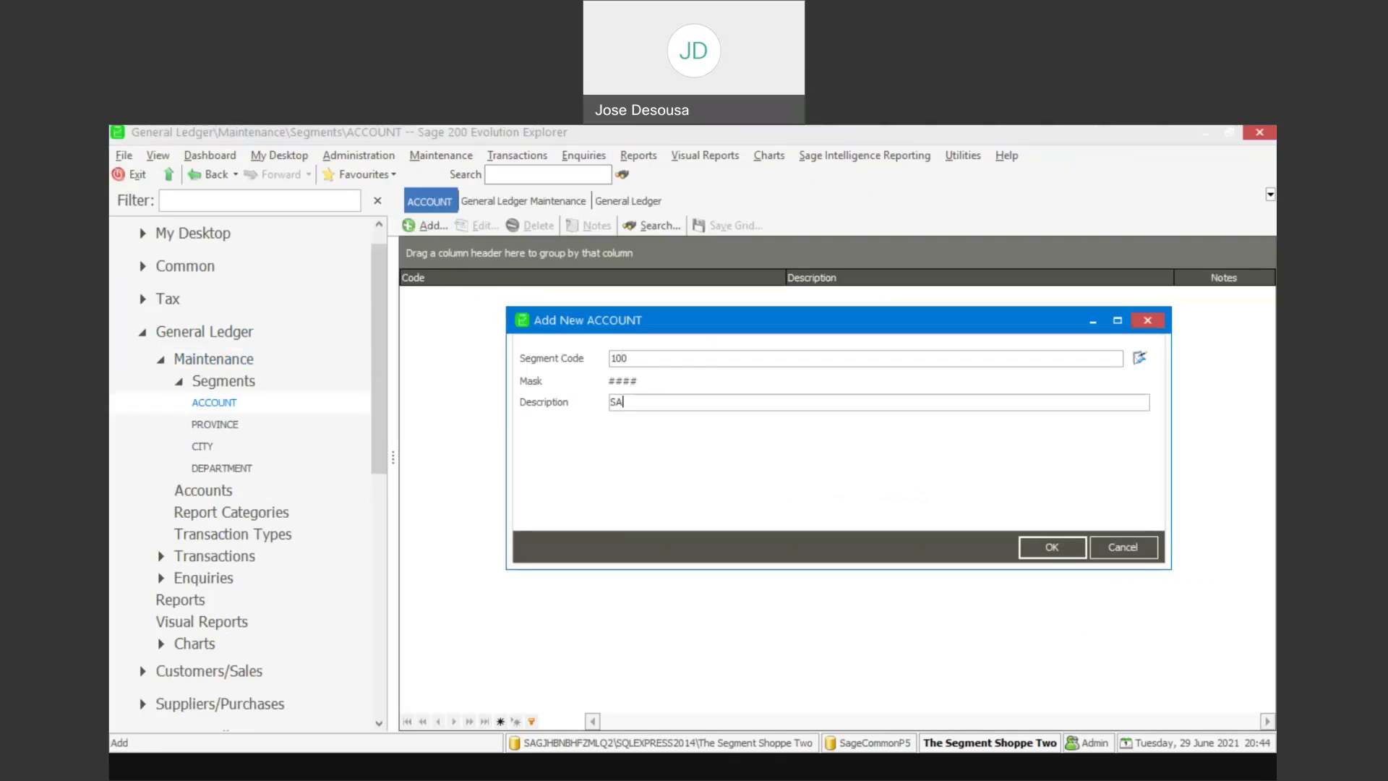
click(1052, 546)
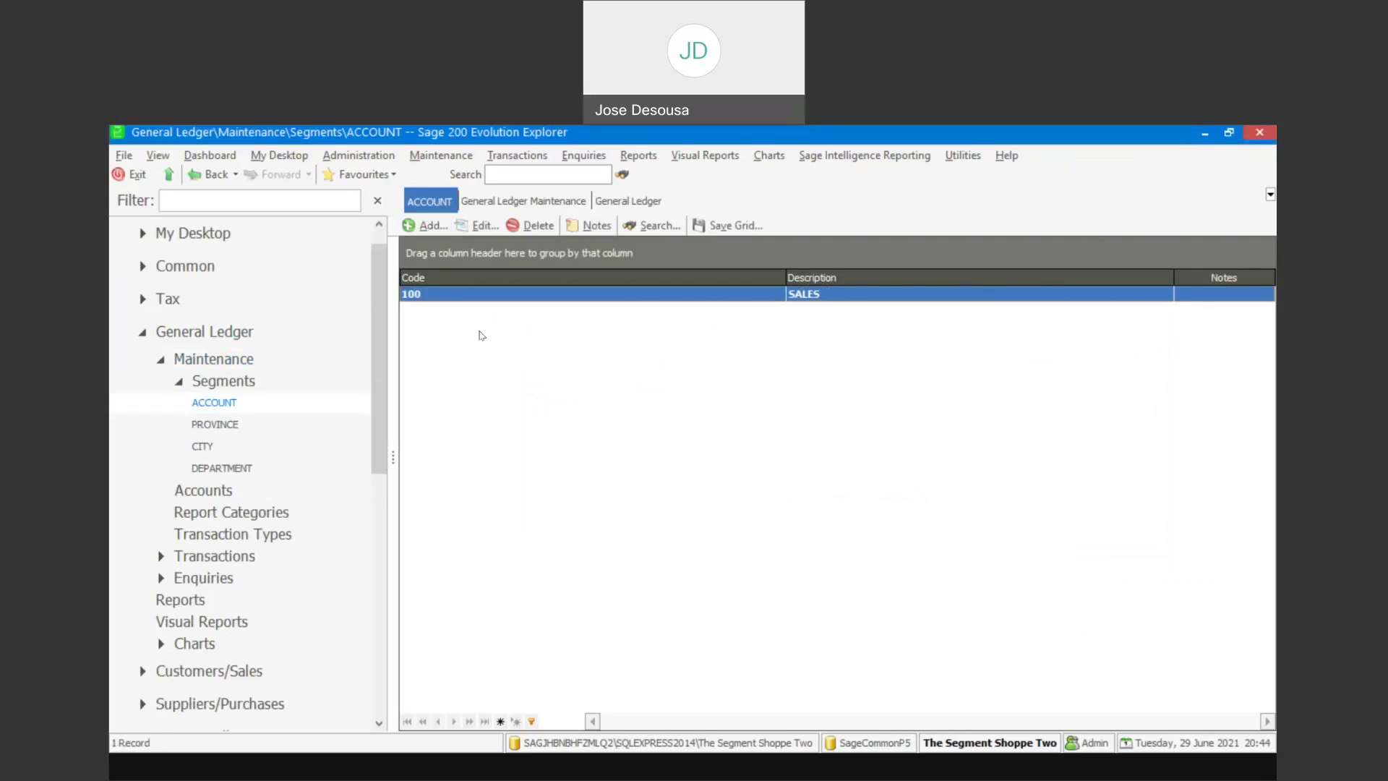
Add ACCOUNT segment code 200 with the description FIXED ASSETS
click(431, 226)
text(200)
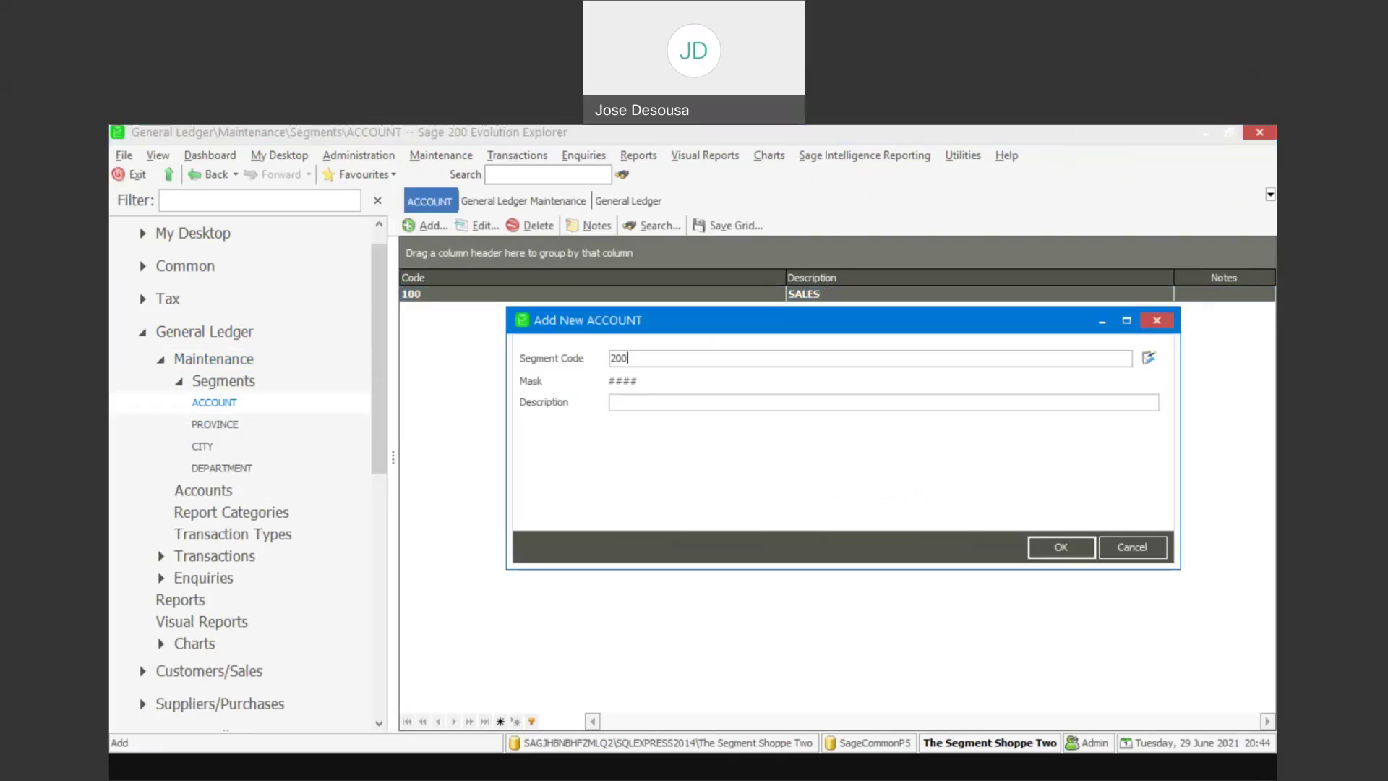
click(648, 402)
text(FIXED ASSETS)
click(1061, 548)
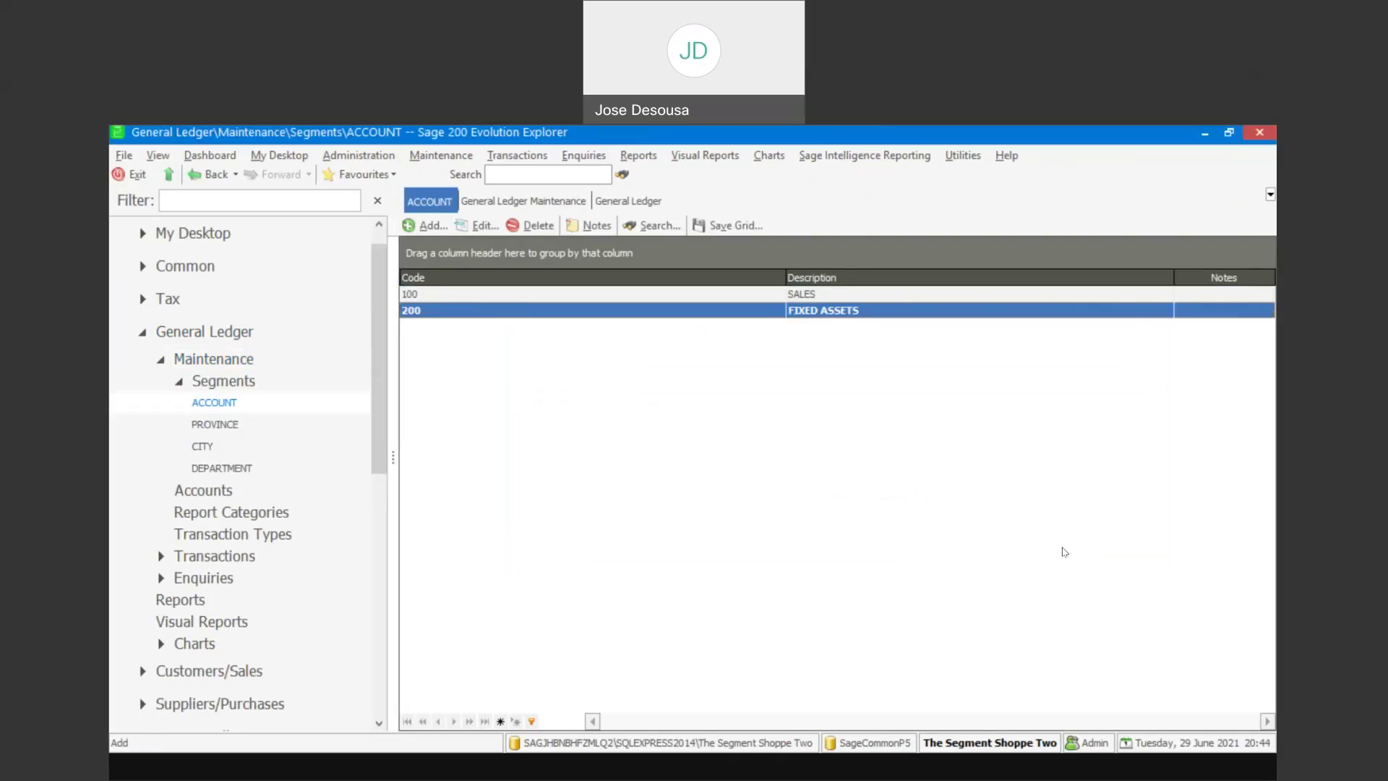
Add ACCOUNT segment code 300 with the description OPERATING EXPENSES
click(432, 227)
text(300)
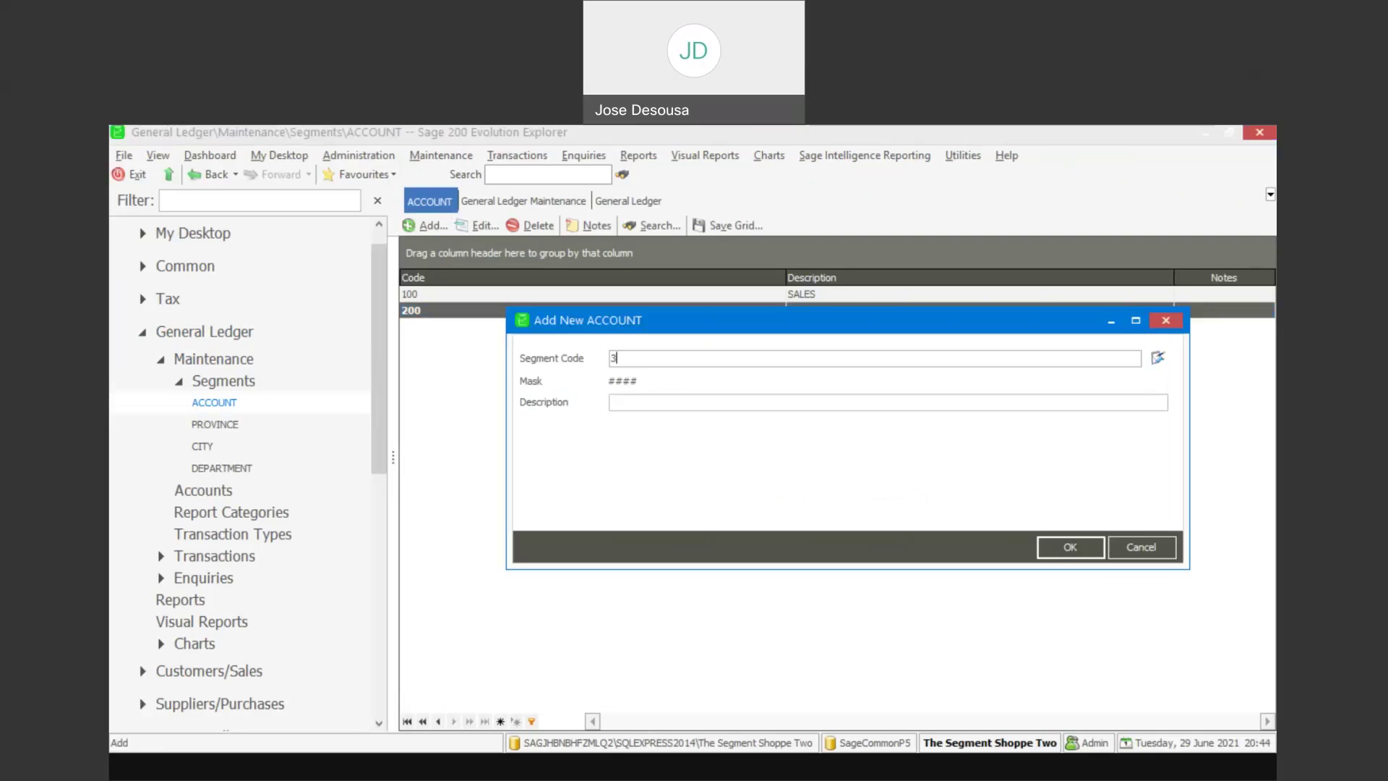
click(630, 400)
text(OPERATING EXPENSES)
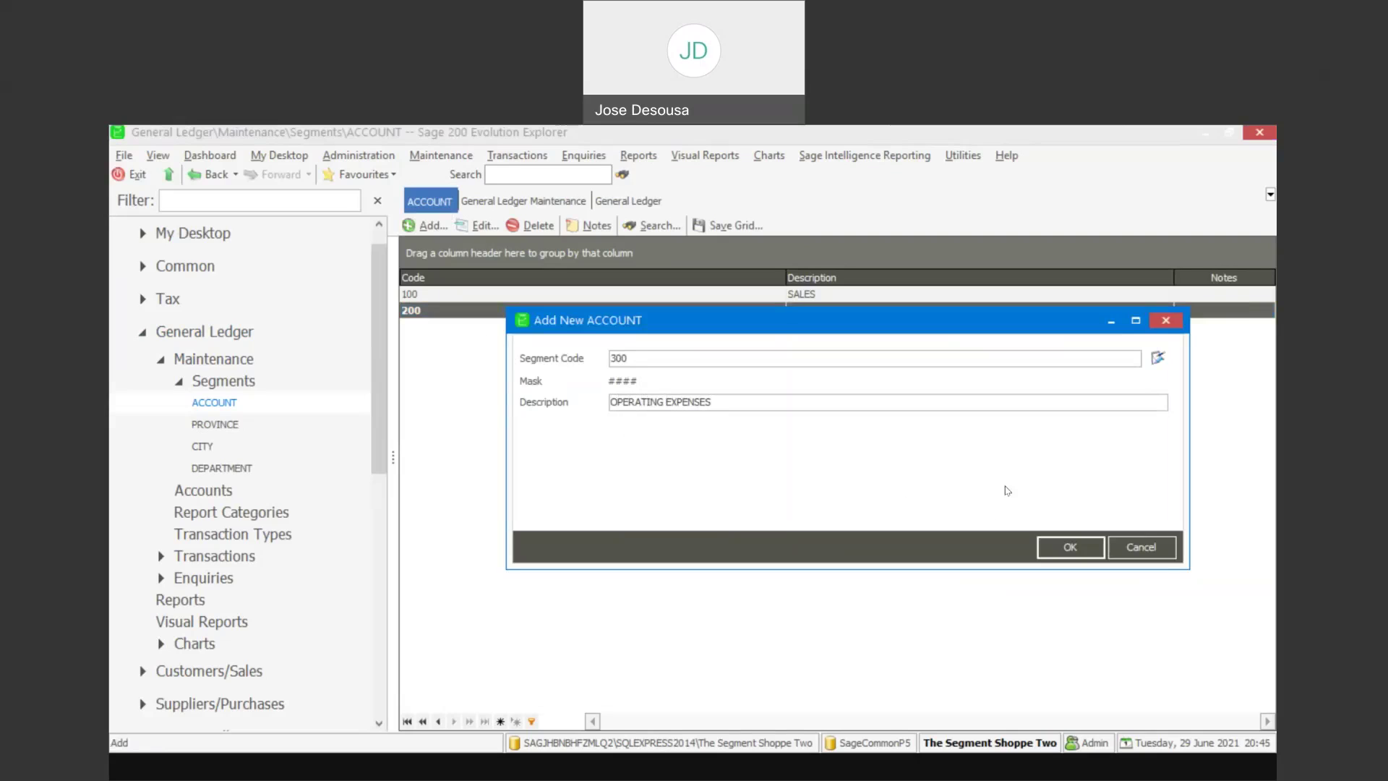
click(1052, 554)
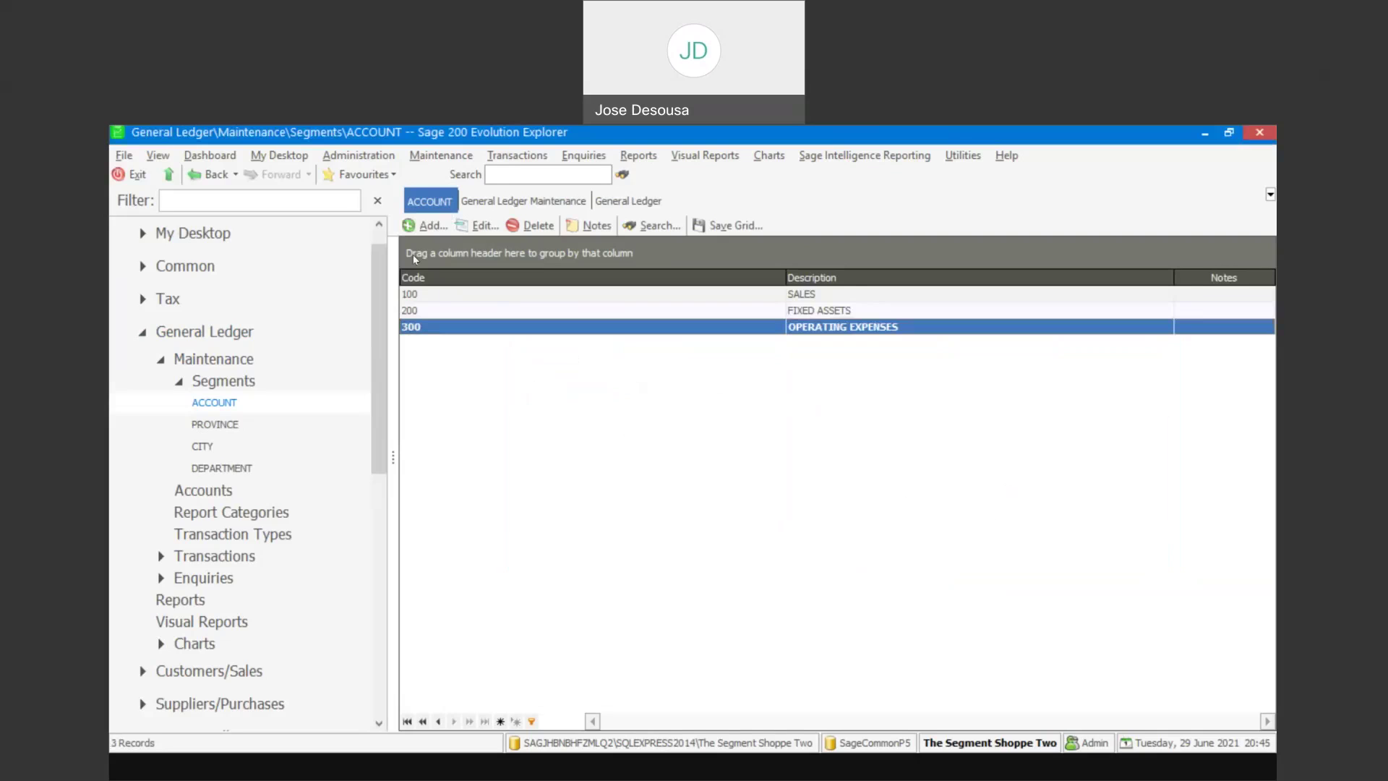
Add ACCOUNT segment code 400 with the description MANUFACTURING
click(428, 228)
text(400)
click(635, 402)
text(MANU)
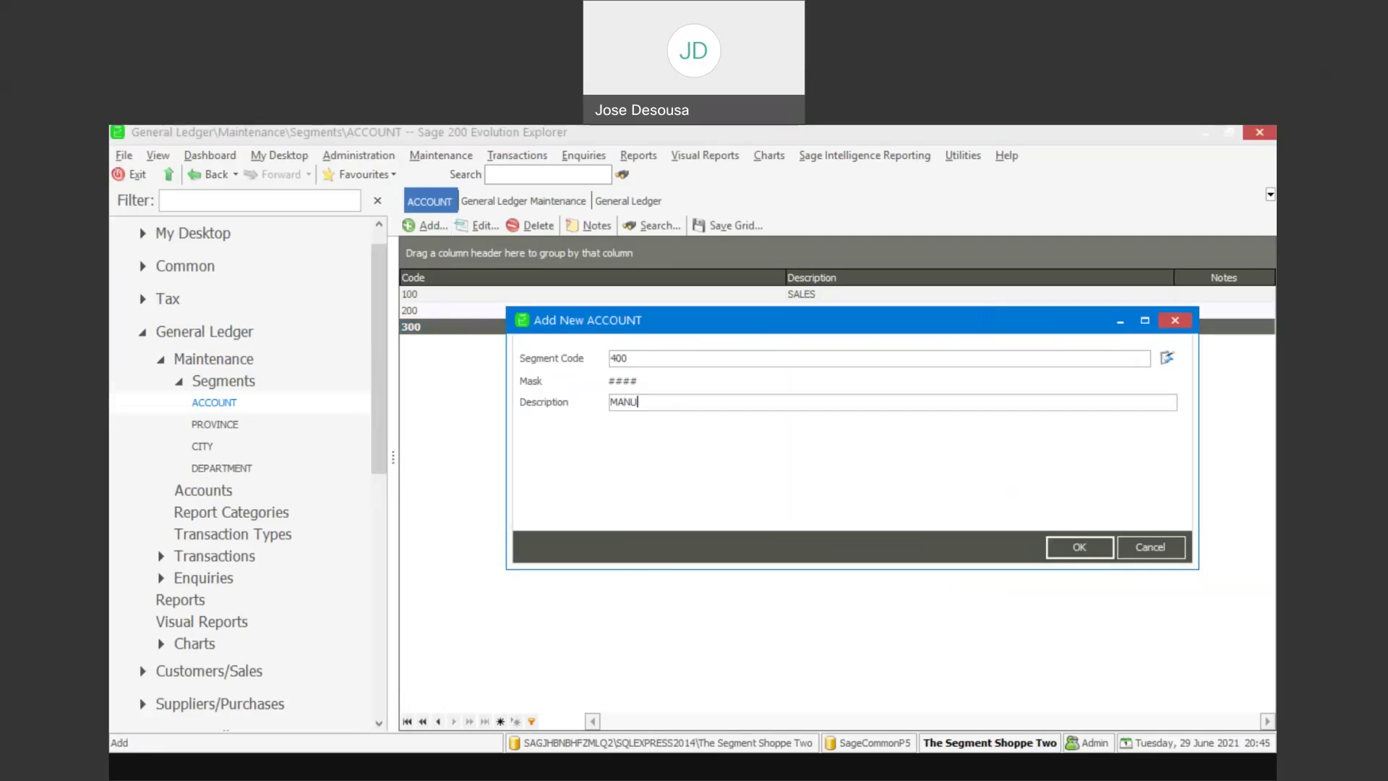
text(FACTURING)
click(1073, 552)
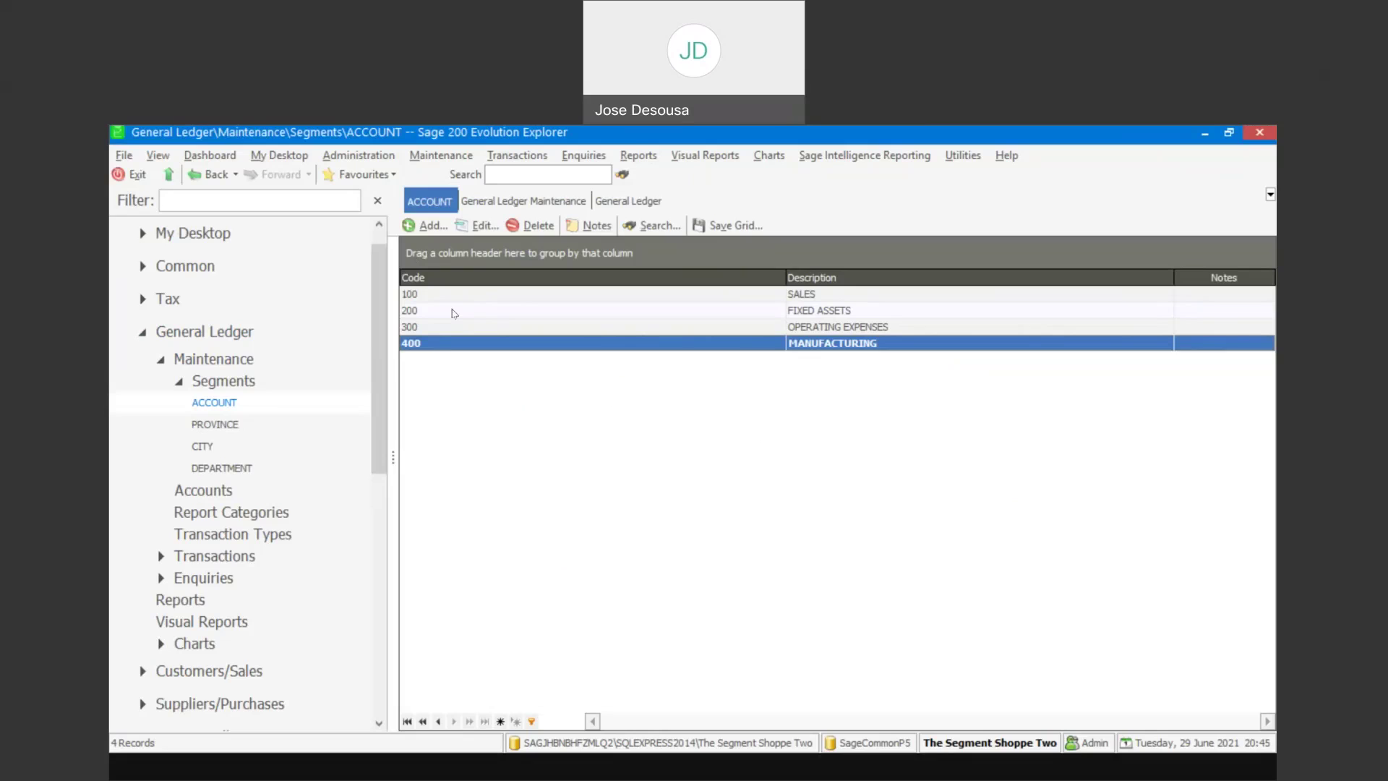
Open the PROVINCE segment and add code GAU with the description GAUTENG
click(222, 426)
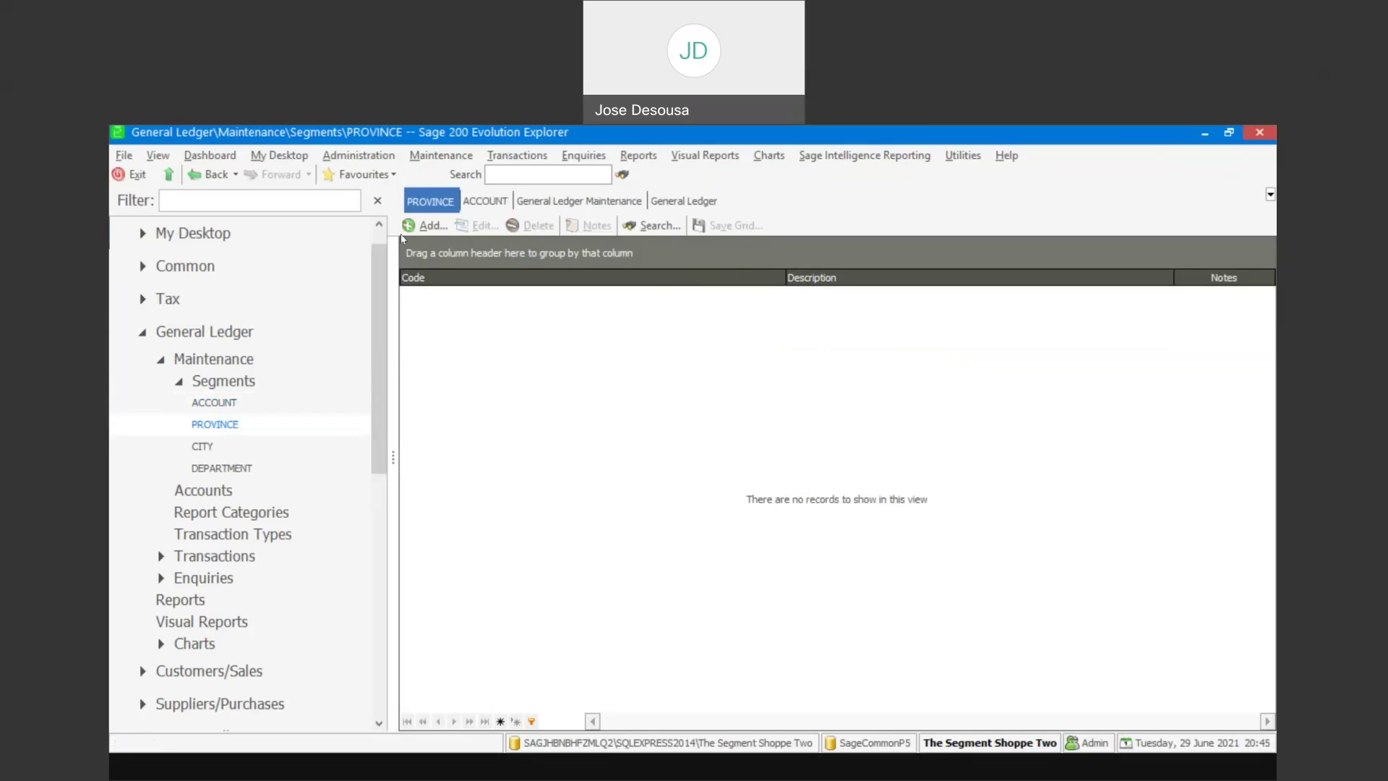
click(426, 227)
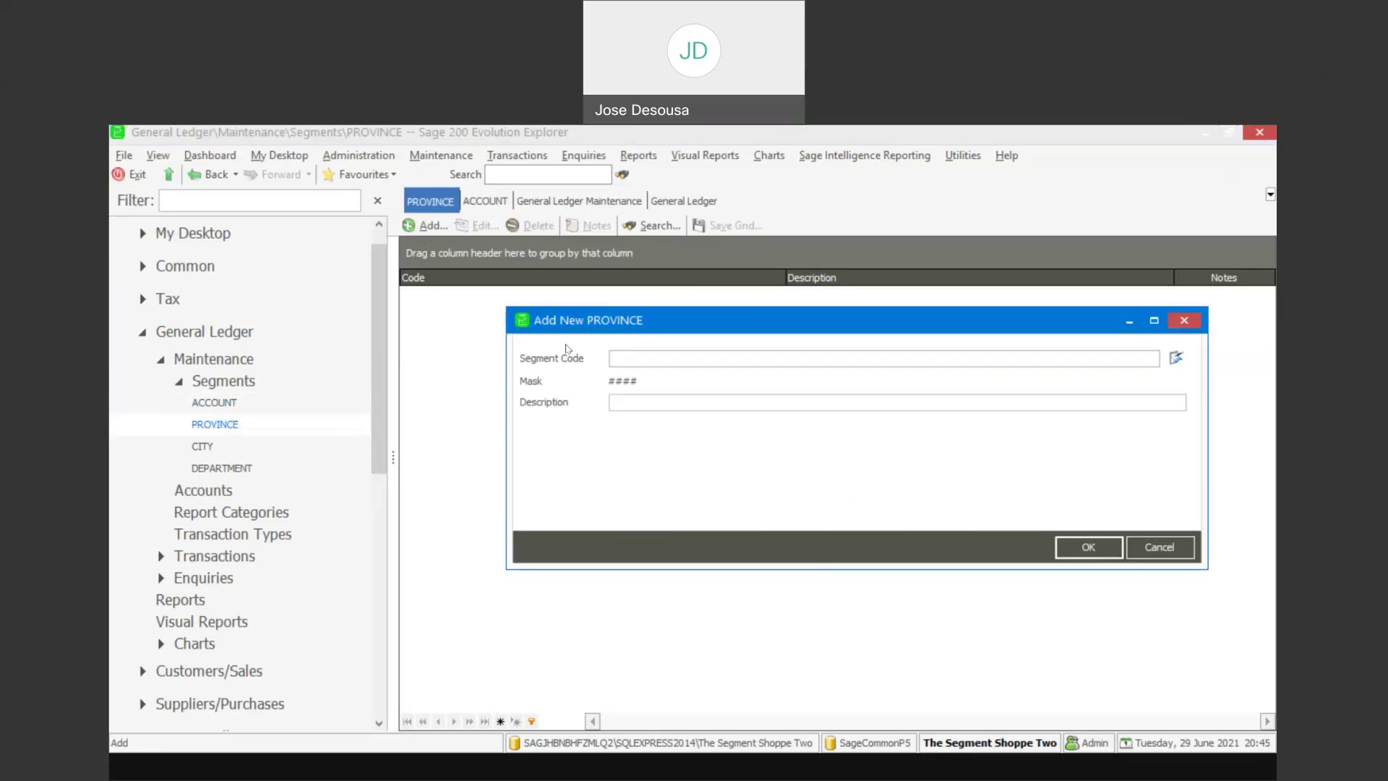
text(GAU)
click(665, 397)
text(GAUTENG)
click(1086, 547)
Add PROVINCE segment code WC with the description WESTERN CAPE
click(436, 224)
text(WC)
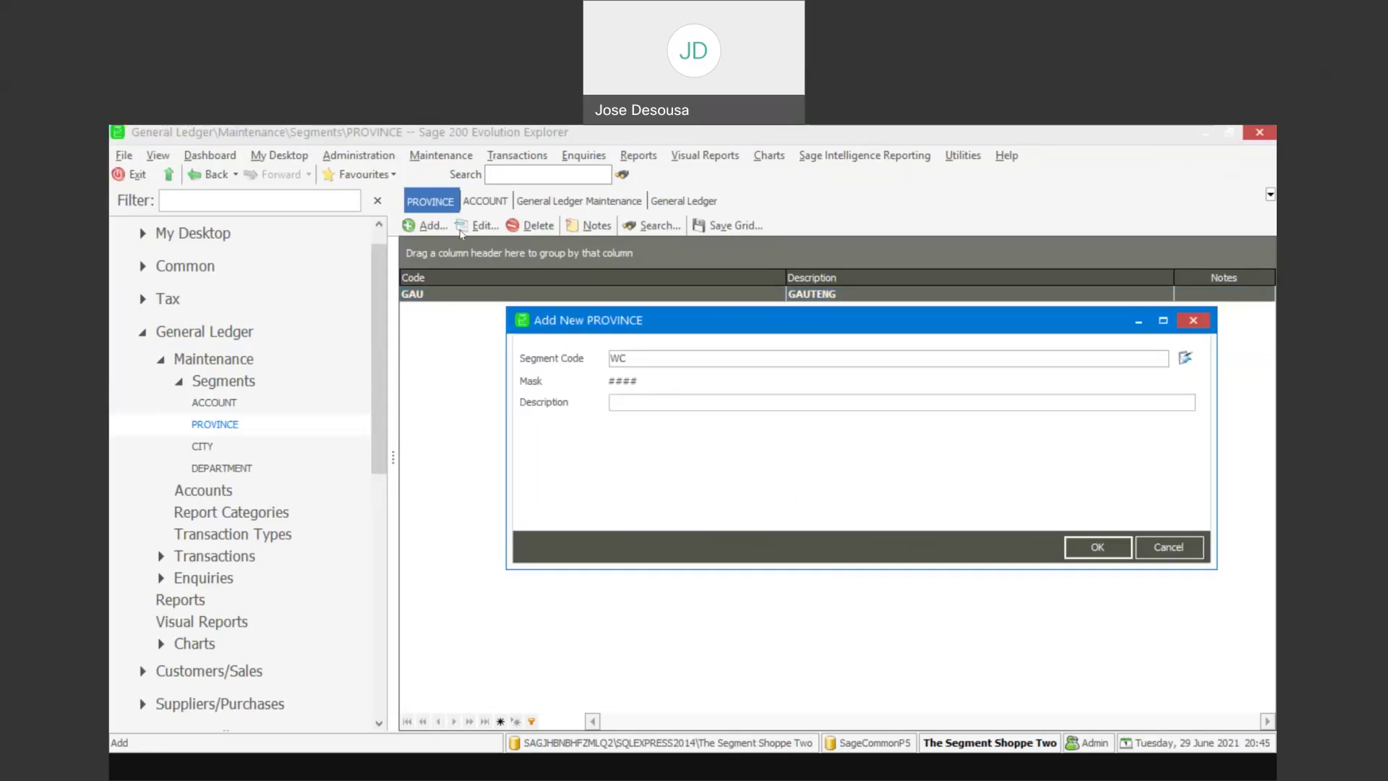
text(WESTERN CAPE)
click(1070, 546)
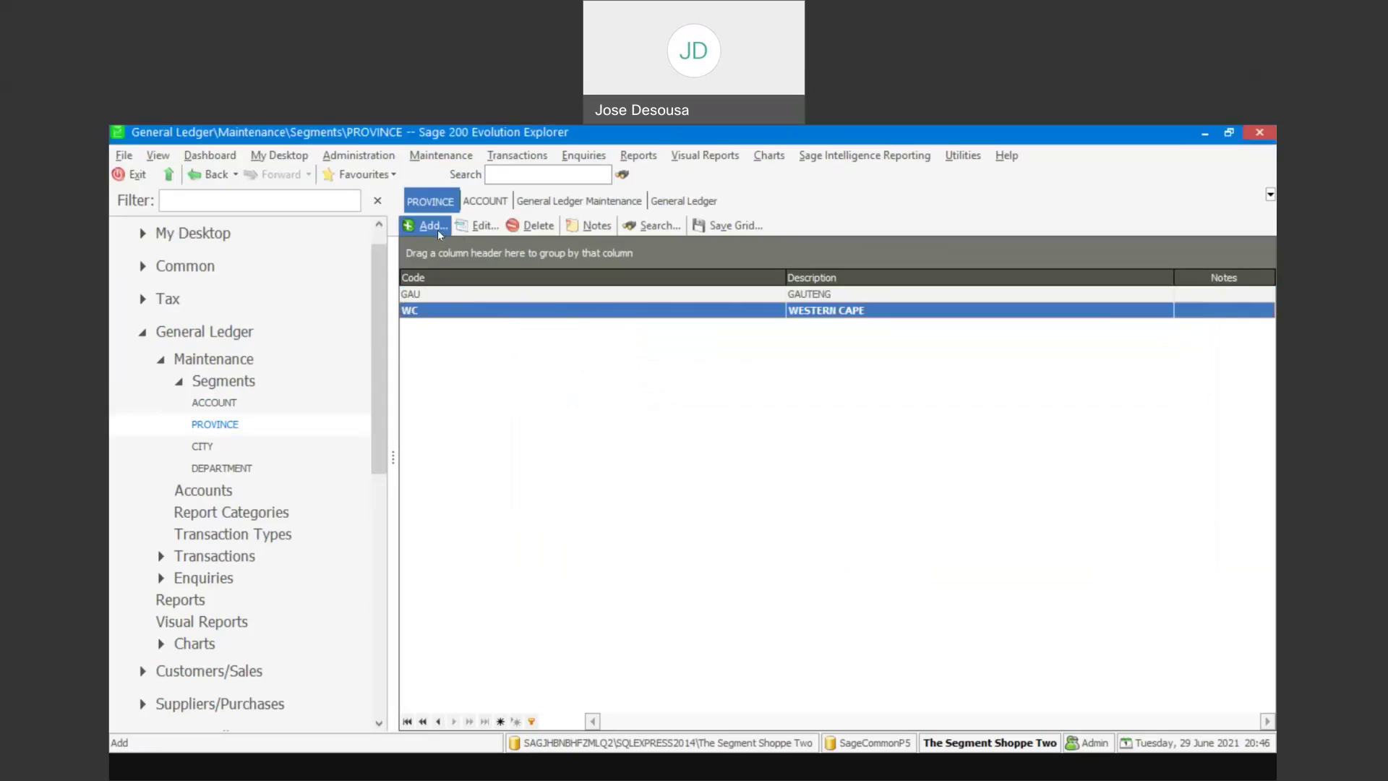
Add PROVINCE segment code FS with the description FREE STATE
click(437, 230)
text(FS)
click(632, 402)
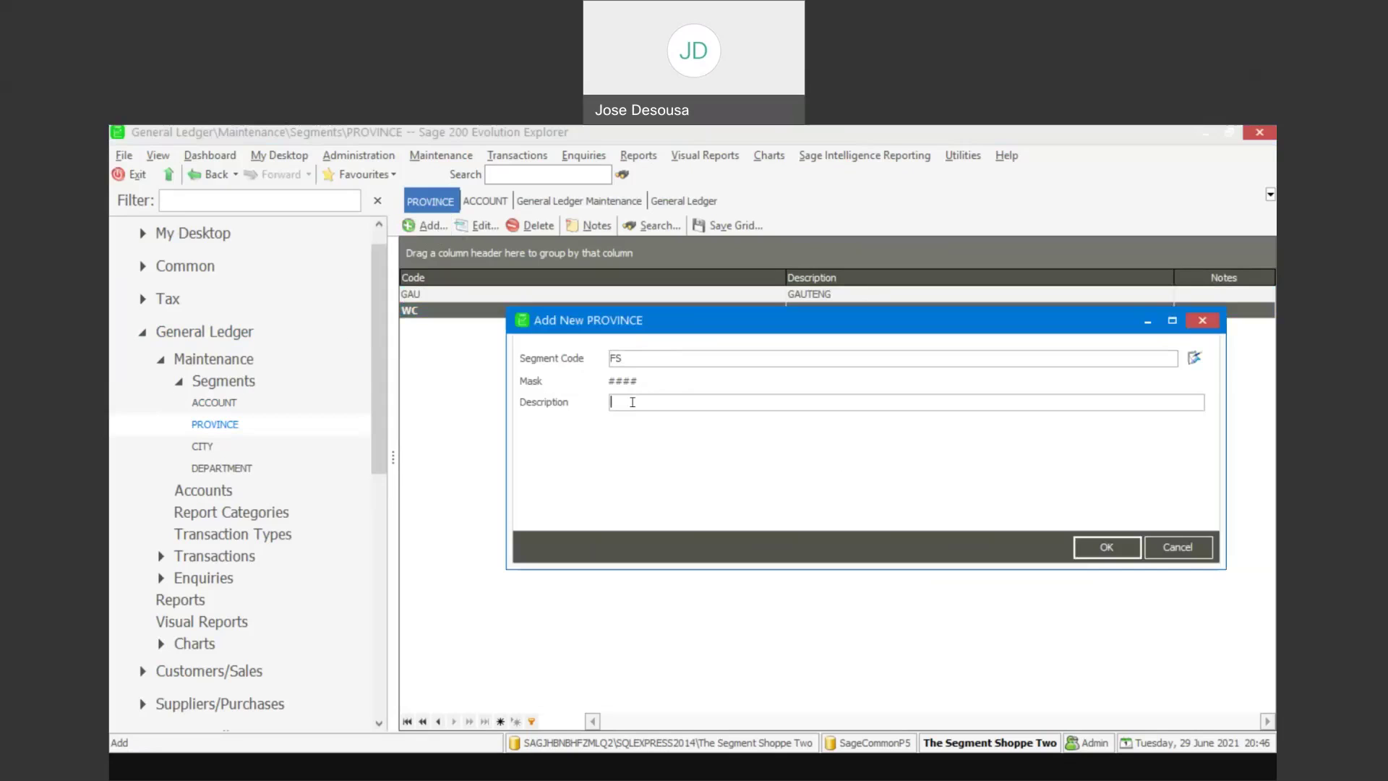
text(FREE STATE)
click(1118, 545)
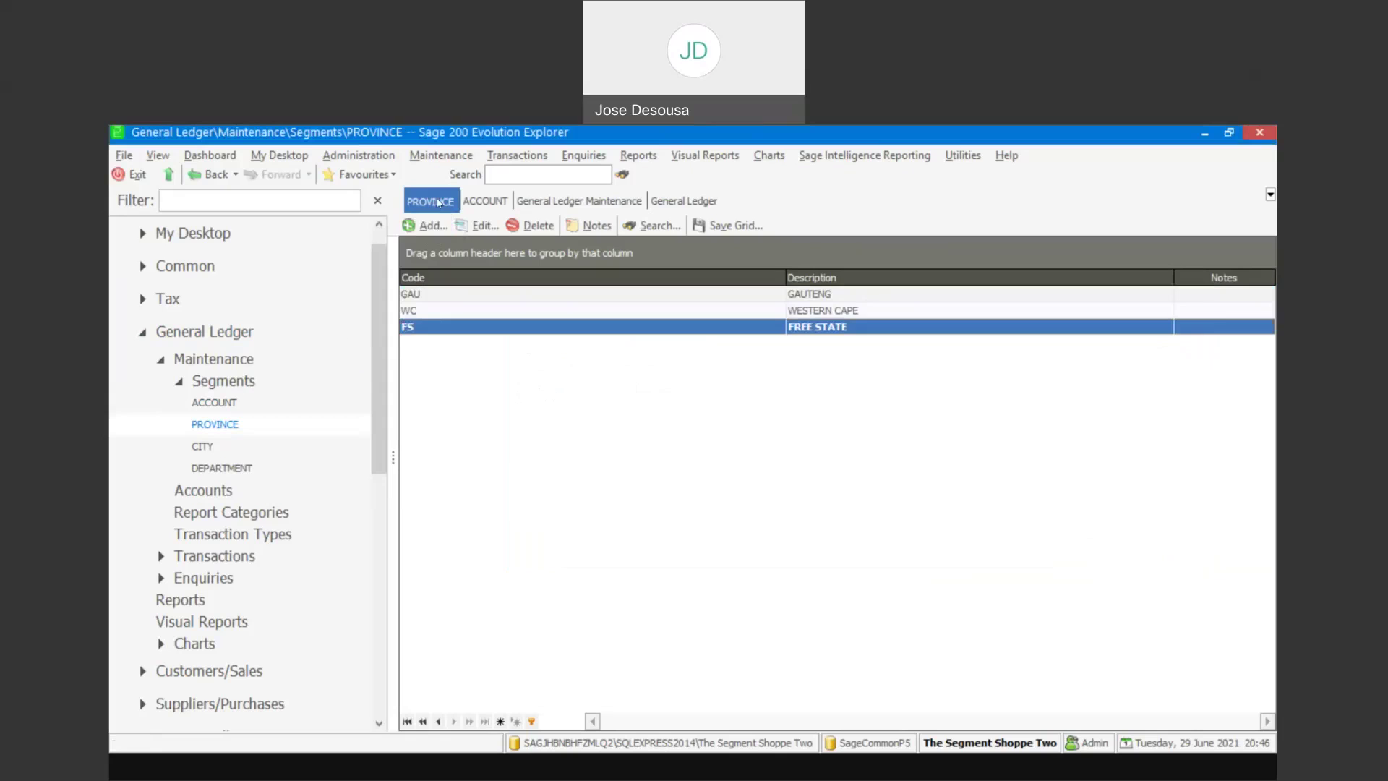
Add PROVINCE segment code NC with the description NORTHERN CAPE
click(422, 226)
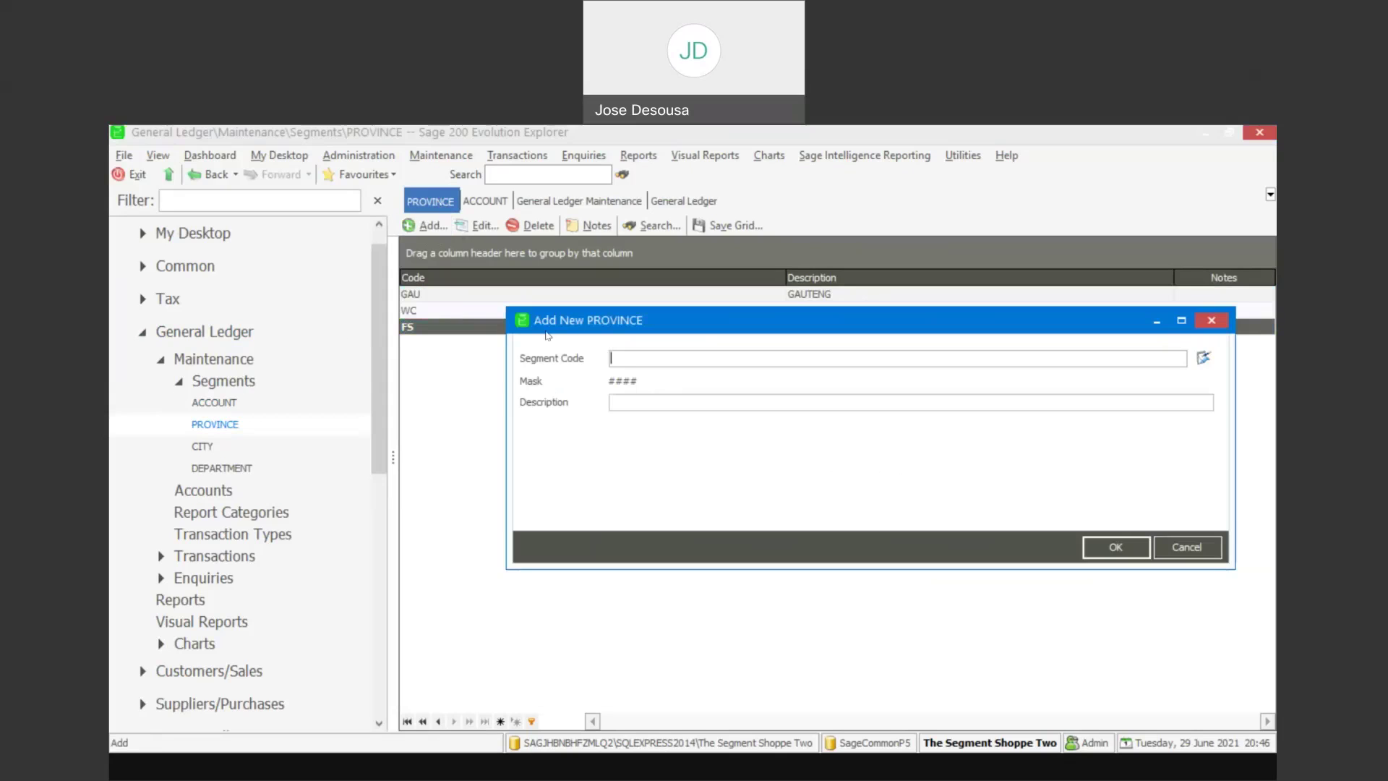
text(NC)
text(NORTHER)
text(N CAPE)
click(1110, 547)
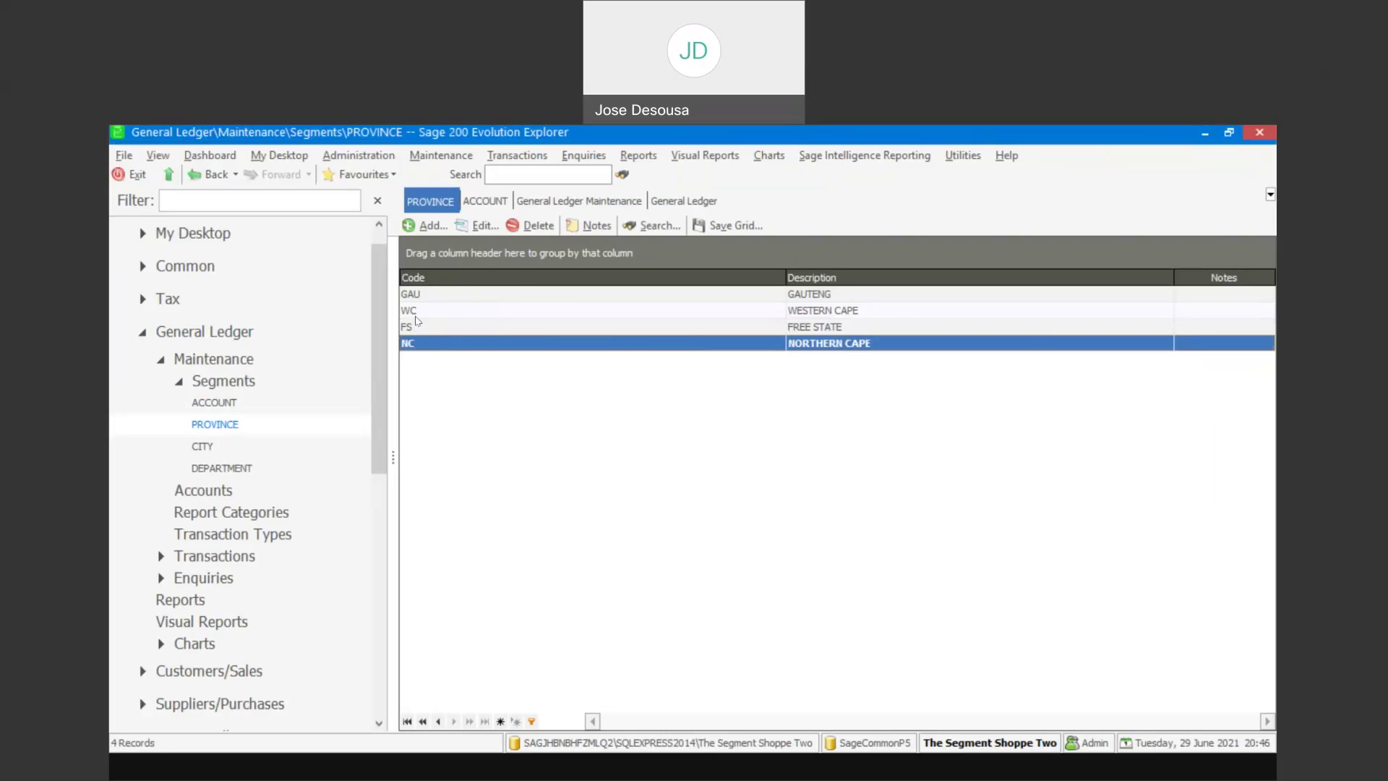
Open the CITY segment and add code JHB with the description JOHANNESBURG
click(230, 402)
click(220, 446)
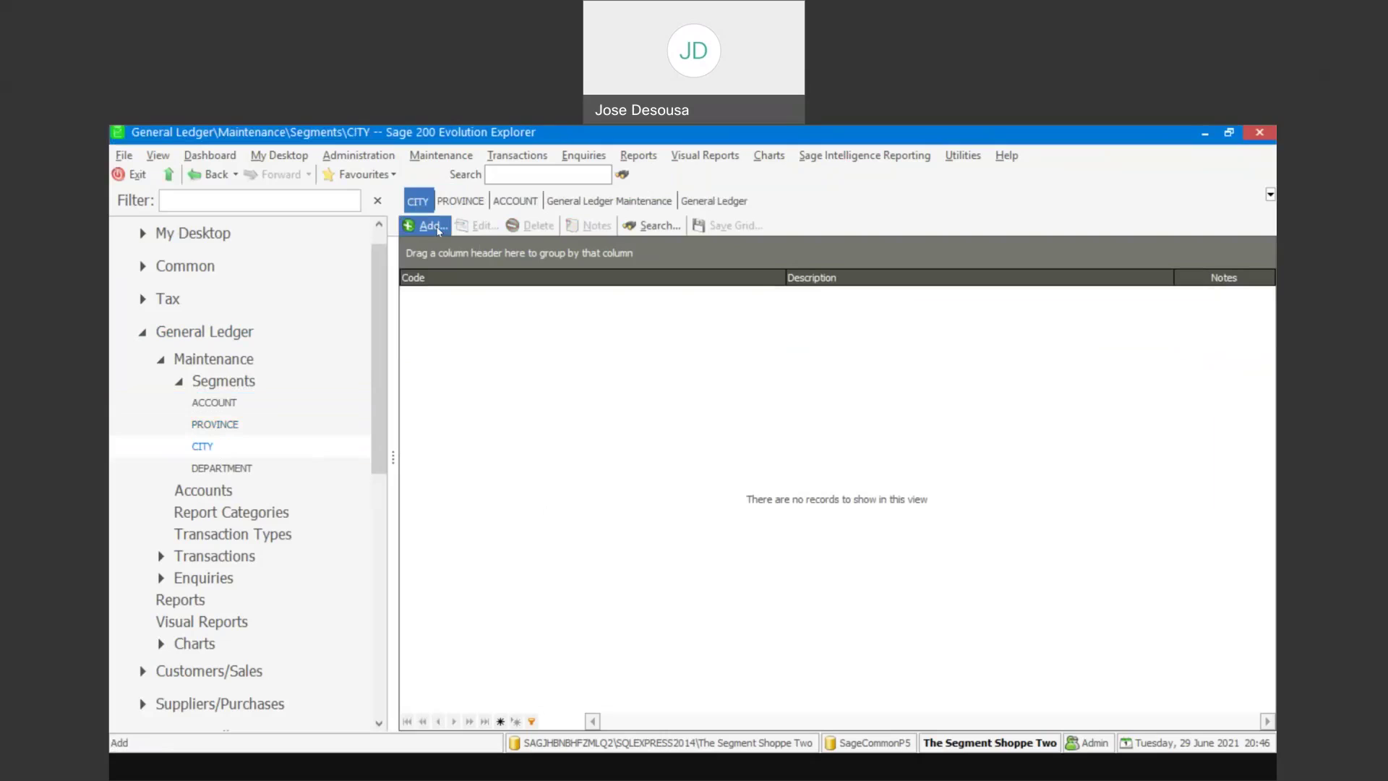
click(431, 226)
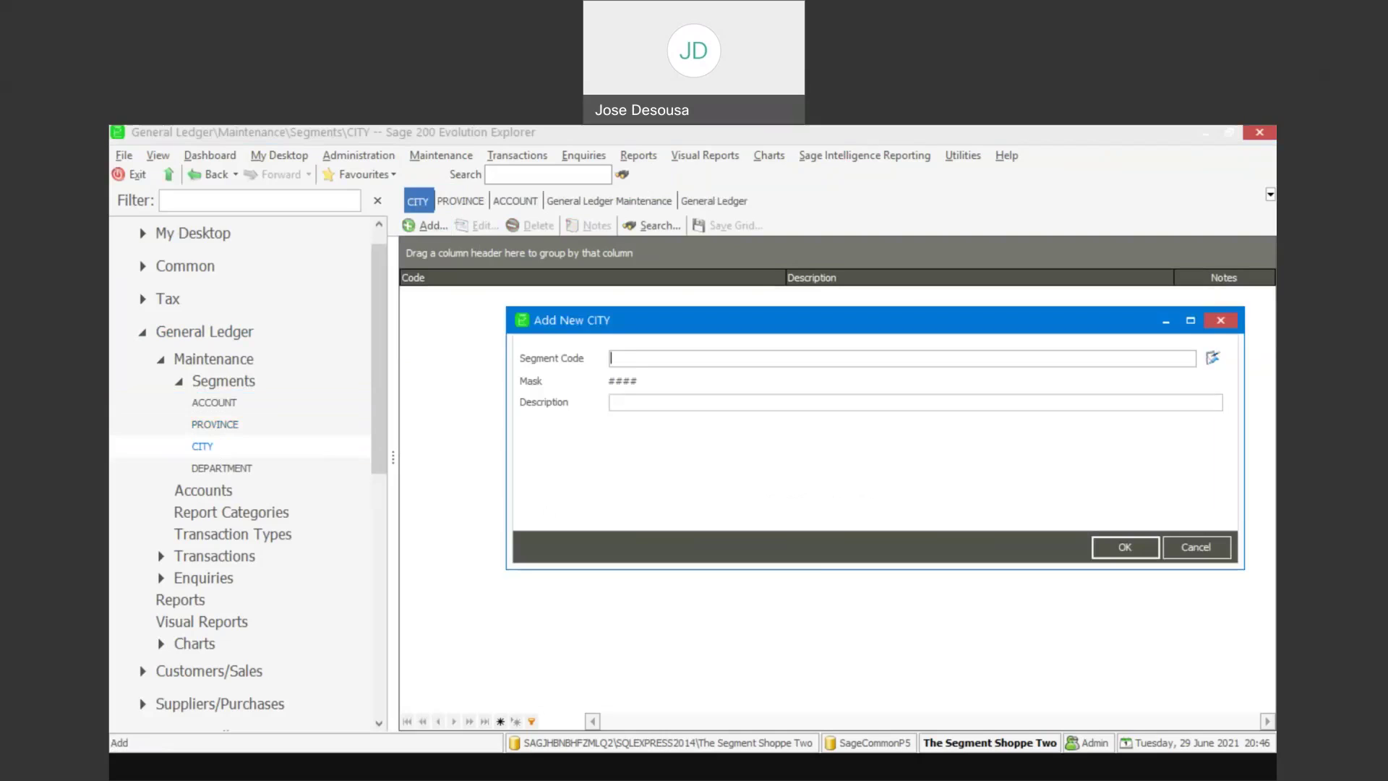
text(JHB)
text(JOHANNES)
text(BU)
text(RG)
click(1152, 554)
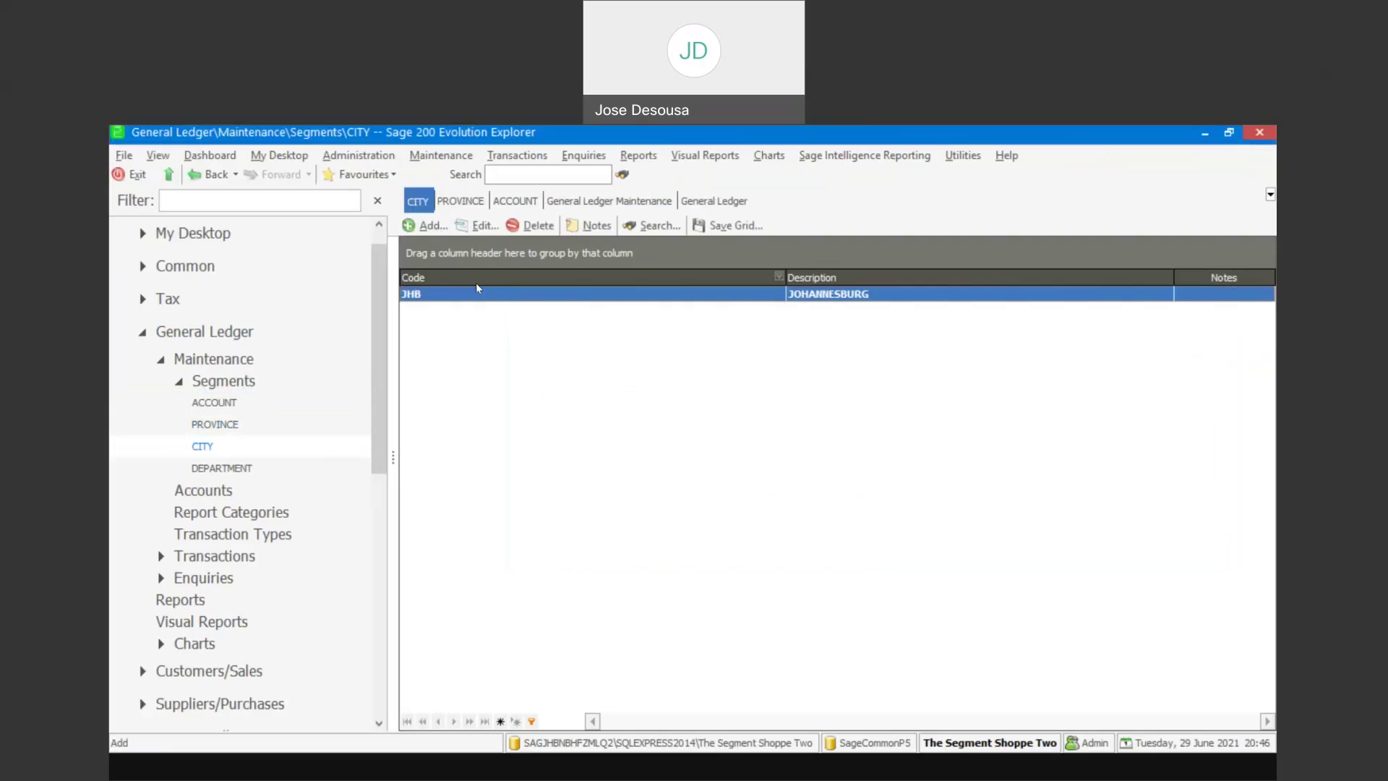
Add CITY segment code CPT with the description CAPE TOWN
click(428, 227)
text(CPT)
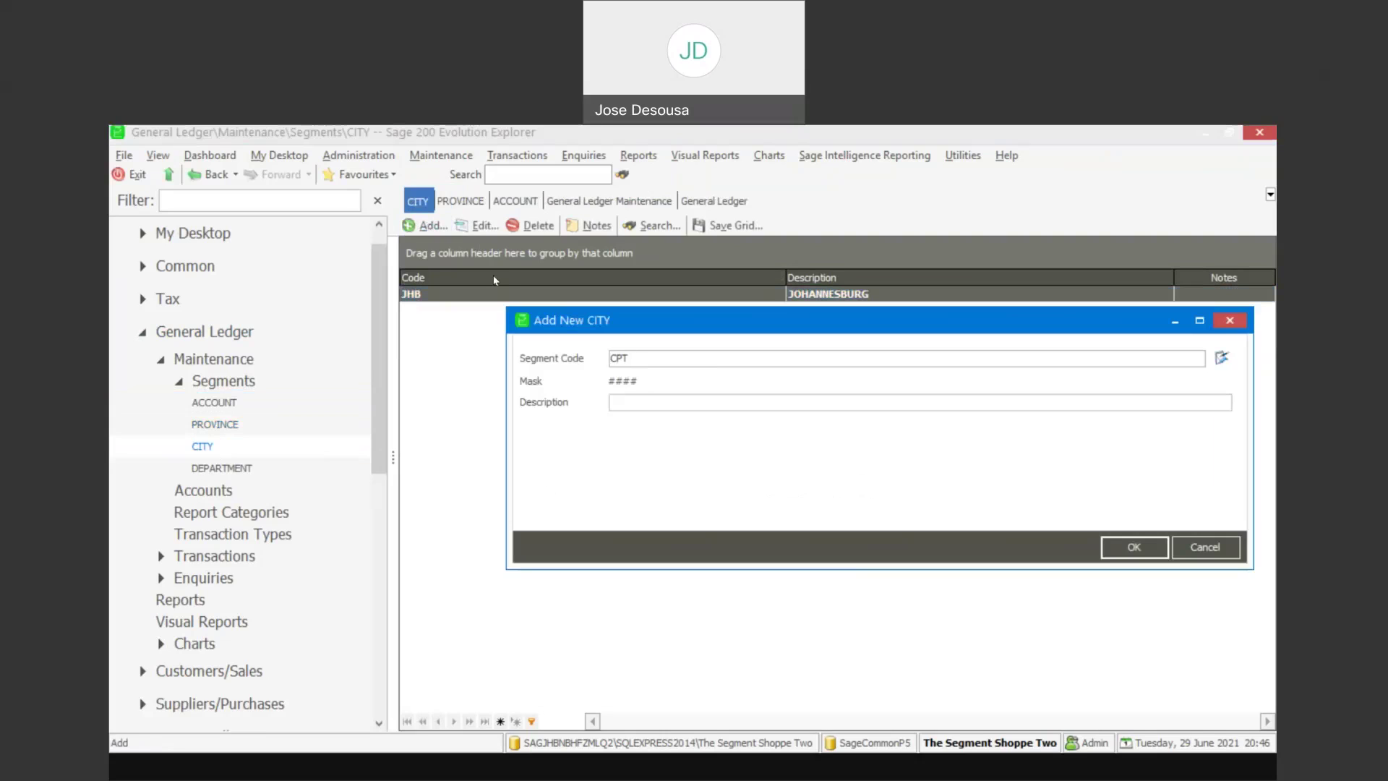
click(629, 403)
text(CAPE TOWN)
click(1135, 547)
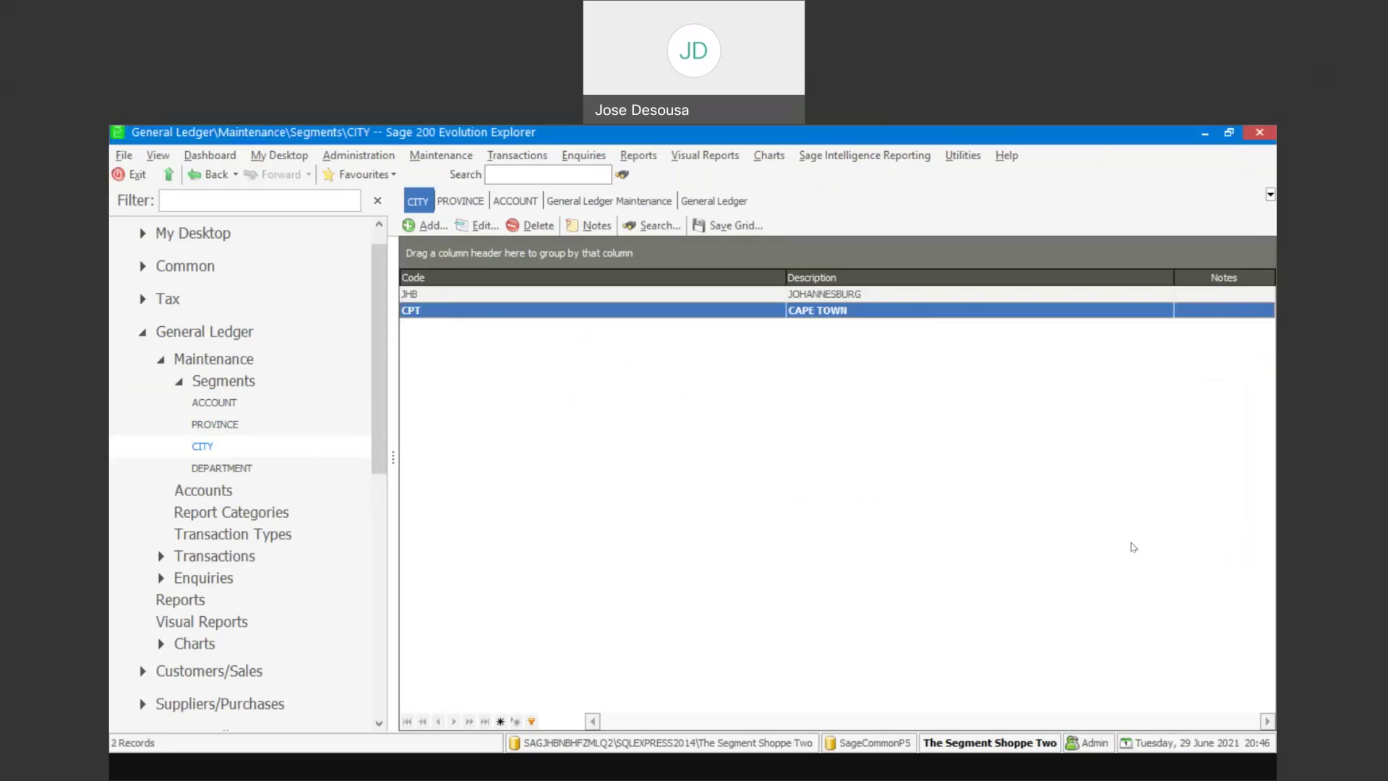
Add CITY segment code BLM with the description BLOEMFONTEIN
click(432, 226)
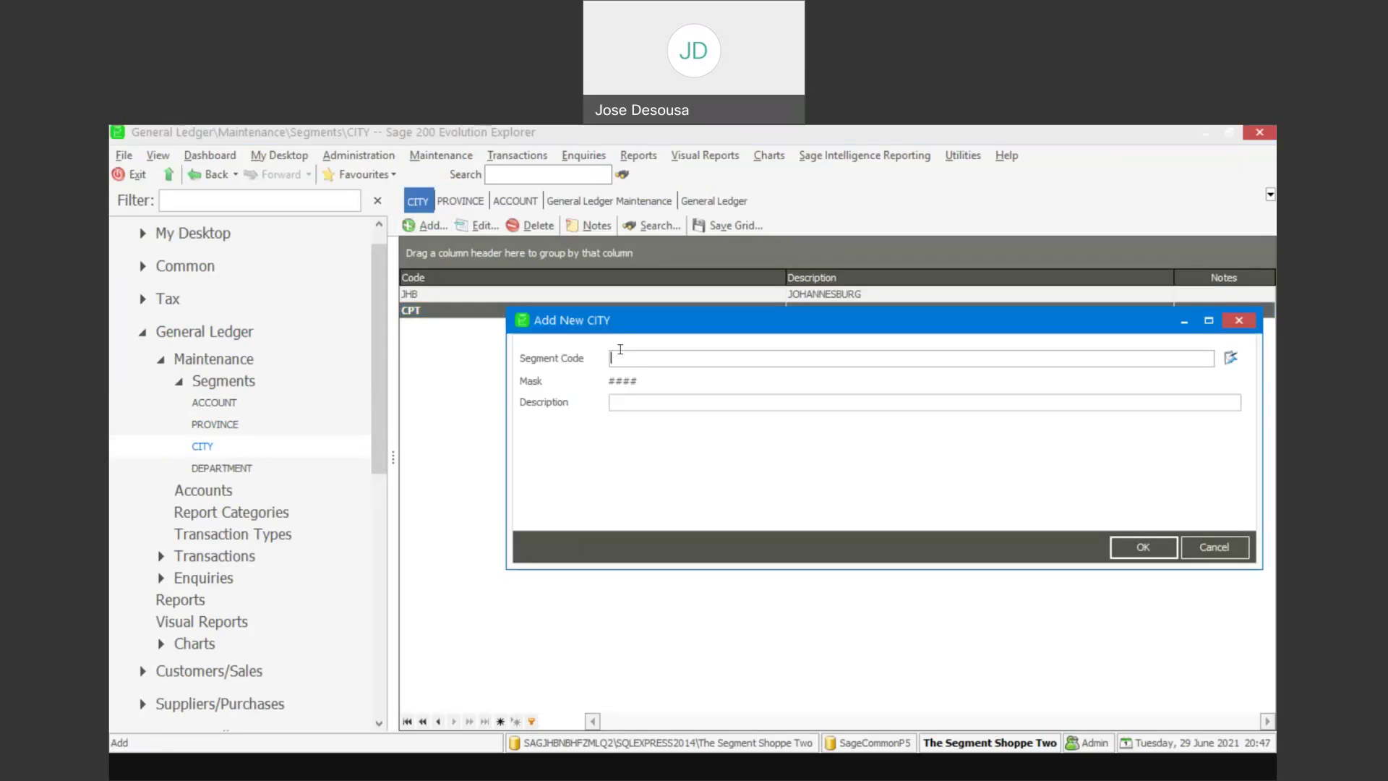
text(BLM)
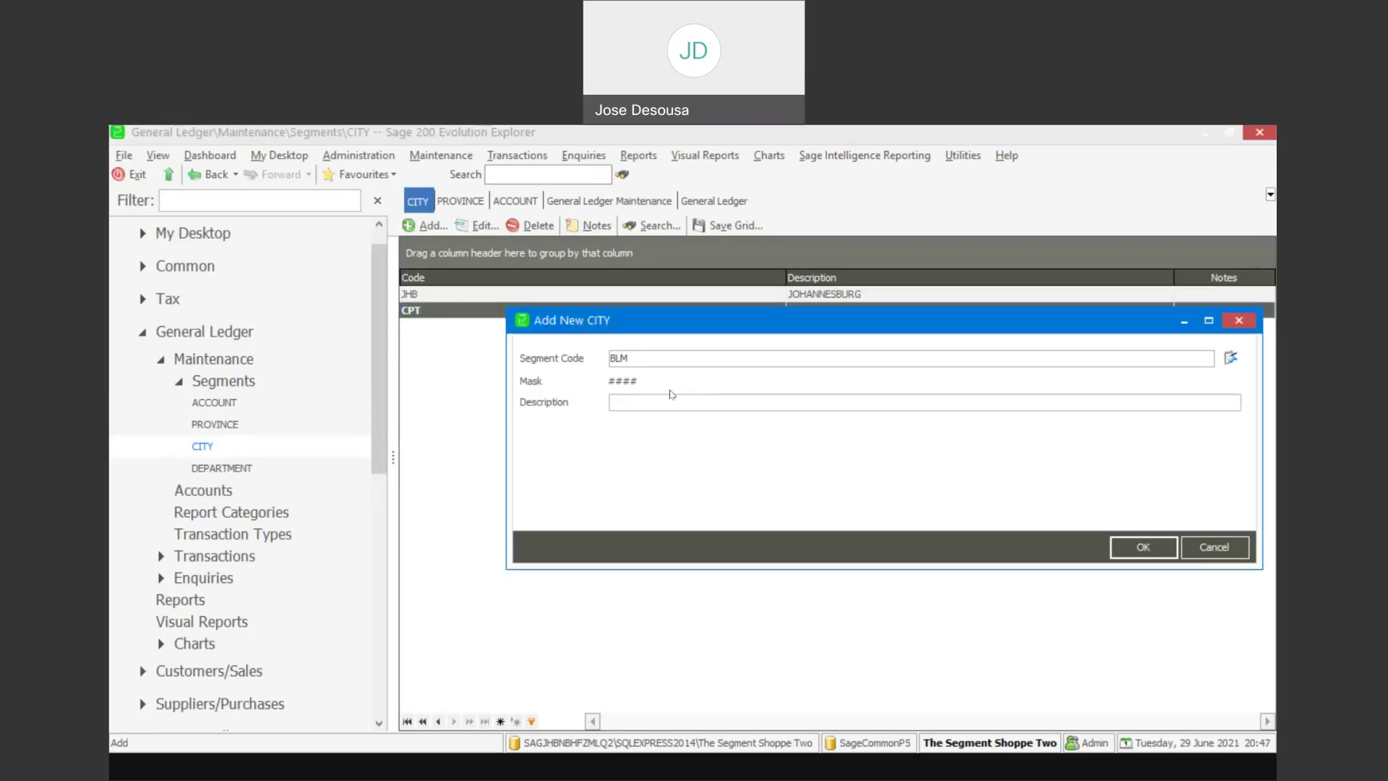
click(676, 395)
text(BLOEMFONTEIN)
click(1137, 547)
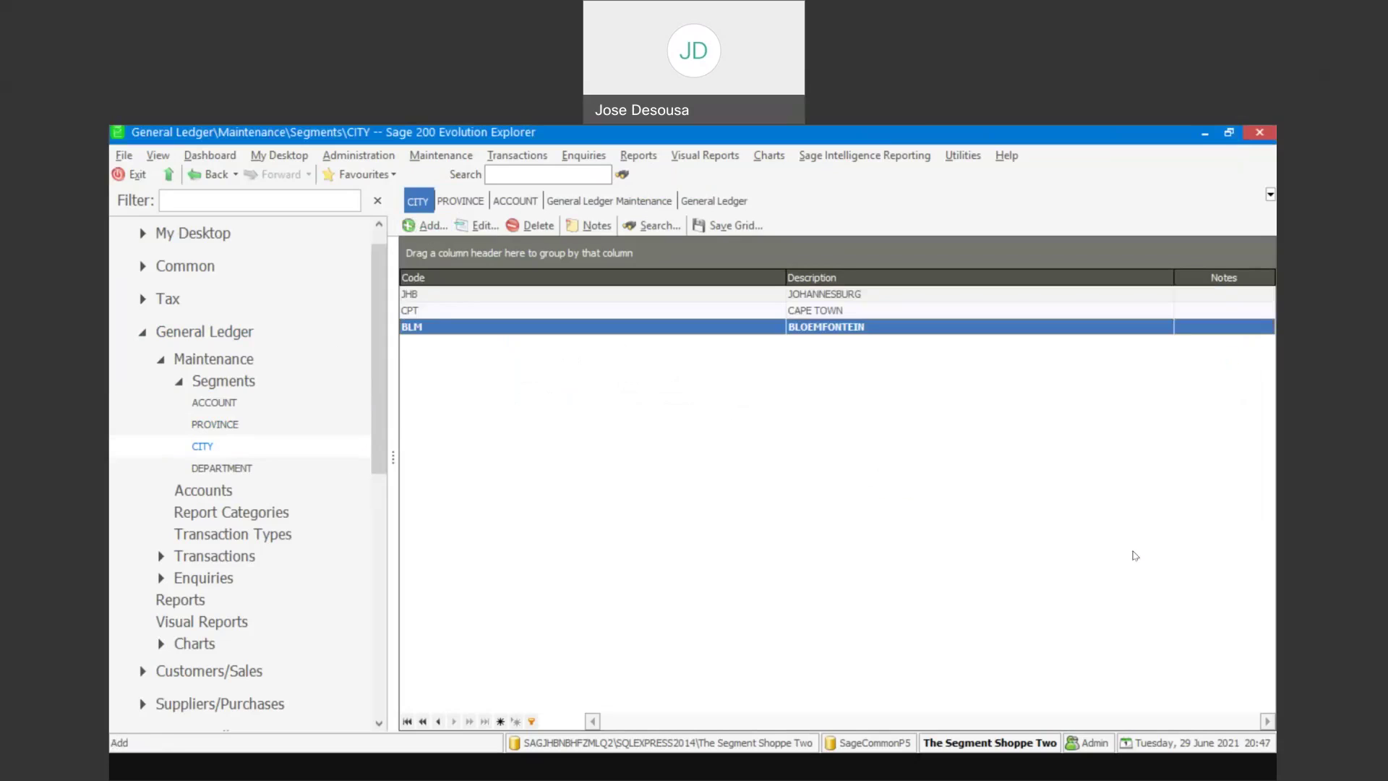
Add CITY segment code KMB with the description KIMBERLEY
click(427, 230)
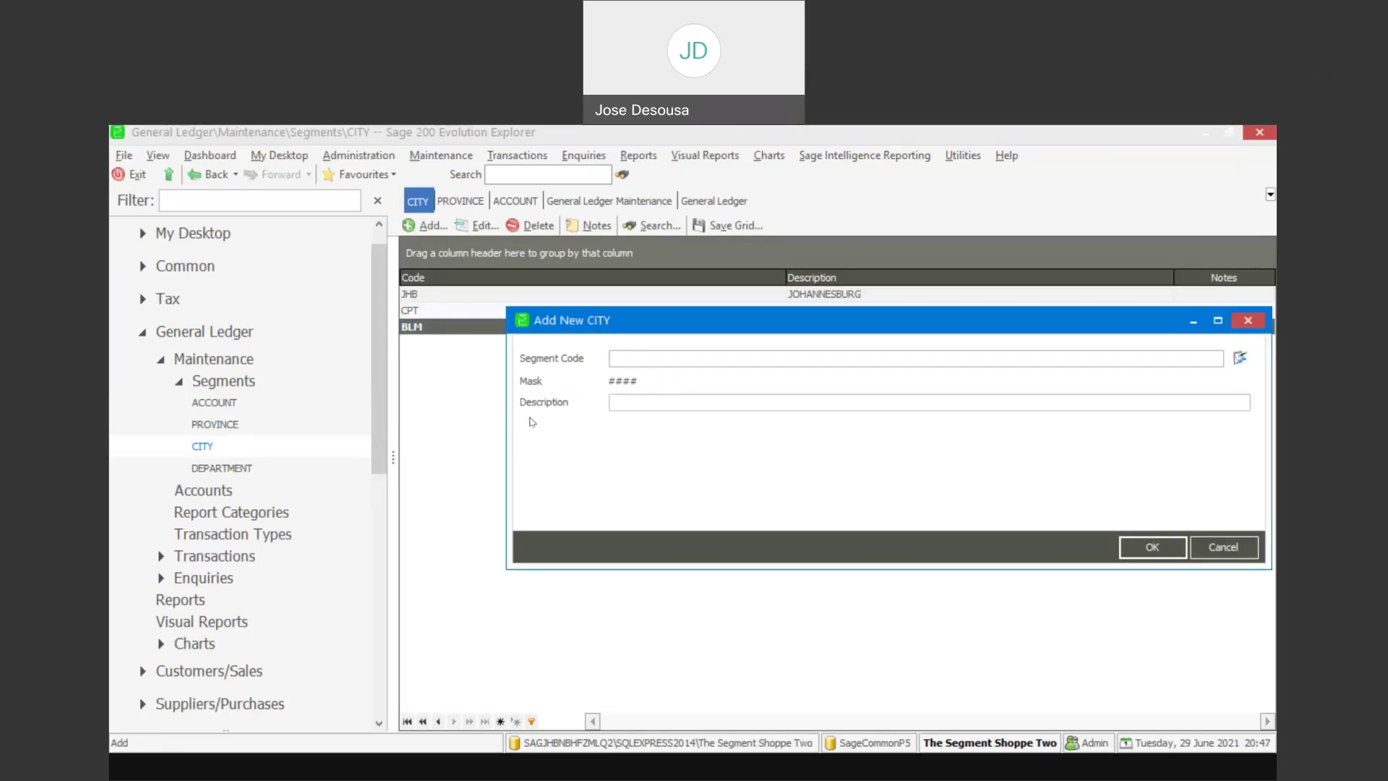
text(KMB)
click(685, 401)
text(KIMBERLE)
key(BackSpace)
text(EY)
click(1150, 547)
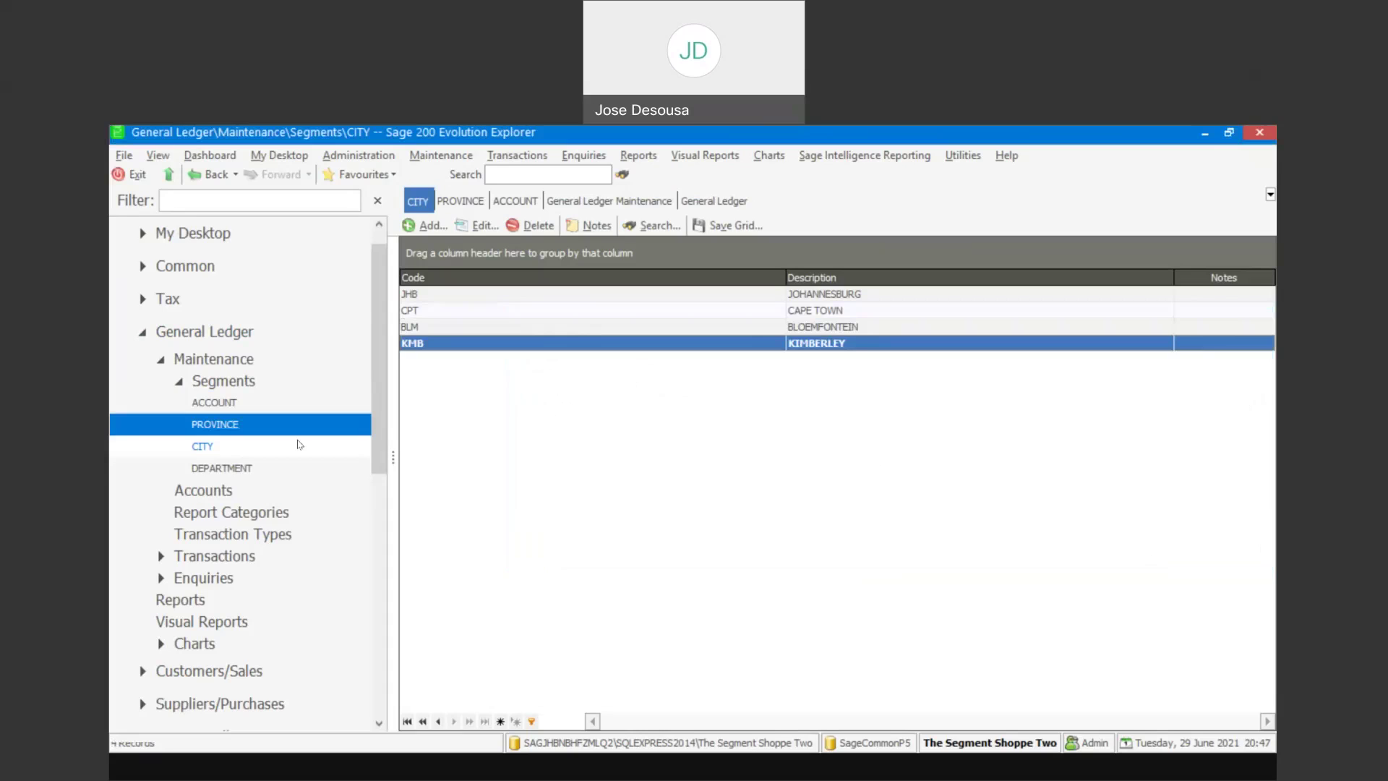
Open the DEPARTMENT segment and add code FIN with the description FINANCE
click(250, 465)
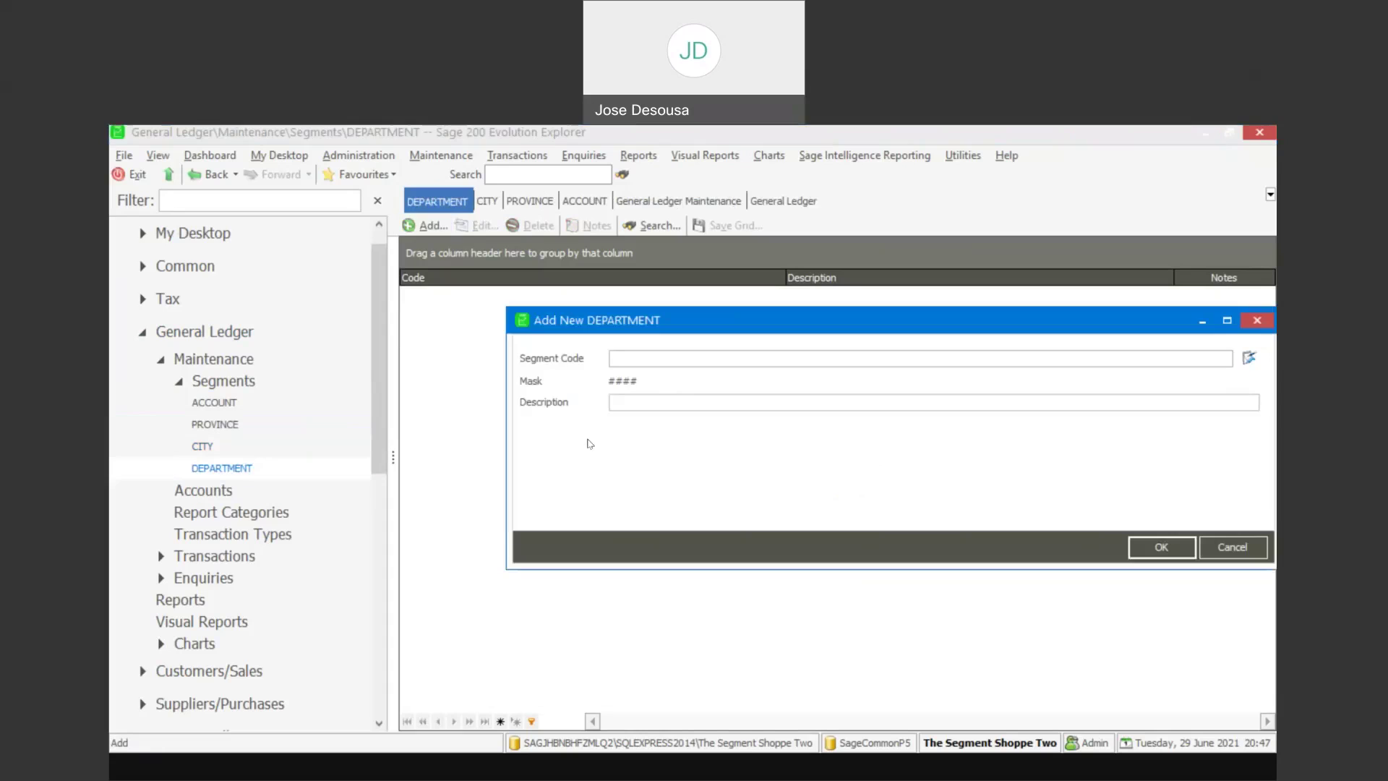
text(FIN)
text(FINANCE)
click(1160, 547)
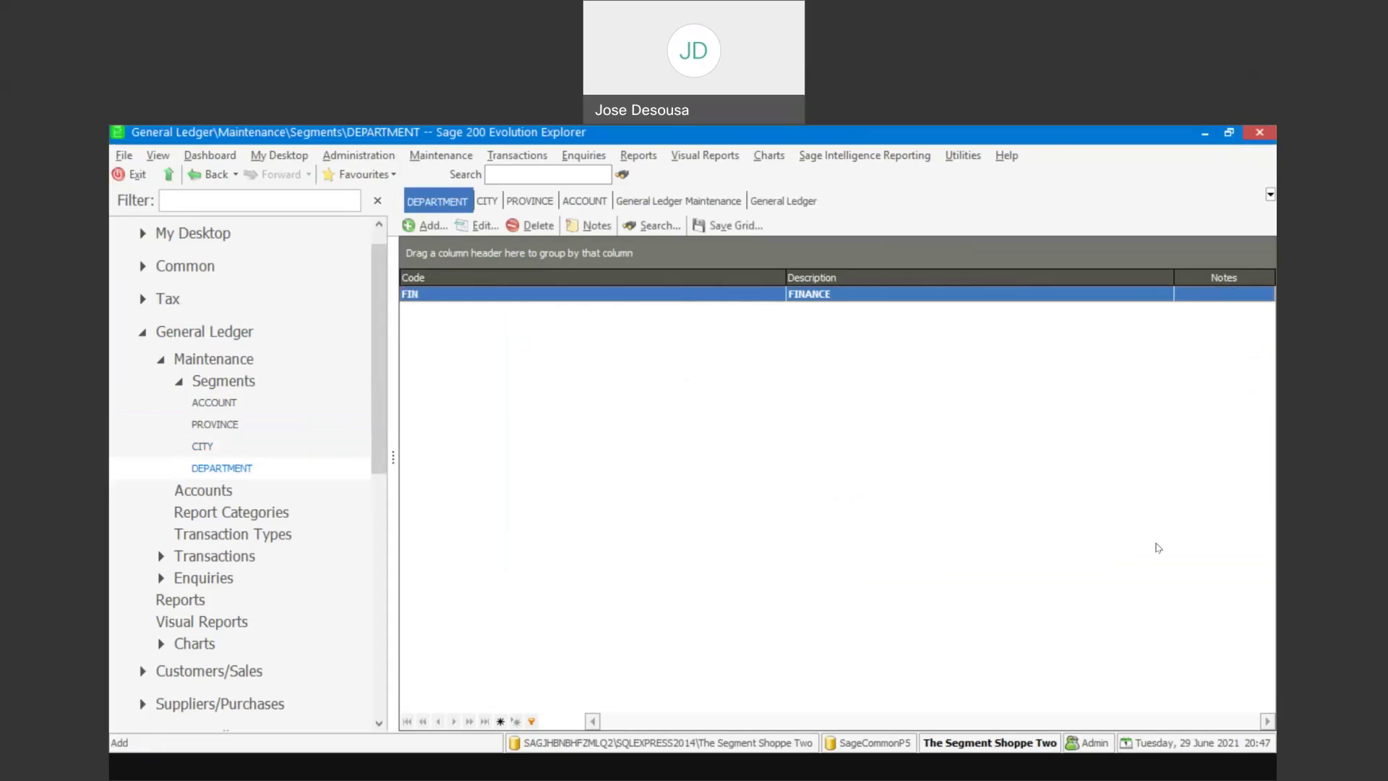
Add DEPARTMENT segment code ADM with the description ADMINISTRATION
click(432, 226)
text(ADM)
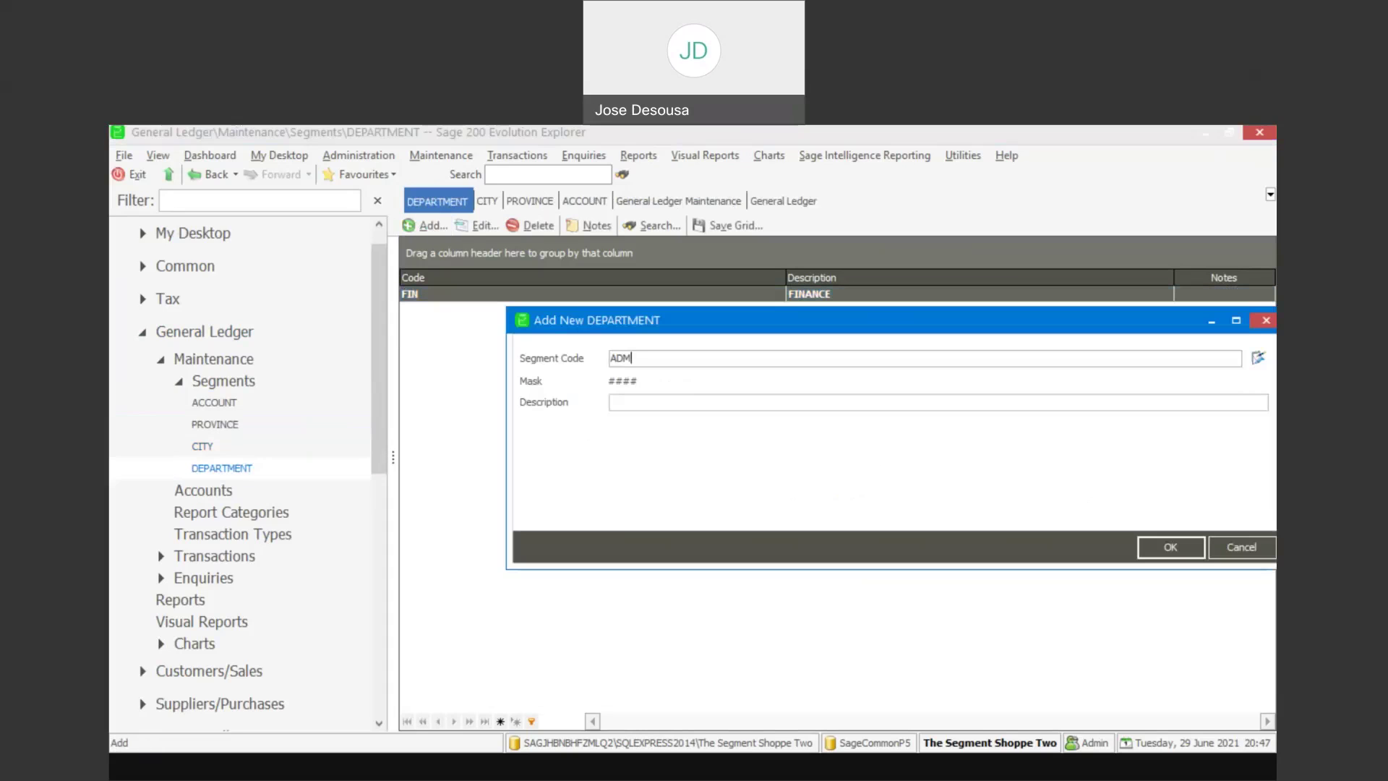
text(ADMINISTRATION)
click(1149, 544)
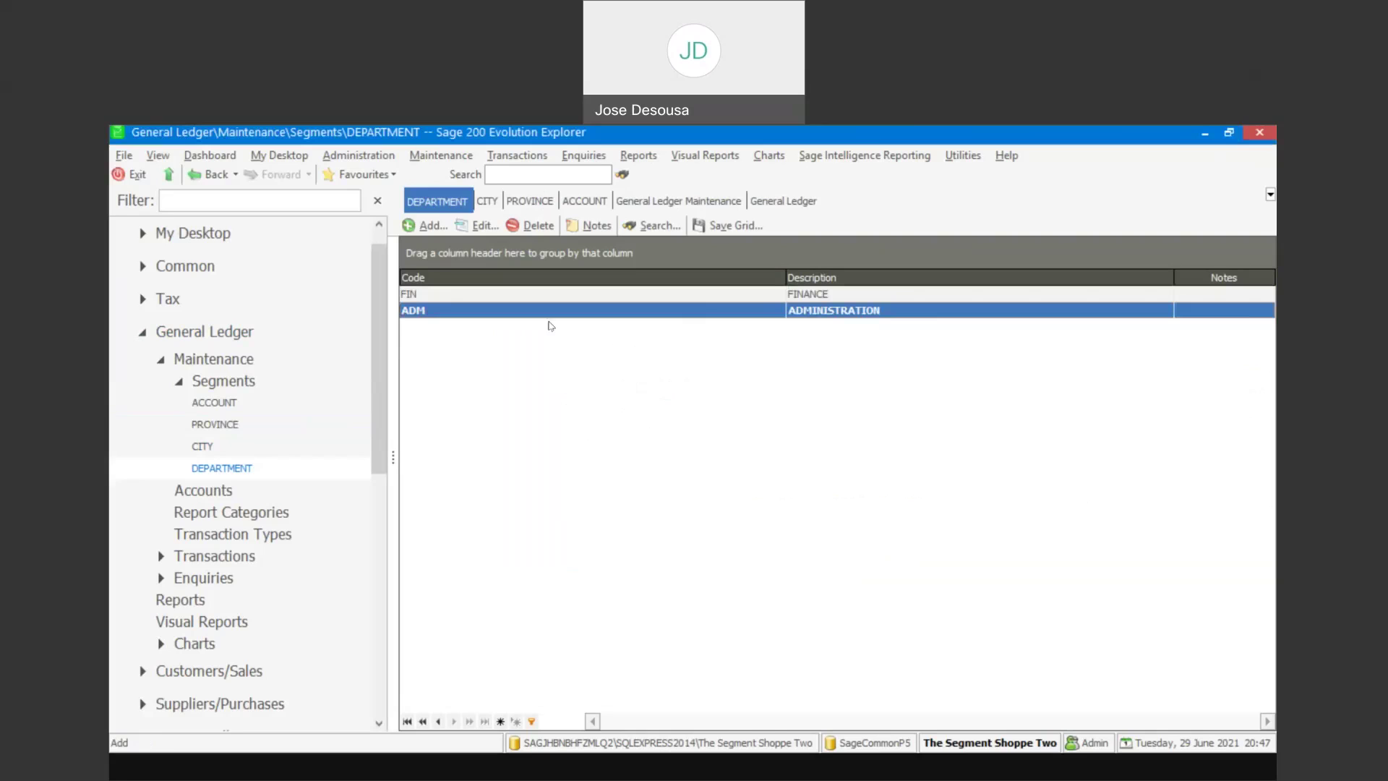
Add DEPARTMENT segment code MKT with the description MARKETING
click(429, 226)
text(MKT)
click(644, 397)
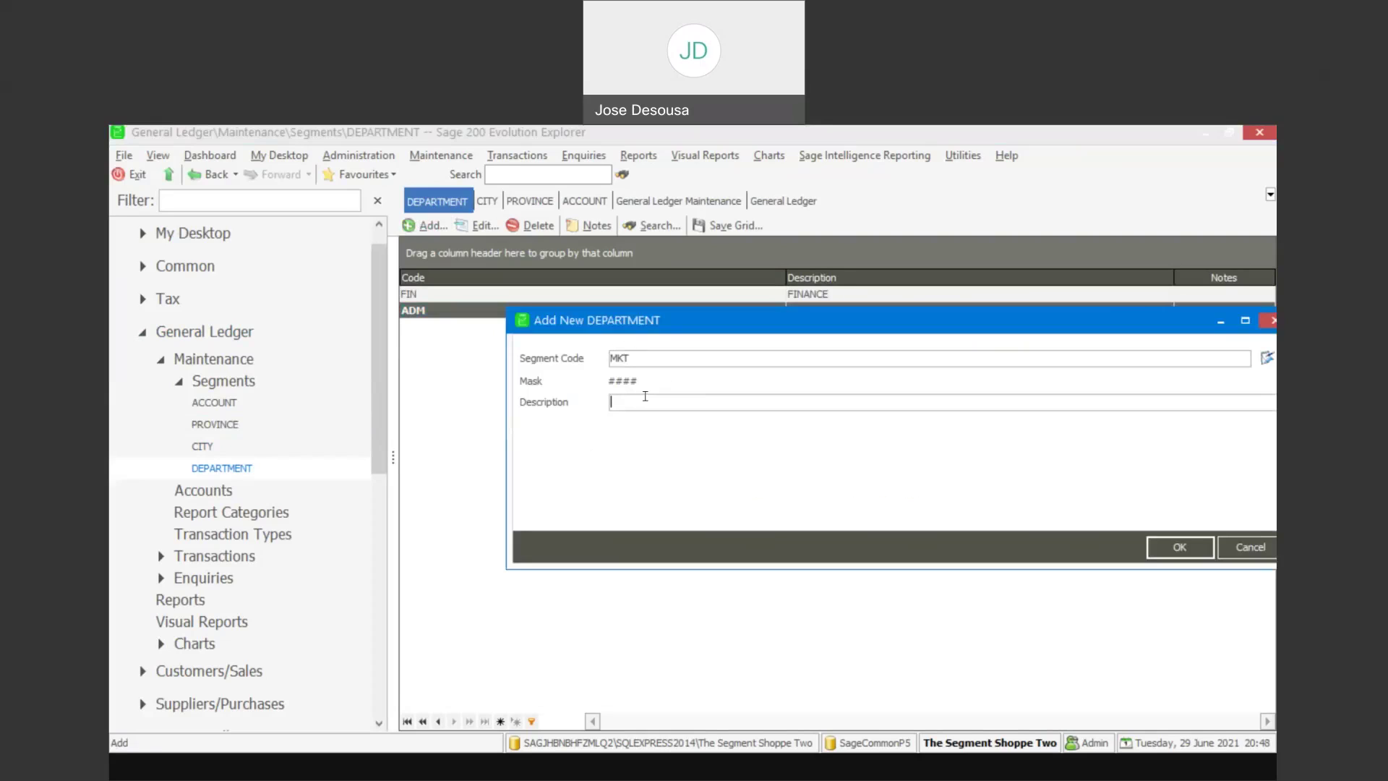
text(MARKETING)
click(1165, 554)
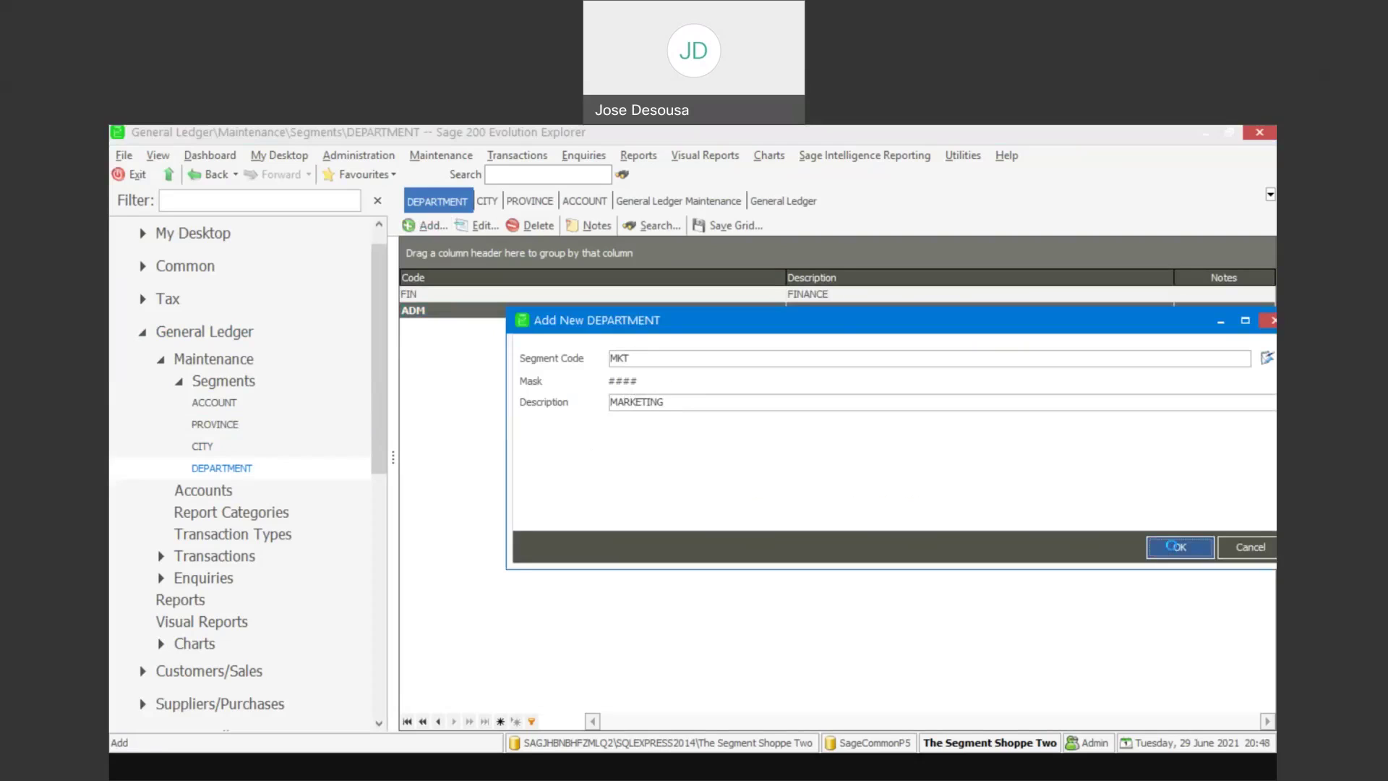
Add DEPARTMENT segment code MNF with the description MANUFACTURING
click(437, 229)
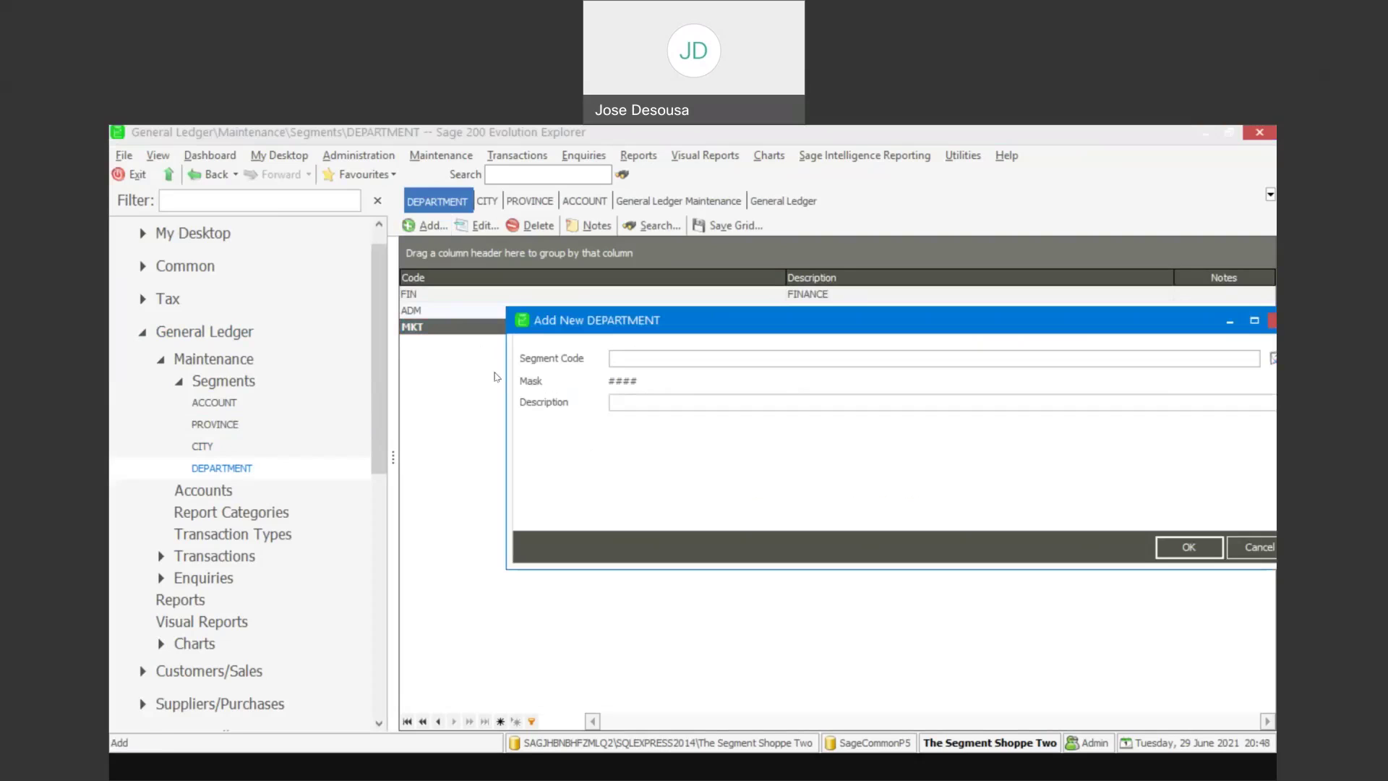
text(MNF)
text(MANUFA)
text(CTURING)
click(1188, 548)
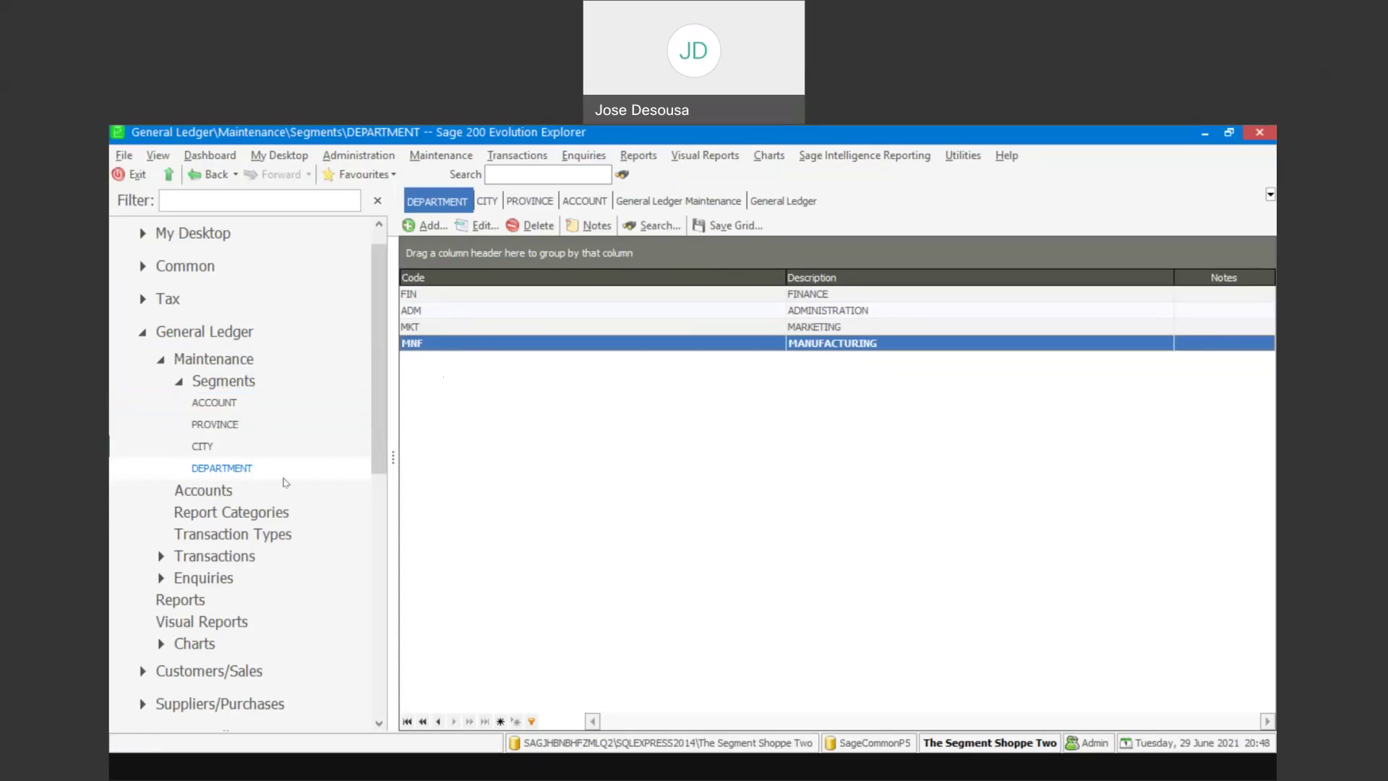
Start a new general ledger account with segments 100 (SALES), FS (FREE STATE), BLM (BLOEMFONTEIN) and ADM (ADMINISTRATION)
click(228, 497)
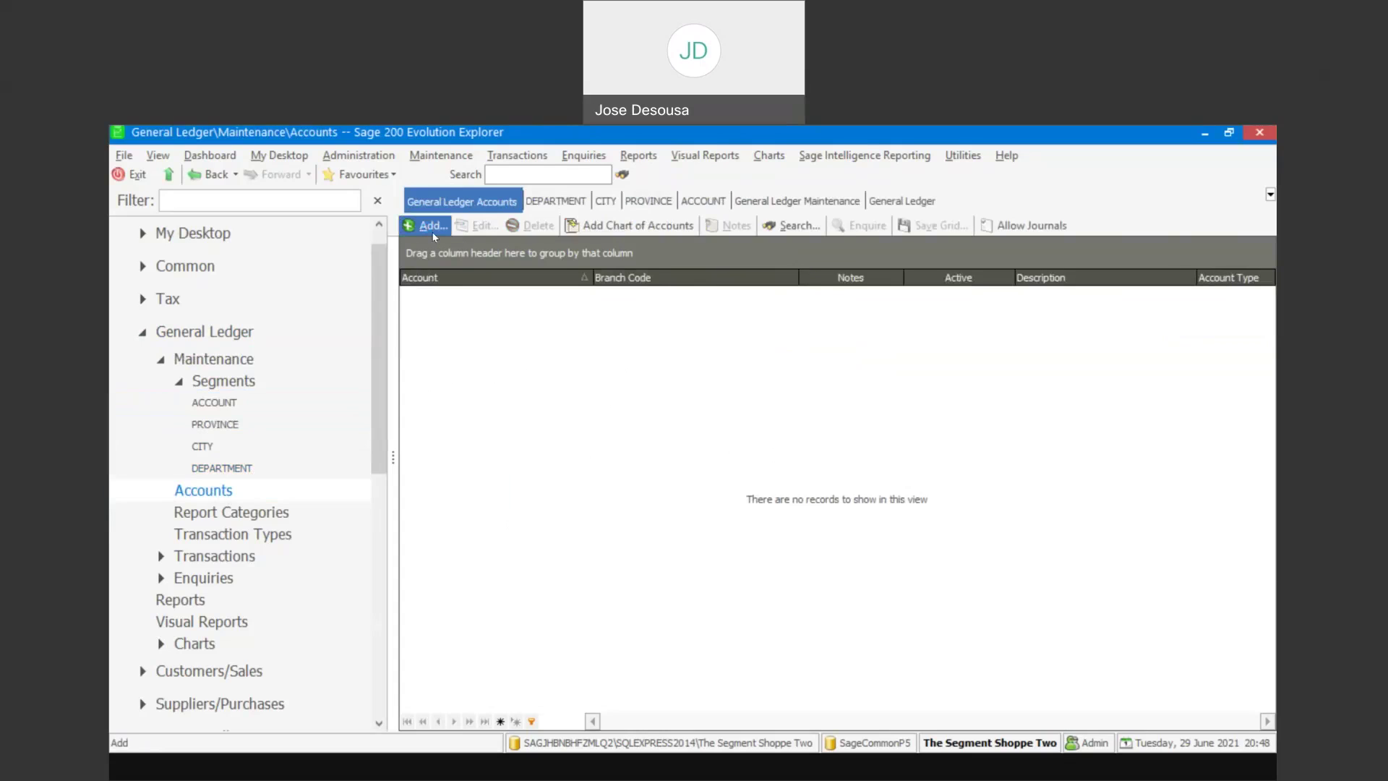
click(433, 230)
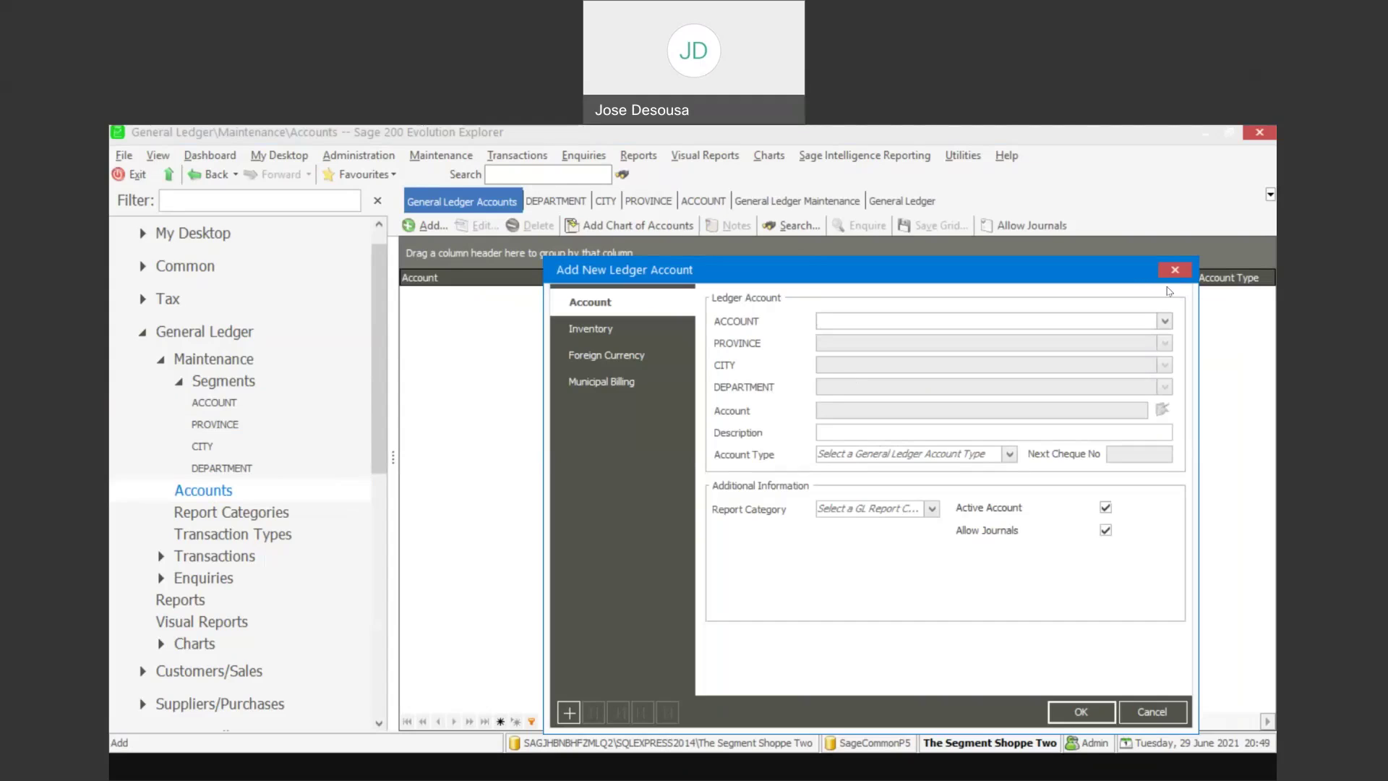
click(1164, 321)
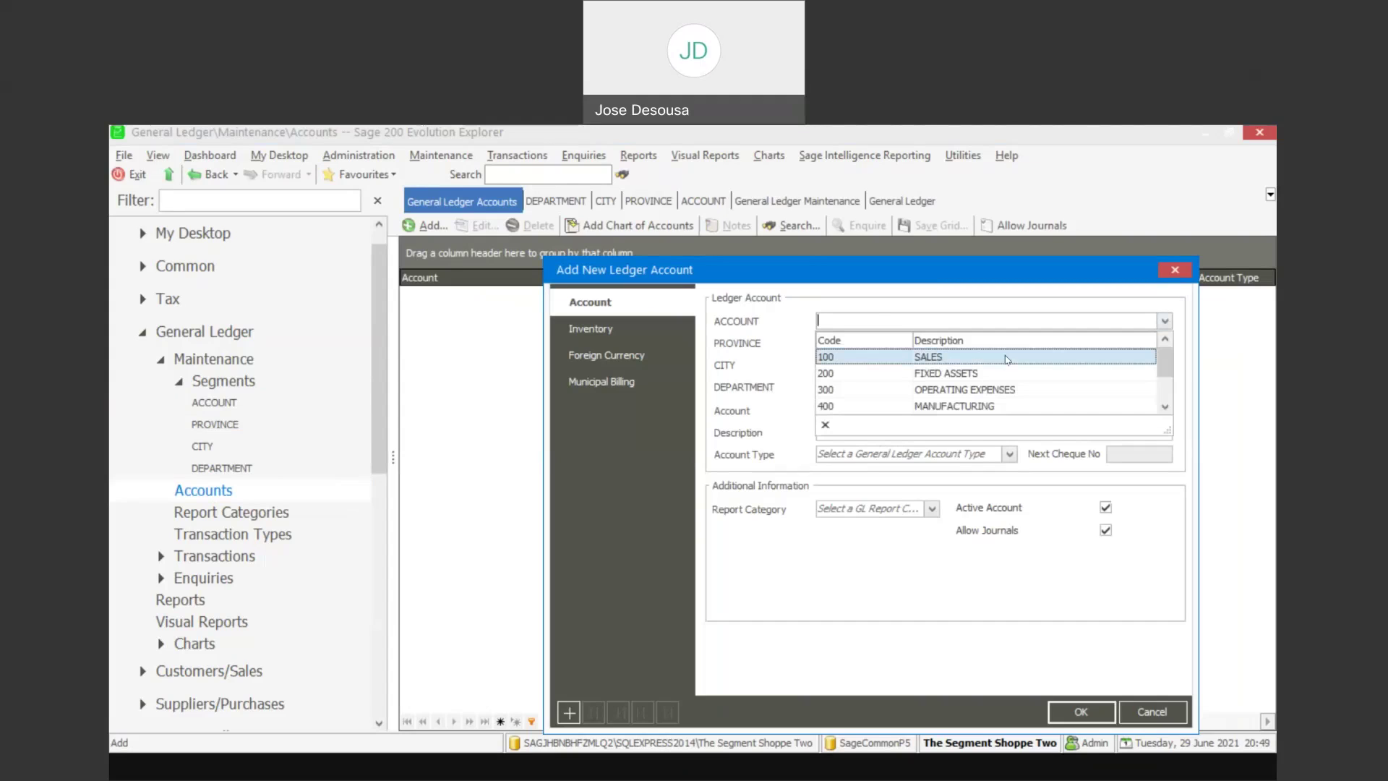
click(1007, 358)
click(1165, 343)
key(Down)
key(Return)
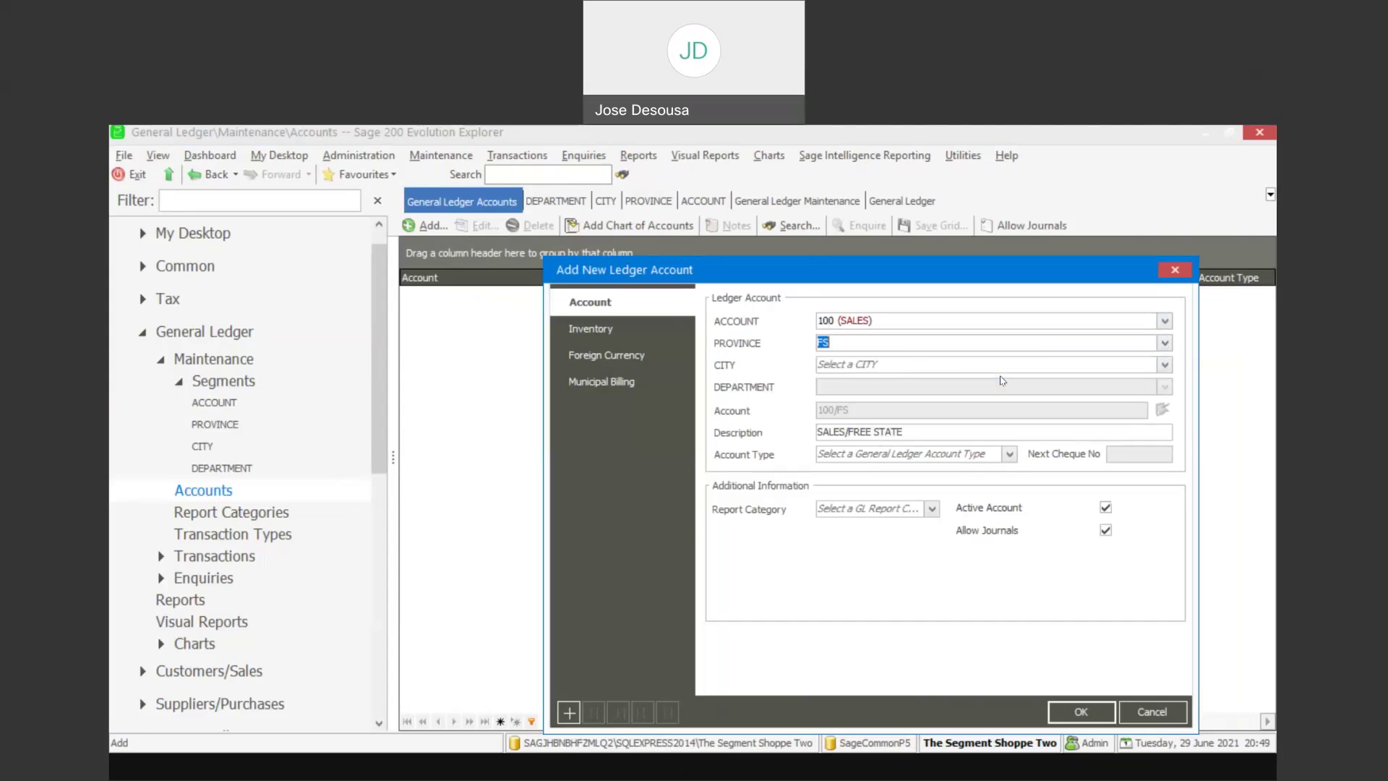
click(1165, 364)
key(Down)
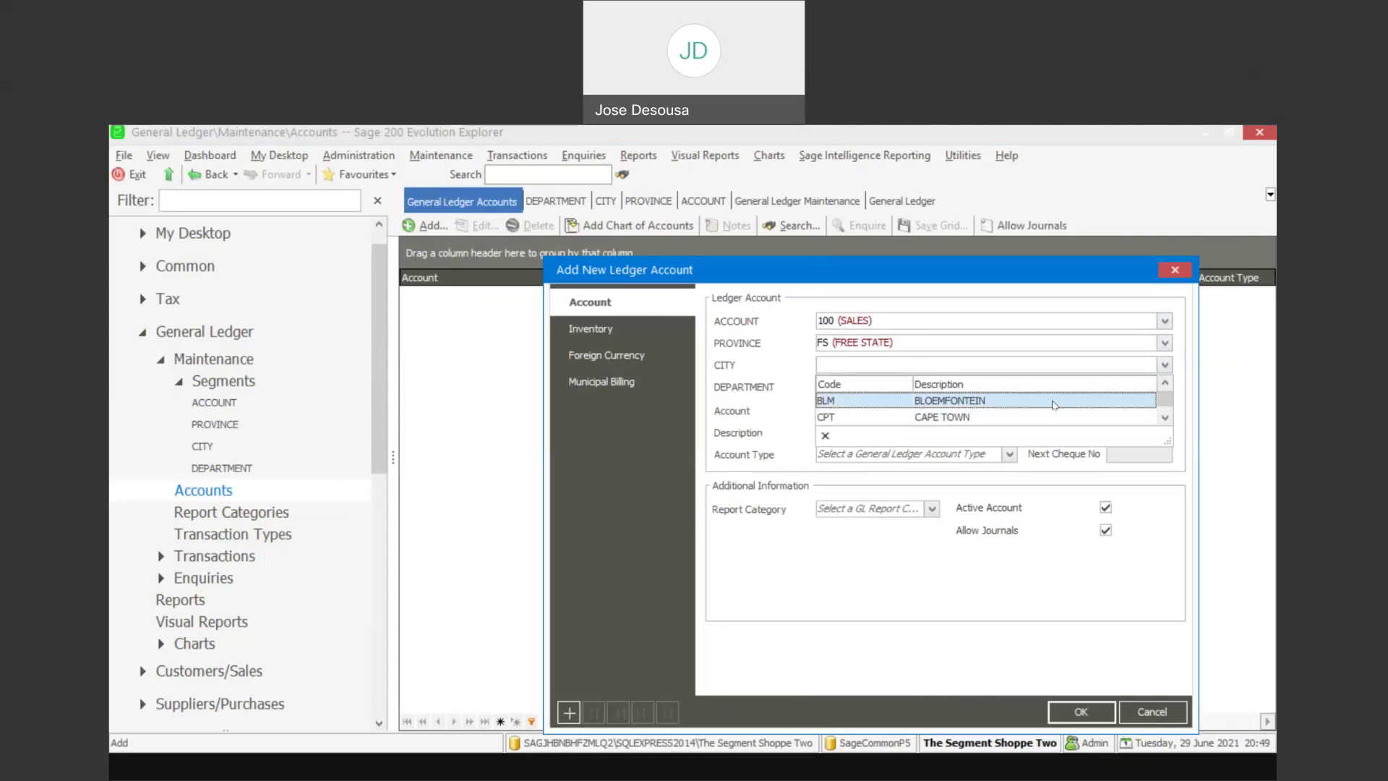
key(Return)
click(1165, 387)
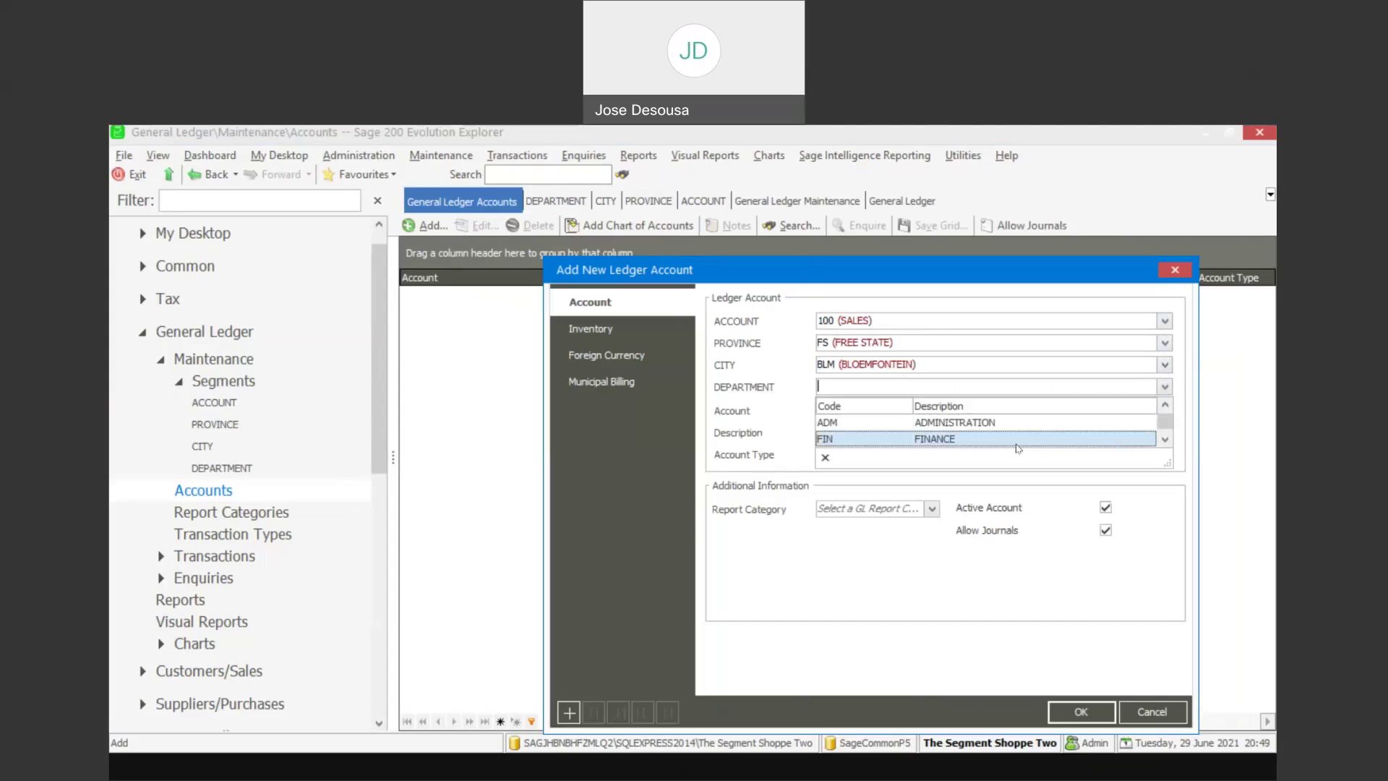
click(1032, 426)
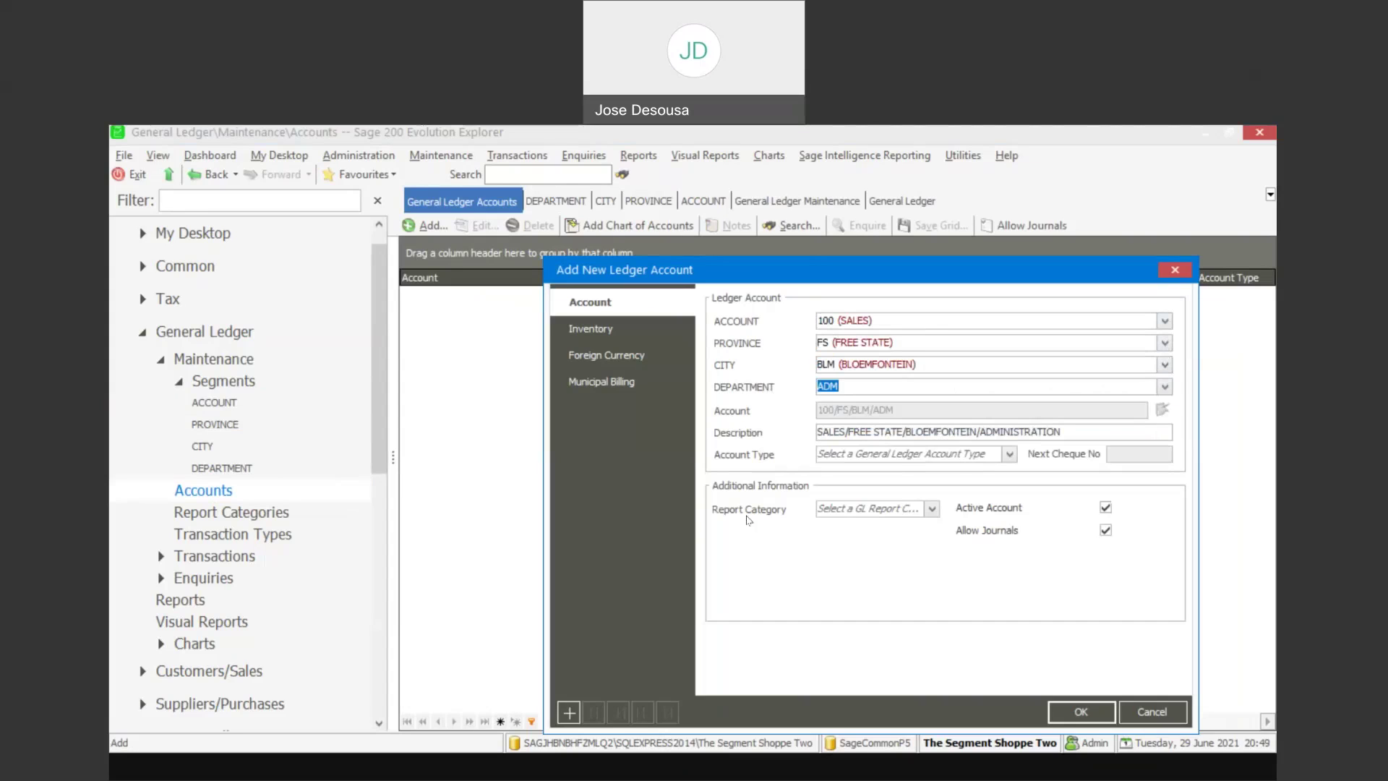
Set the new ledger account's type to Revenue and save the account
click(1008, 454)
click(1118, 532)
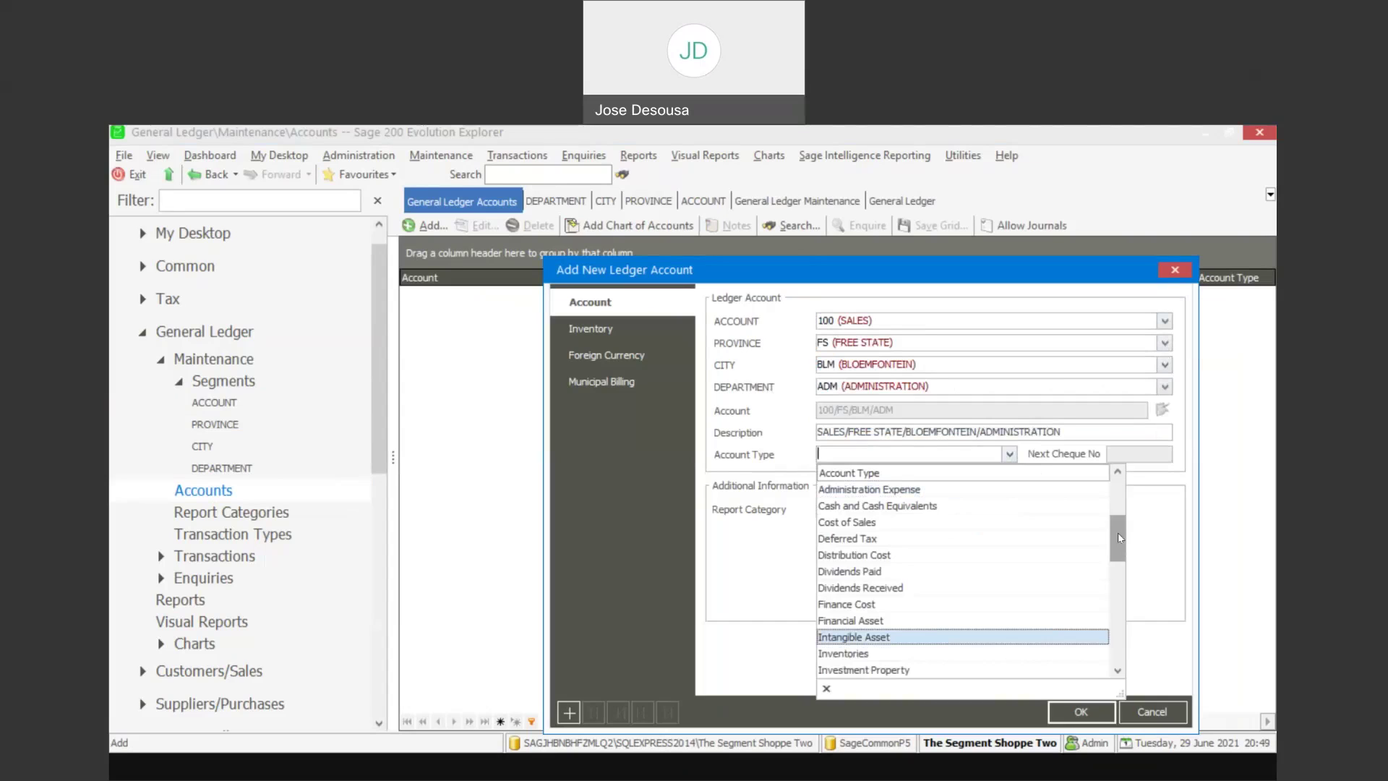
click(1118, 558)
scroll(1119, 579, down, 4)
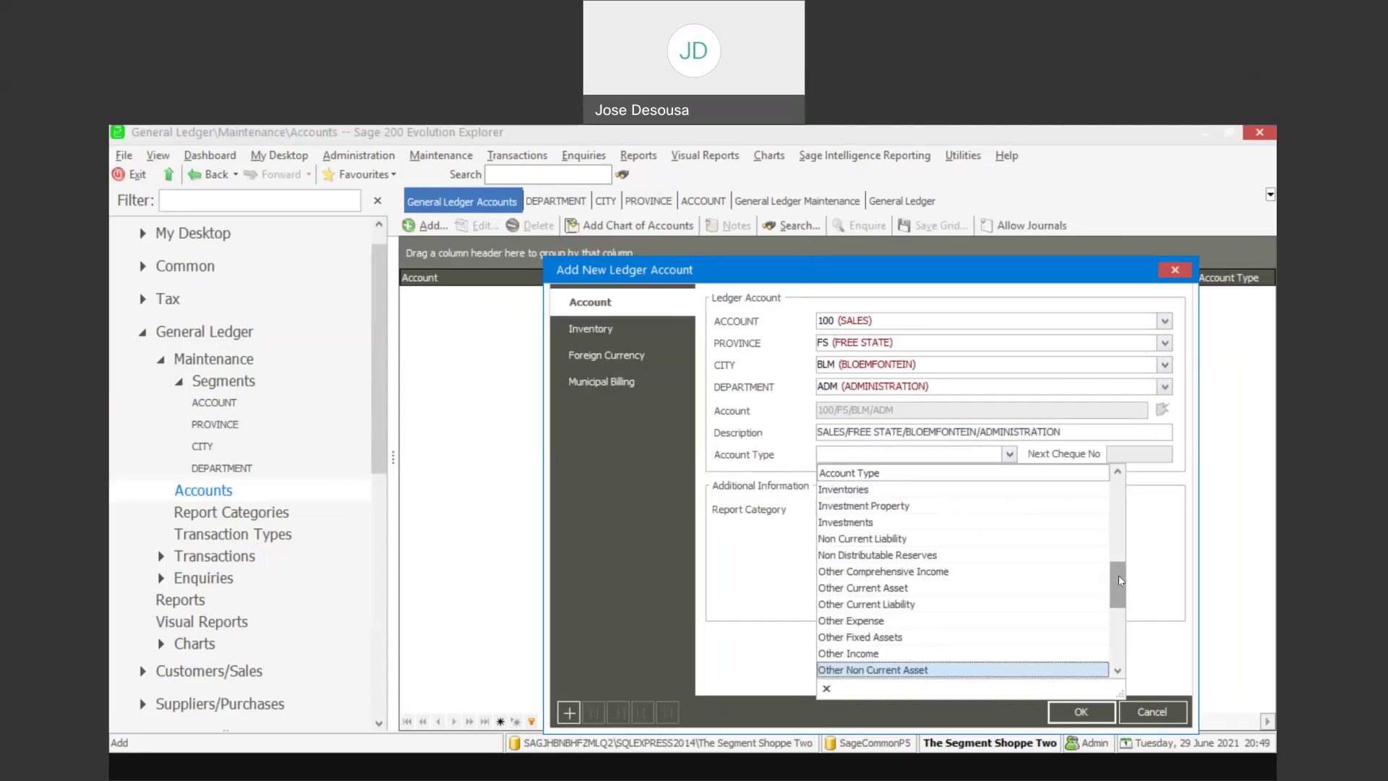
click(943, 604)
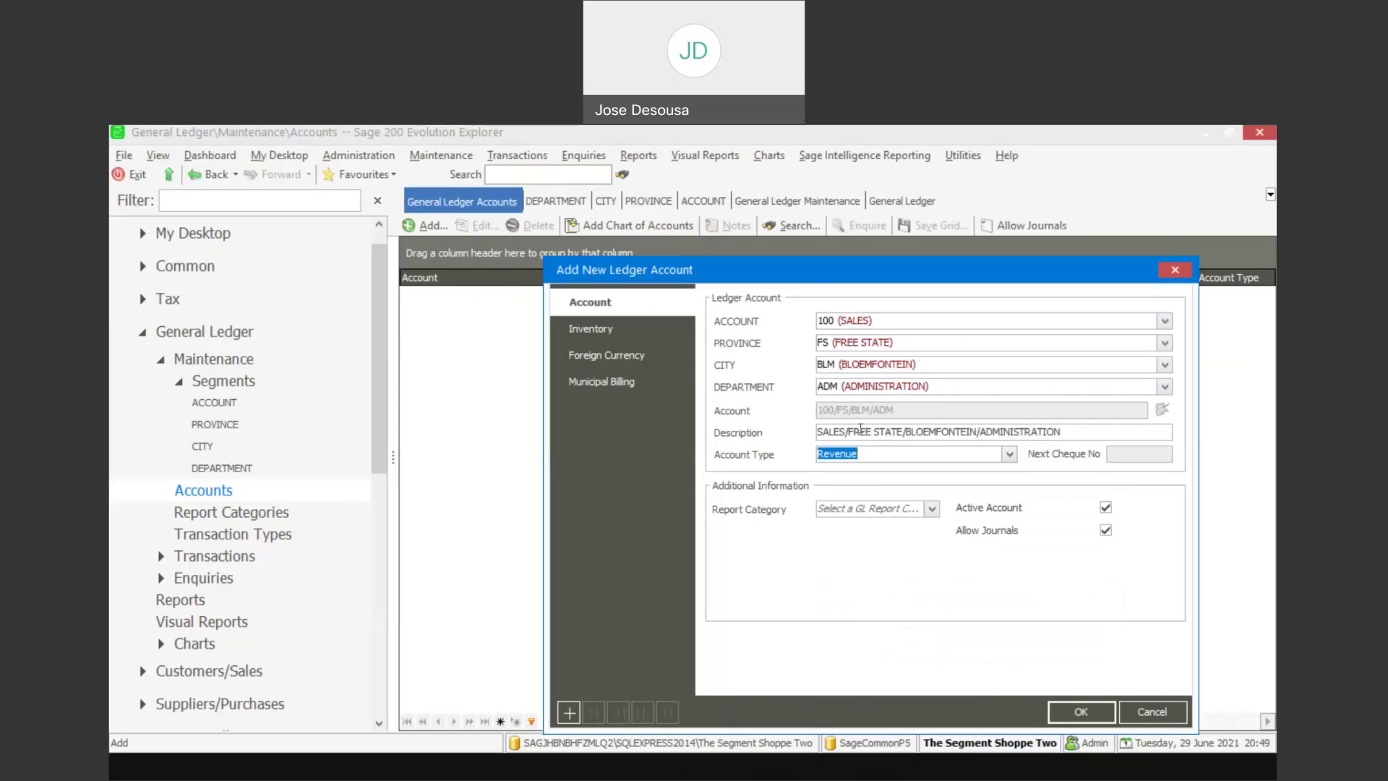
click(1068, 716)
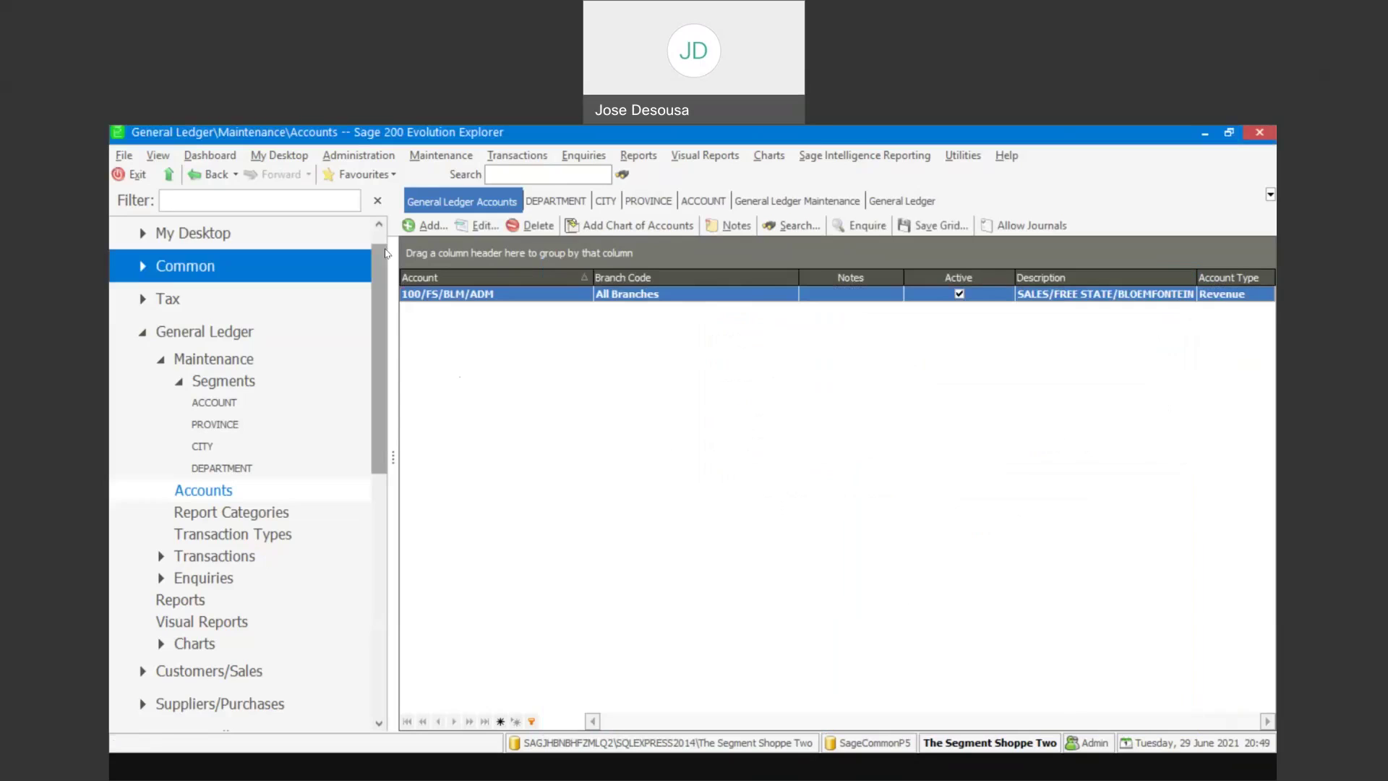
Start a new general ledger account with segments 100 (SALES), FS (FREE STATE), BLM (BLOEMFONTEIN) and FIN (FINANCE)
click(432, 225)
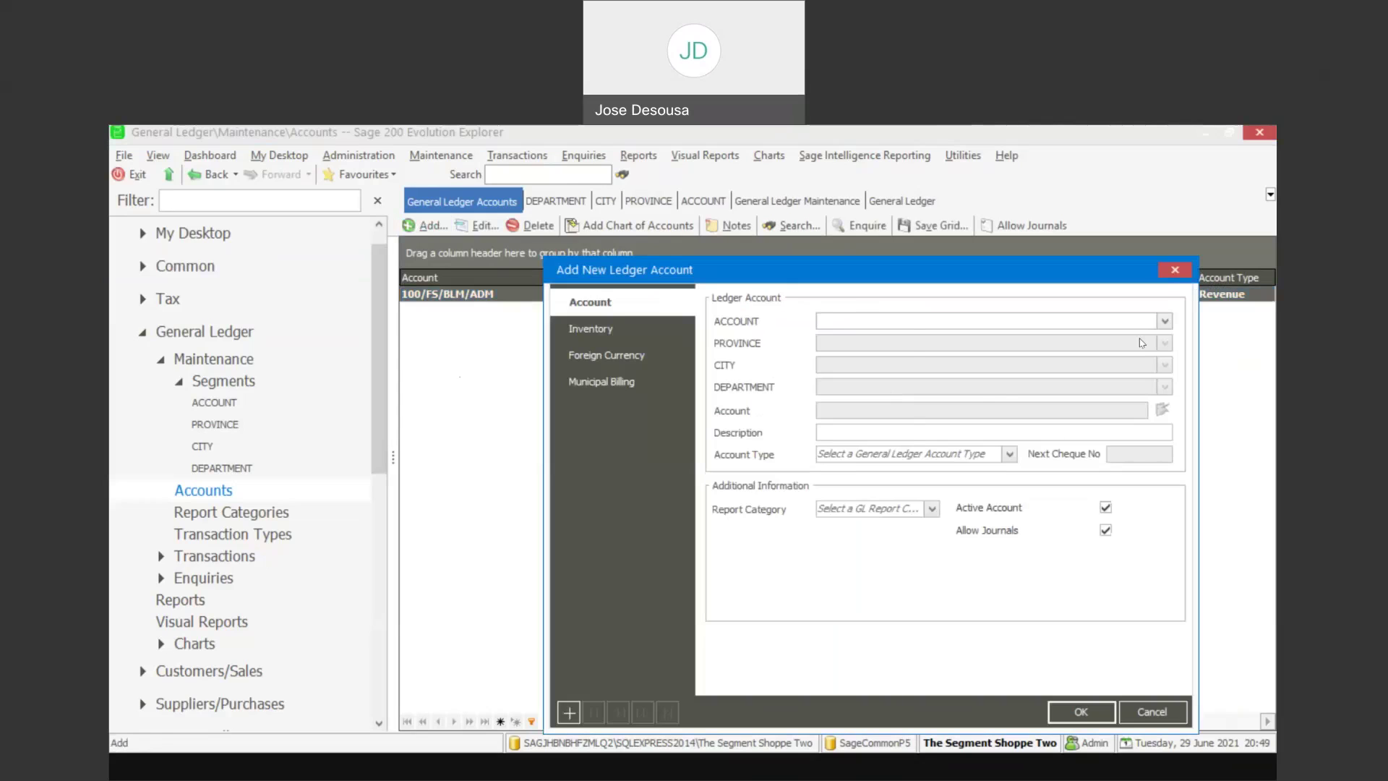
click(1063, 320)
click(1067, 355)
click(1070, 343)
click(1077, 377)
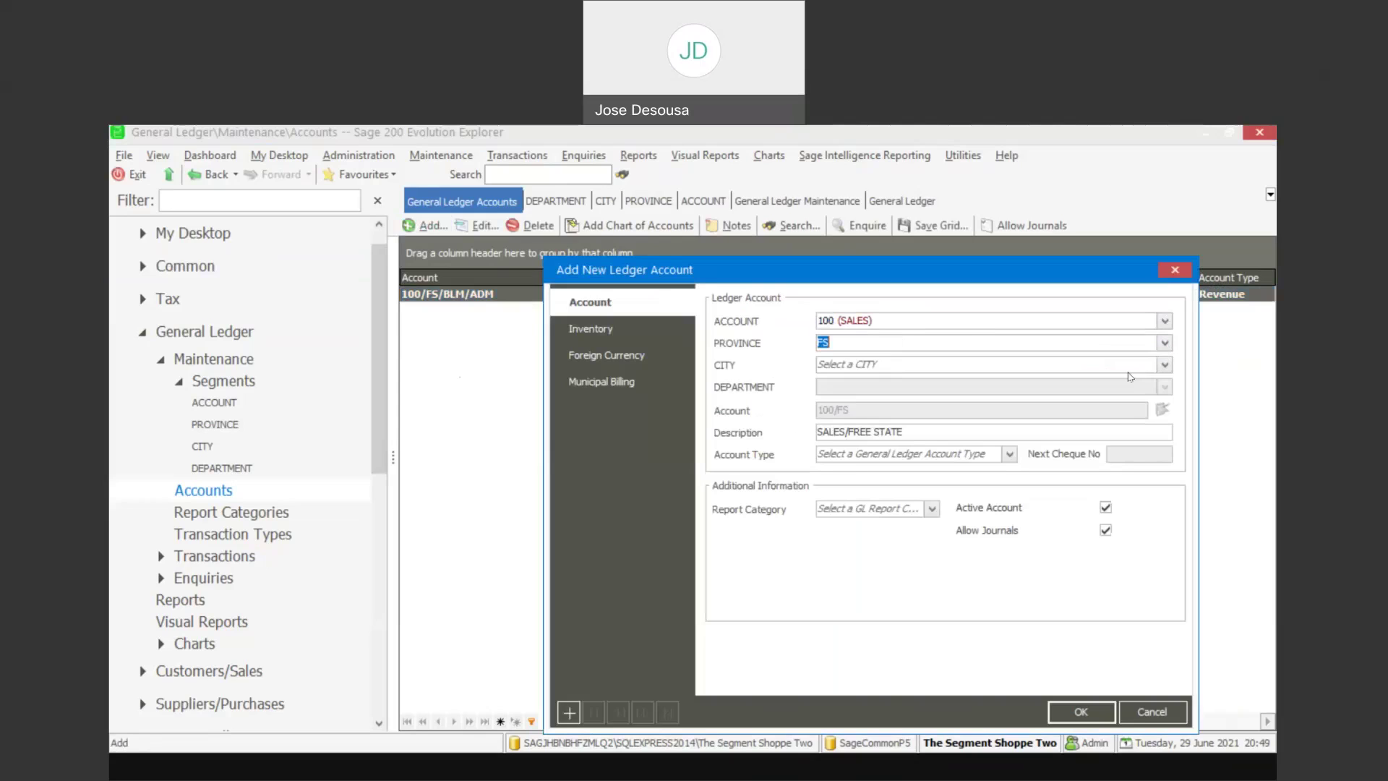
click(1165, 365)
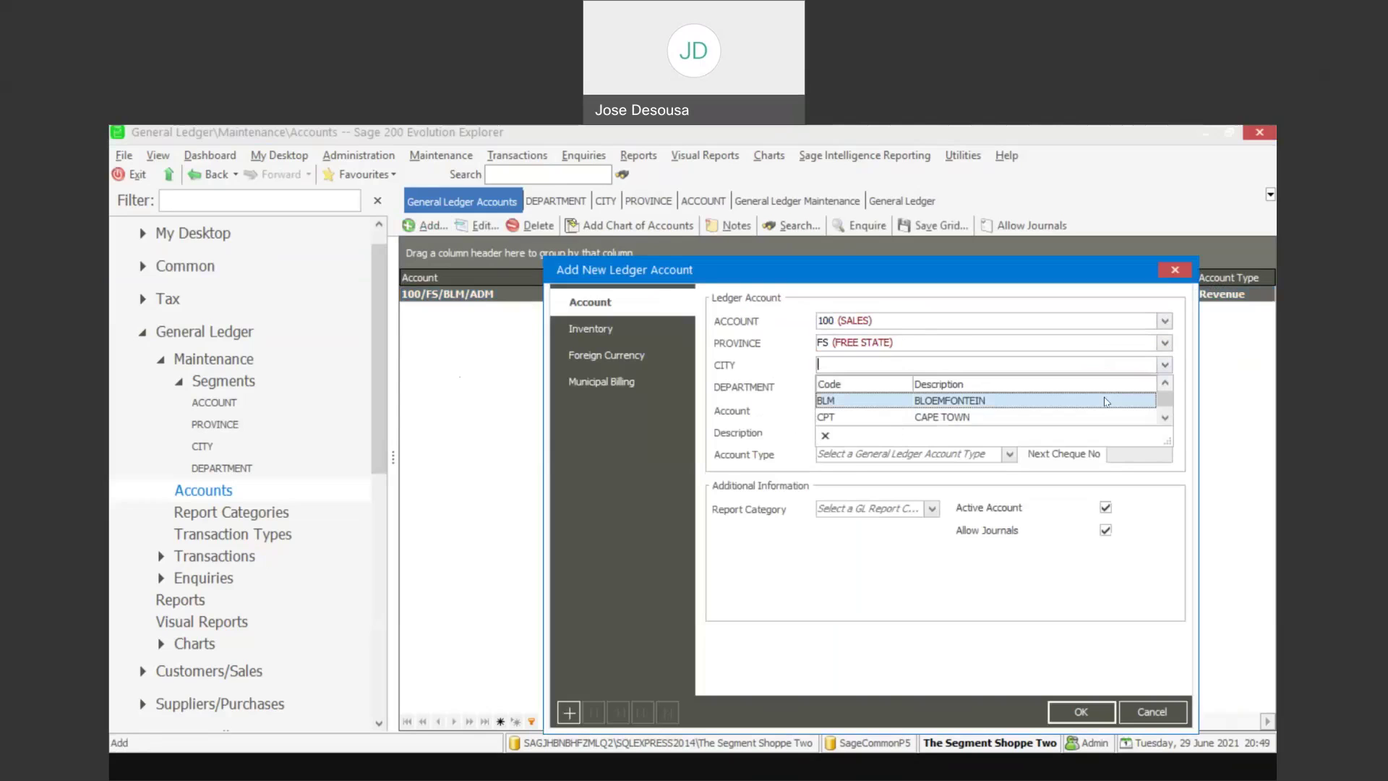
click(1165, 406)
click(1164, 387)
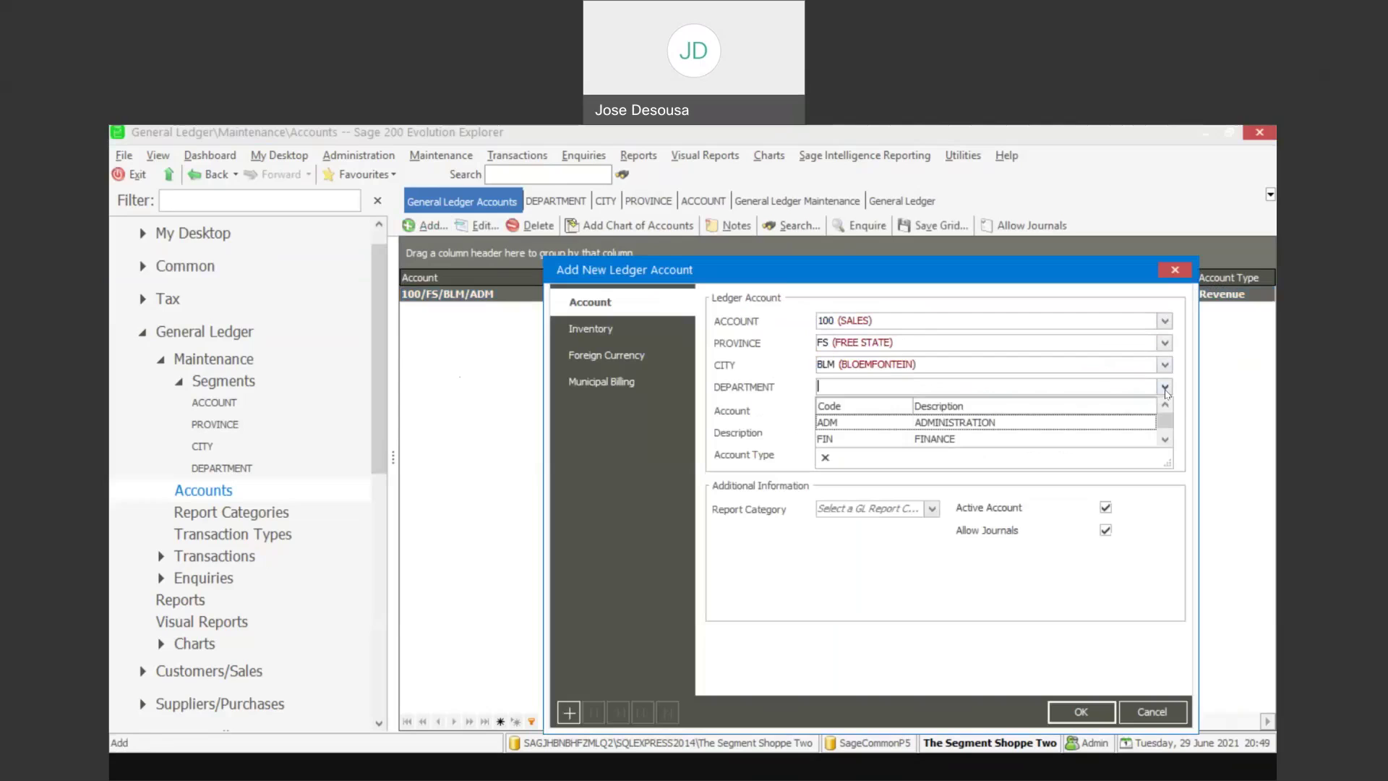
click(1009, 439)
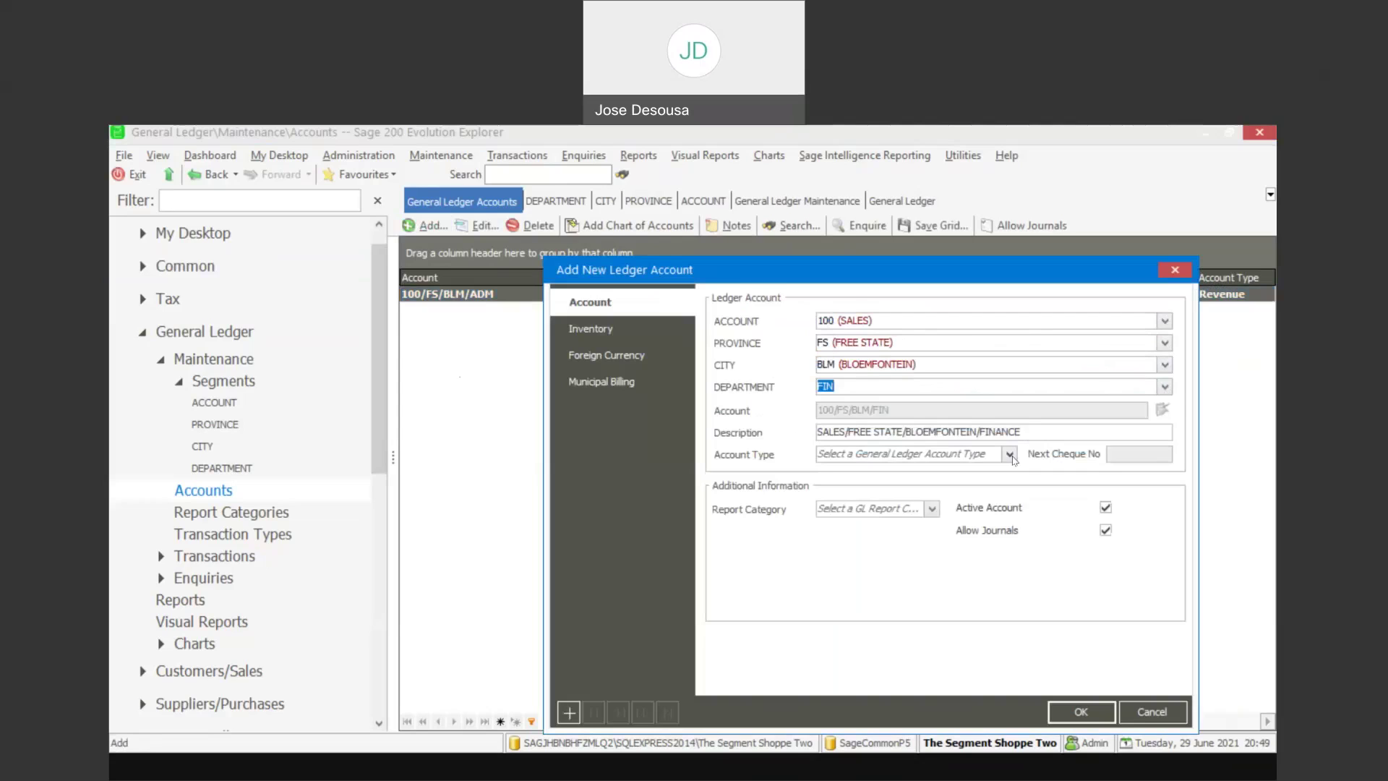
Set the account type of the new 100/FS/BLM/FIN account to Revenue and save it
click(1009, 454)
drag(1113, 514, 1120, 614)
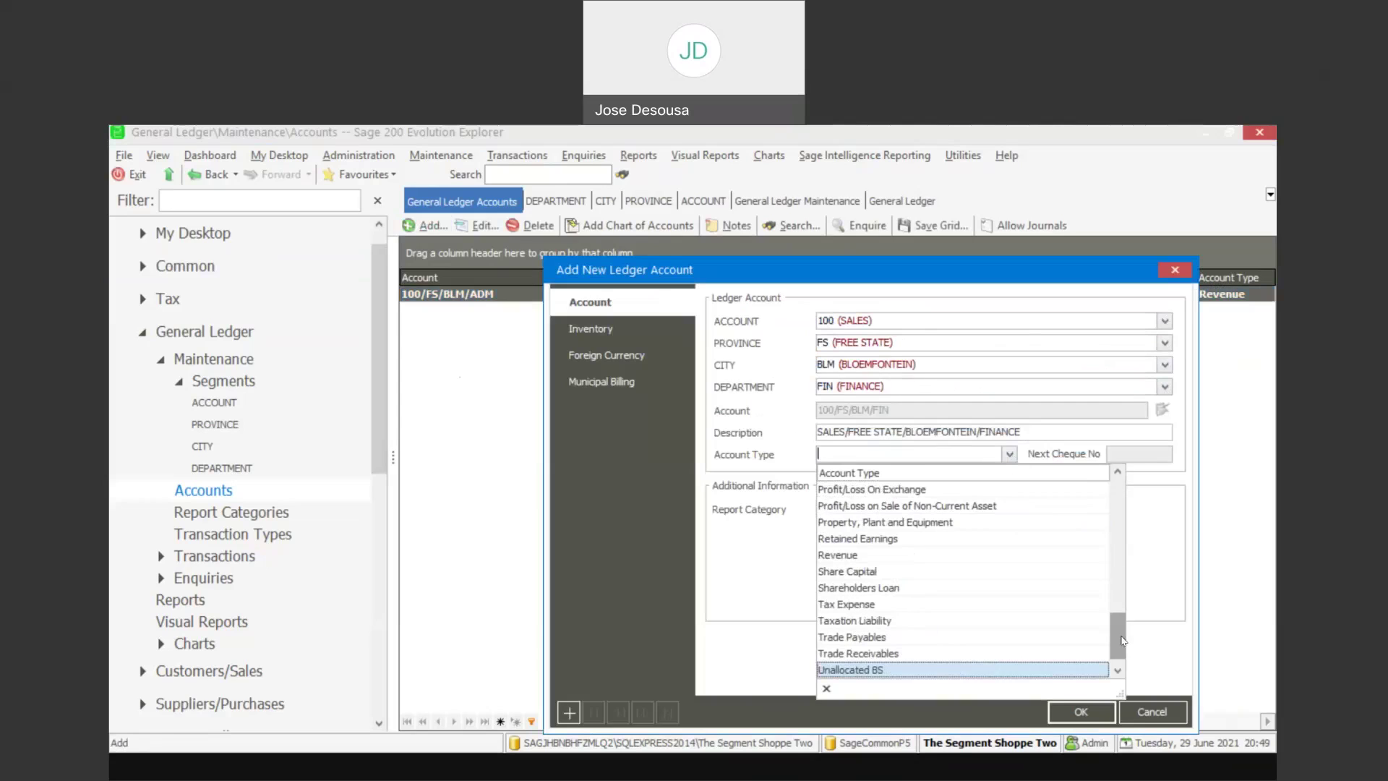
click(933, 561)
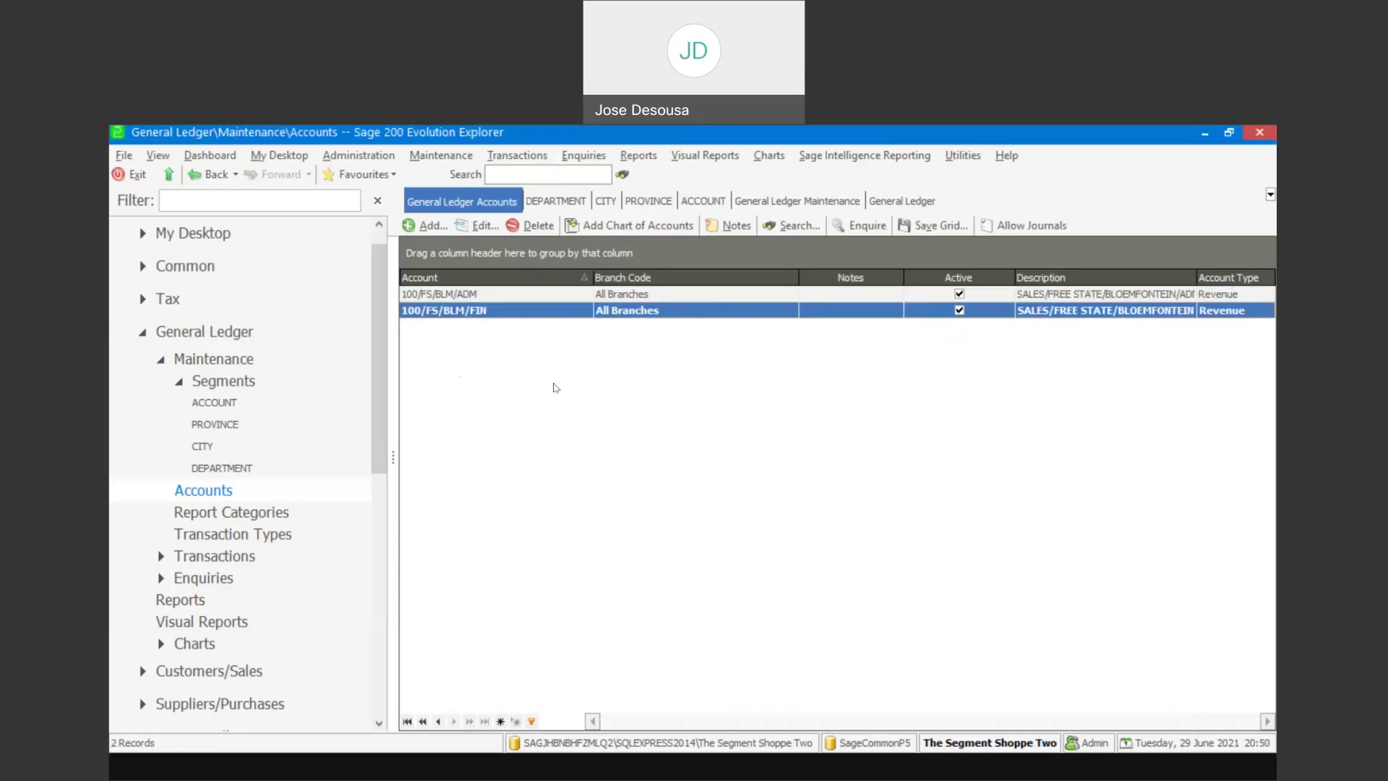
Start a new chart of accounts for the ACCOUNT segment with 100 (SALES) as the source
click(623, 225)
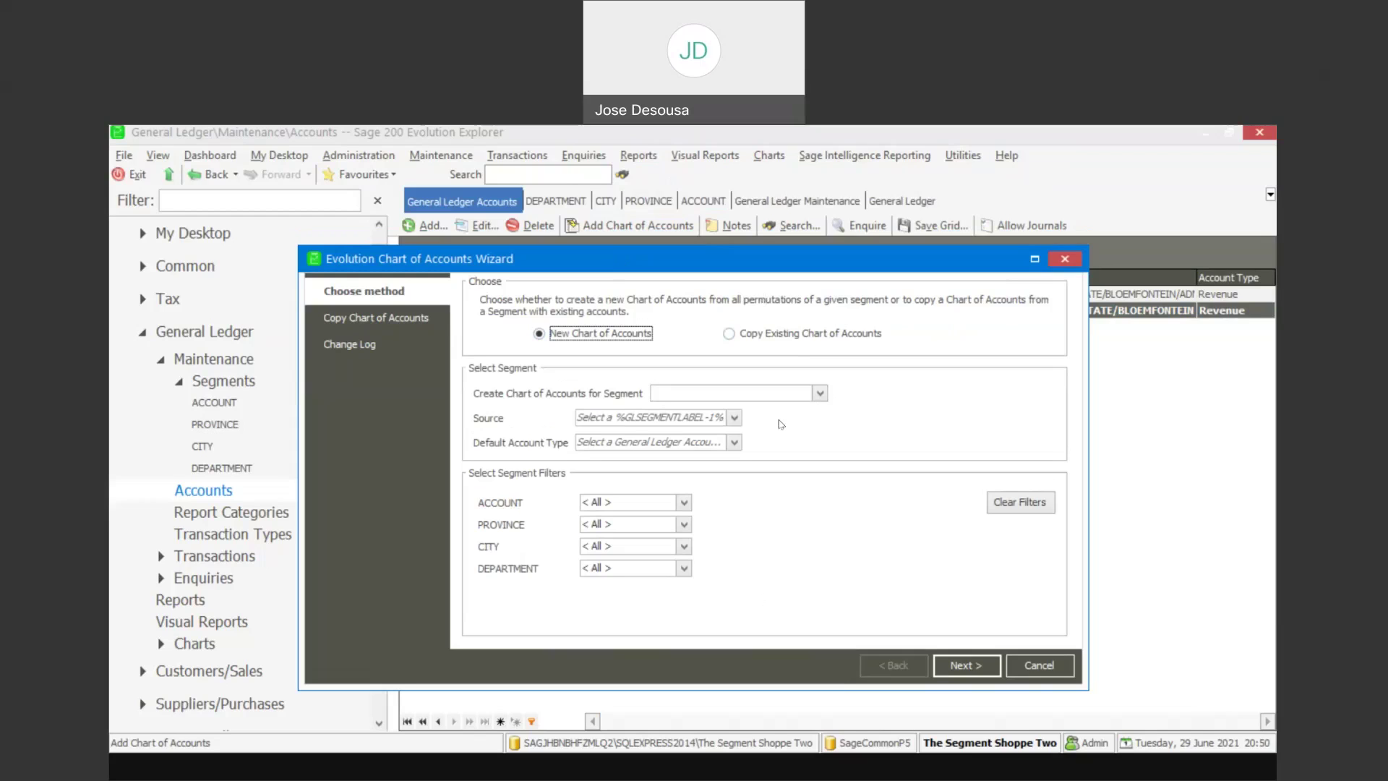
click(821, 398)
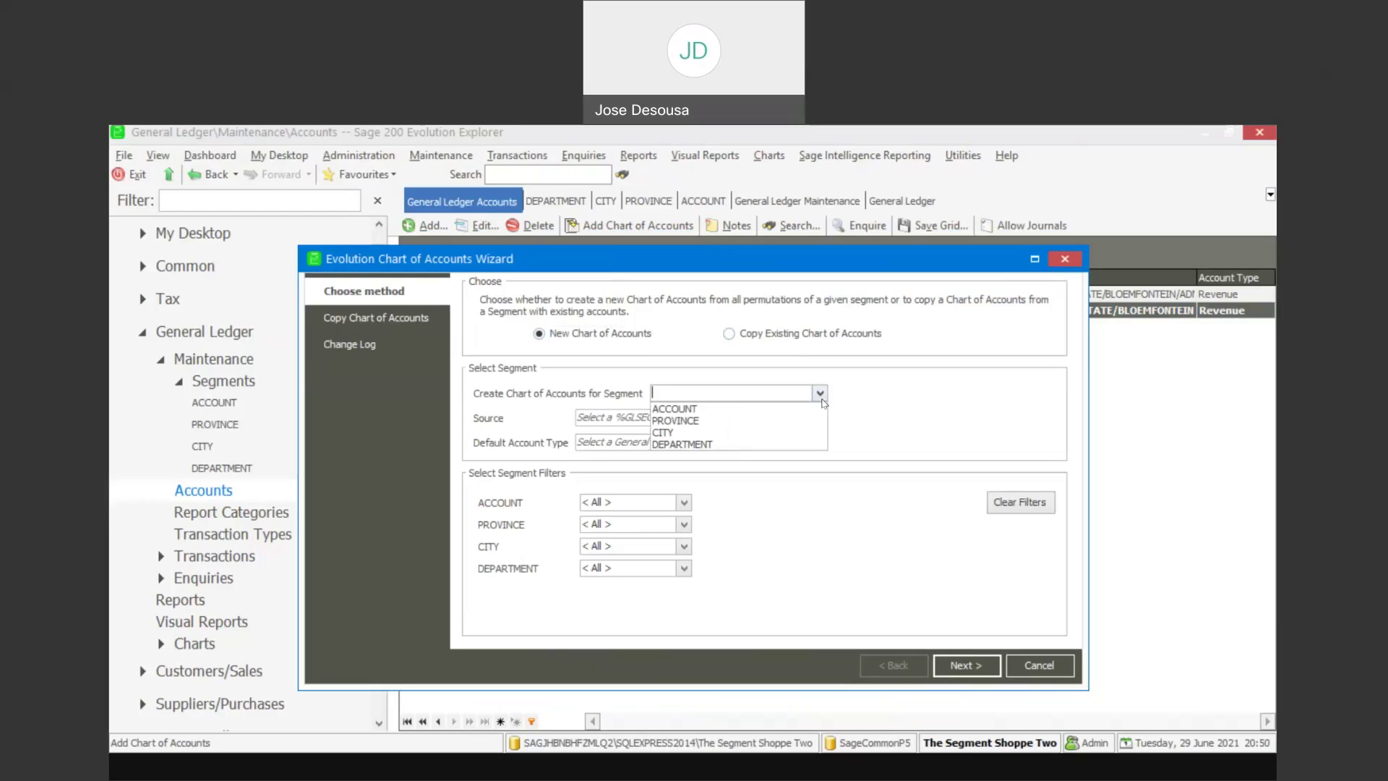
click(738, 409)
click(735, 417)
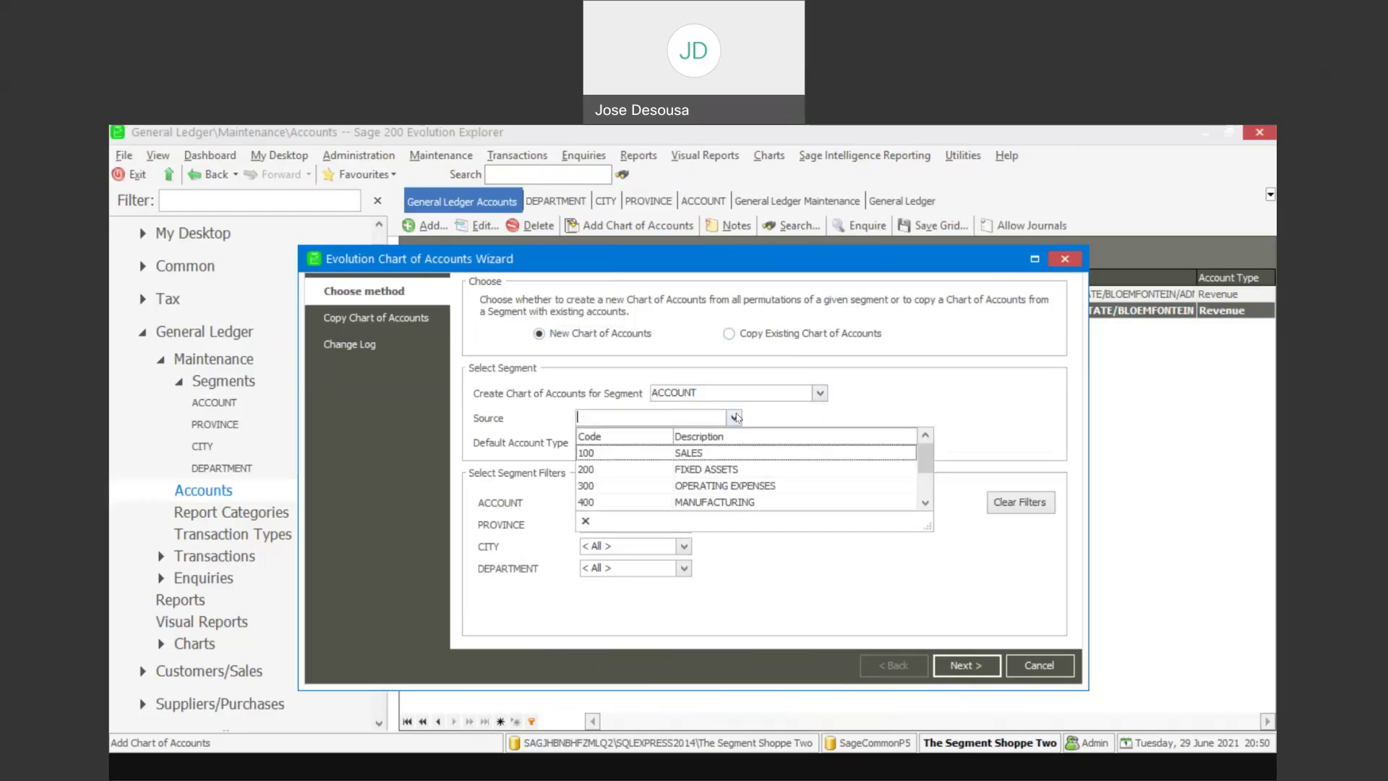
click(695, 451)
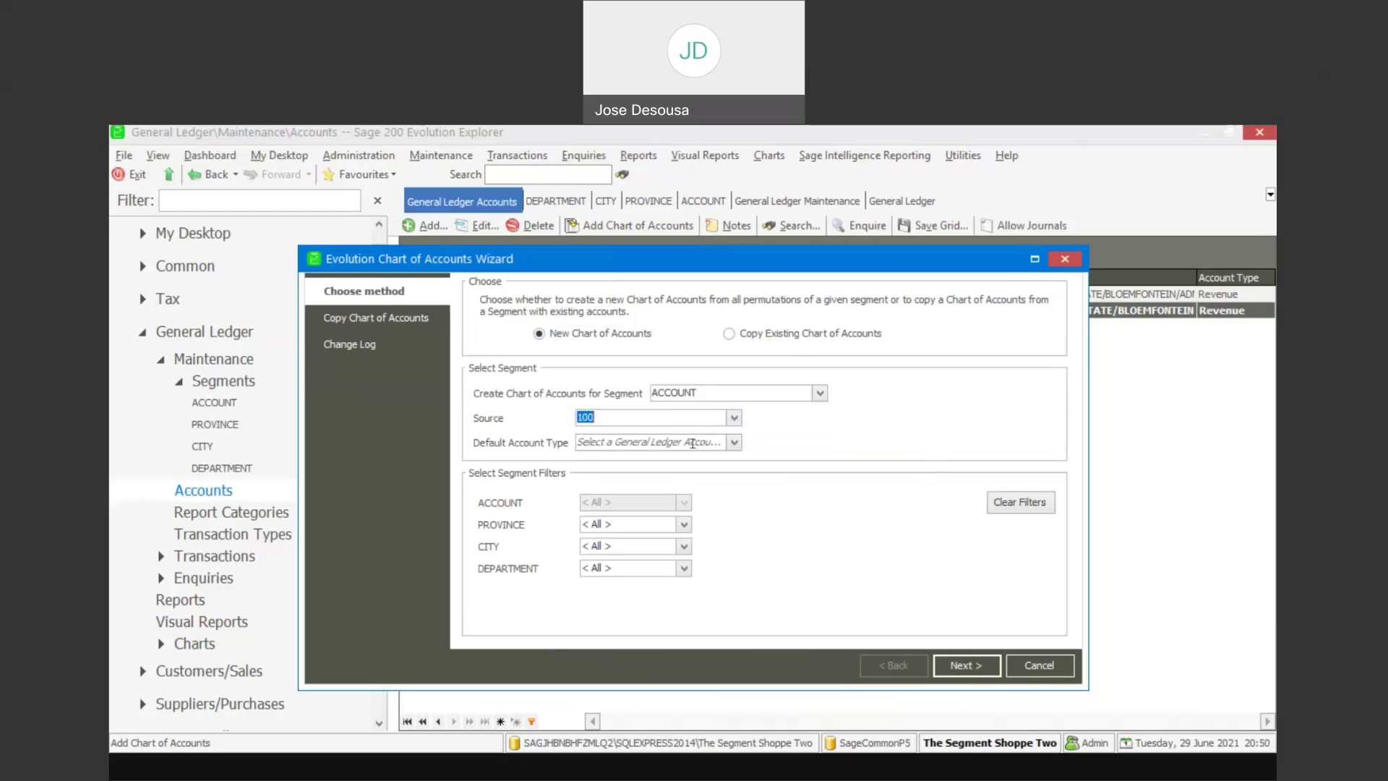
Set the default account type to Revenue, clear the segment filters and generate the list of proposed accounts
click(733, 443)
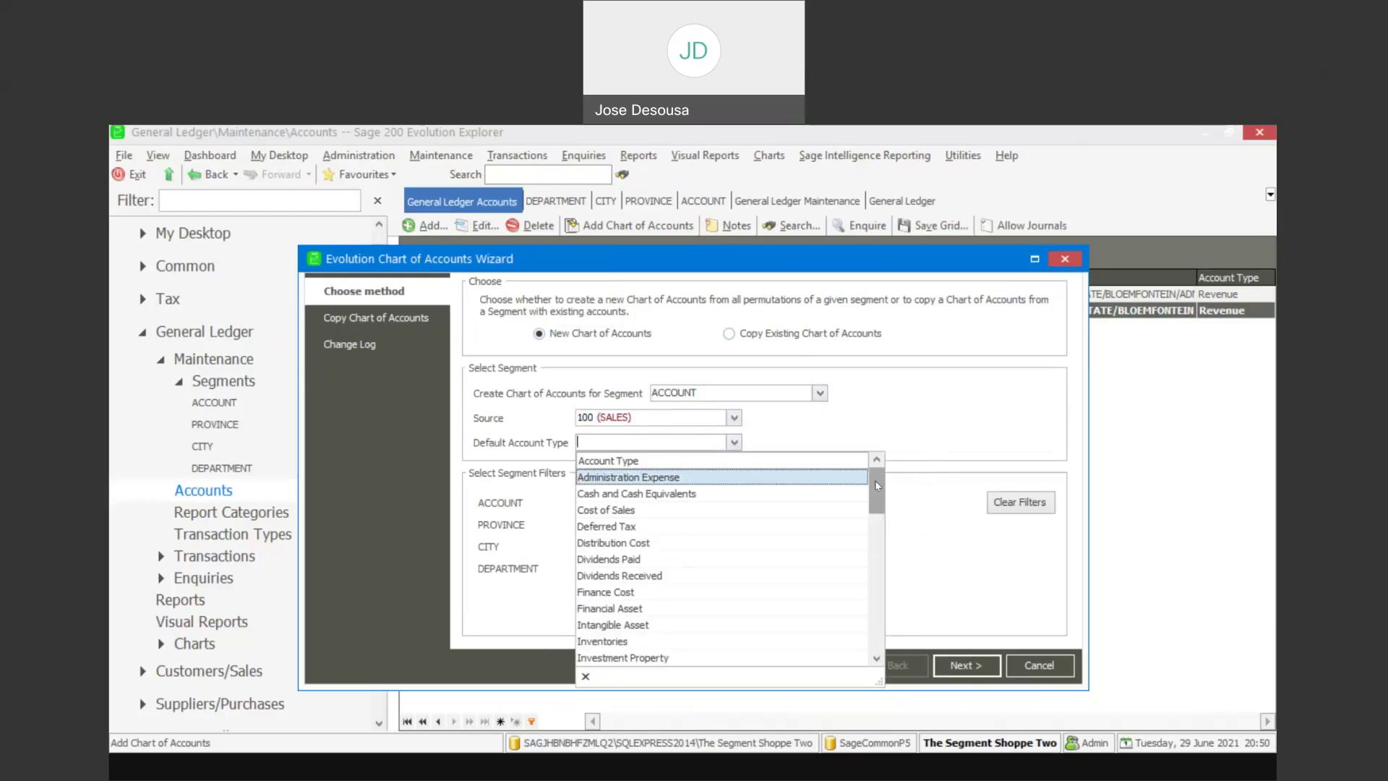
click(875, 528)
click(874, 560)
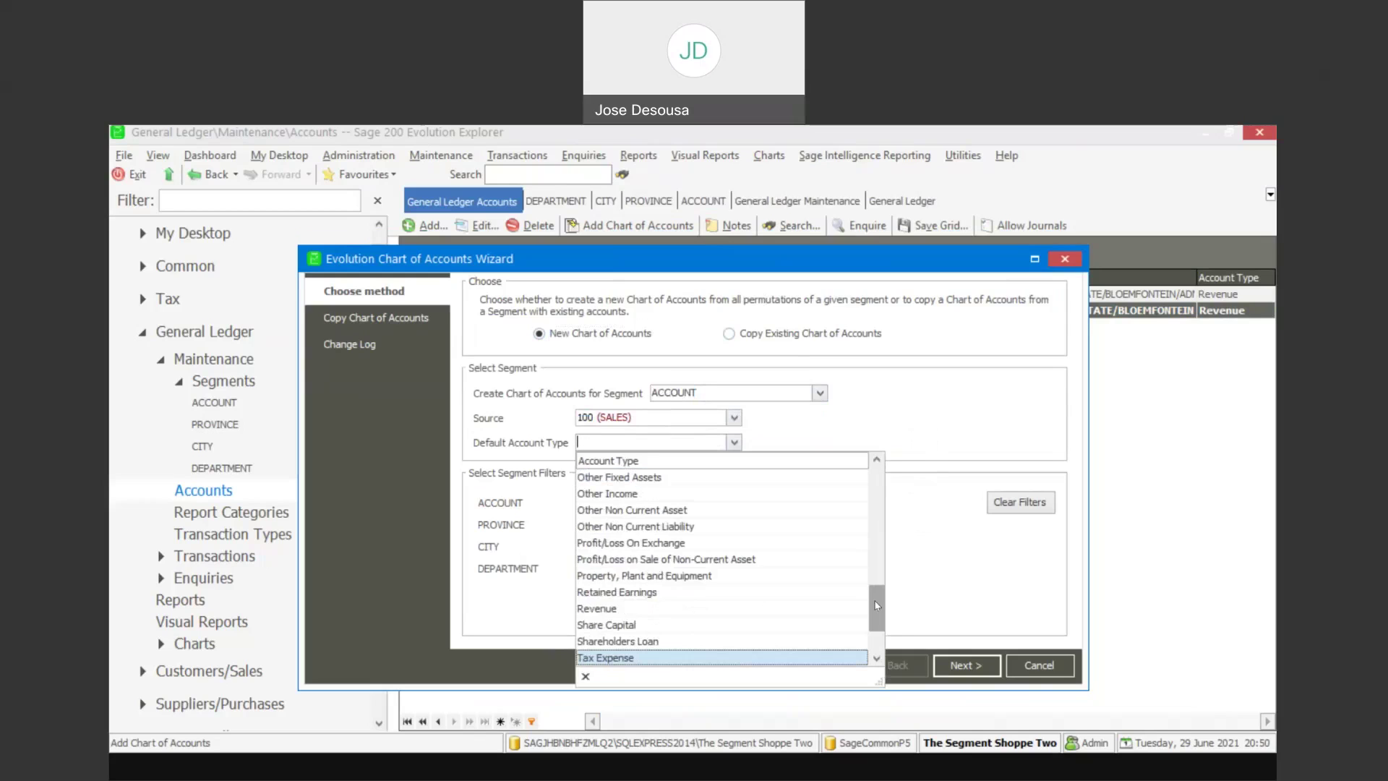
click(745, 608)
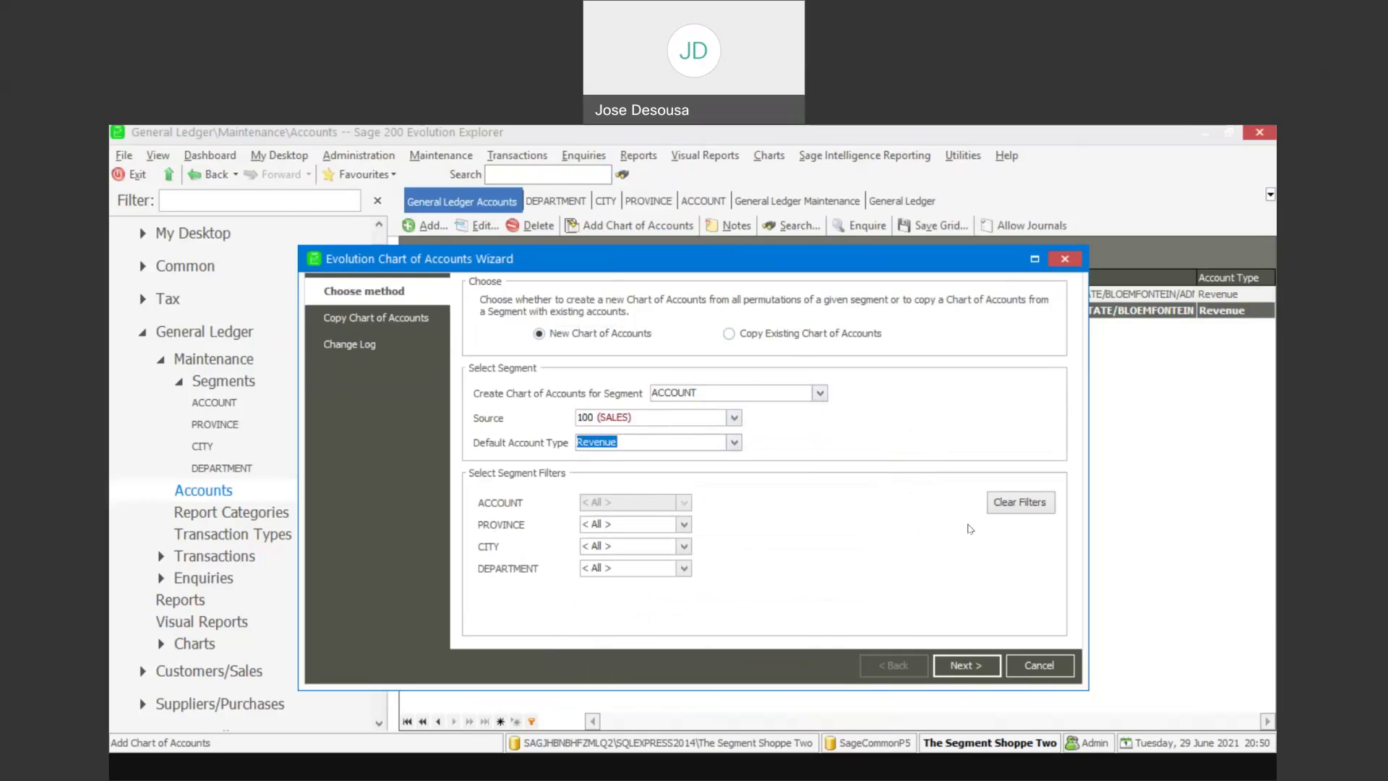
click(1010, 512)
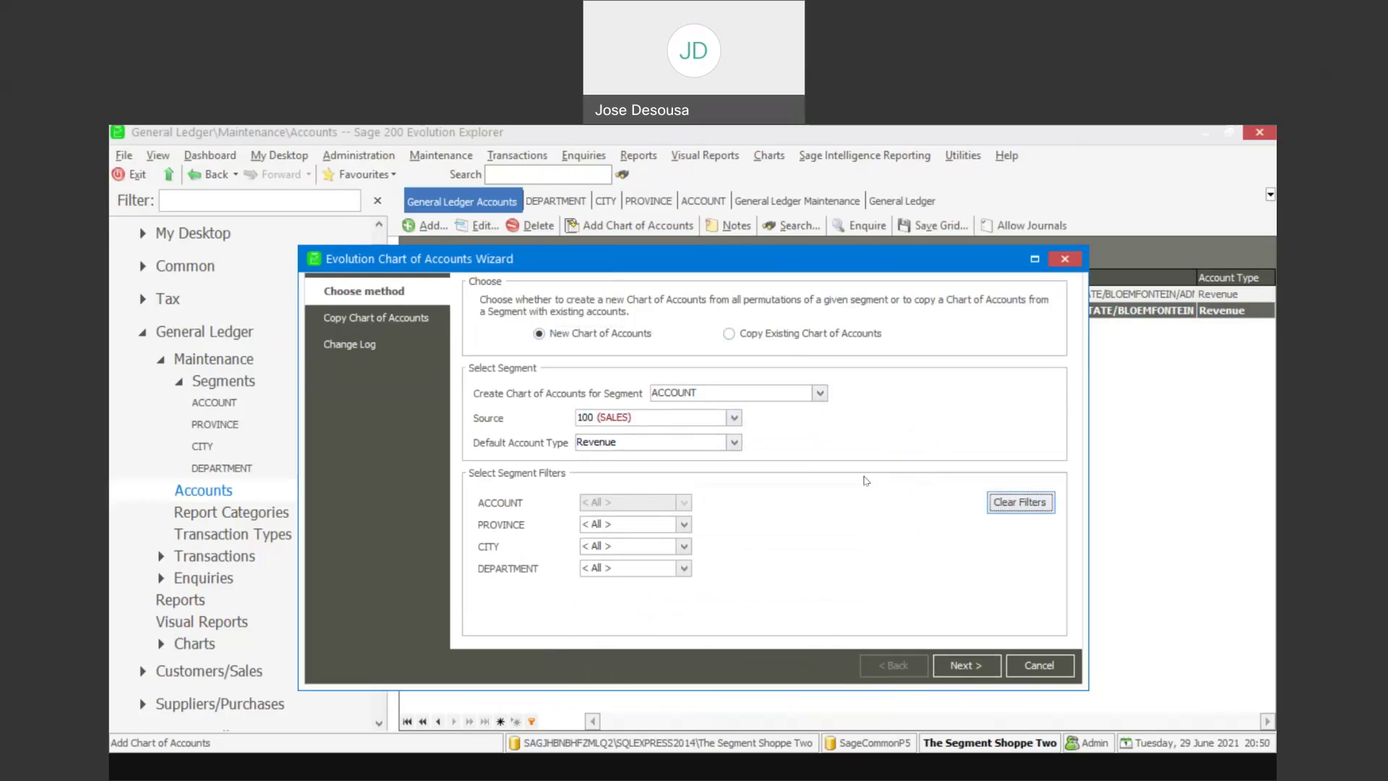
click(980, 677)
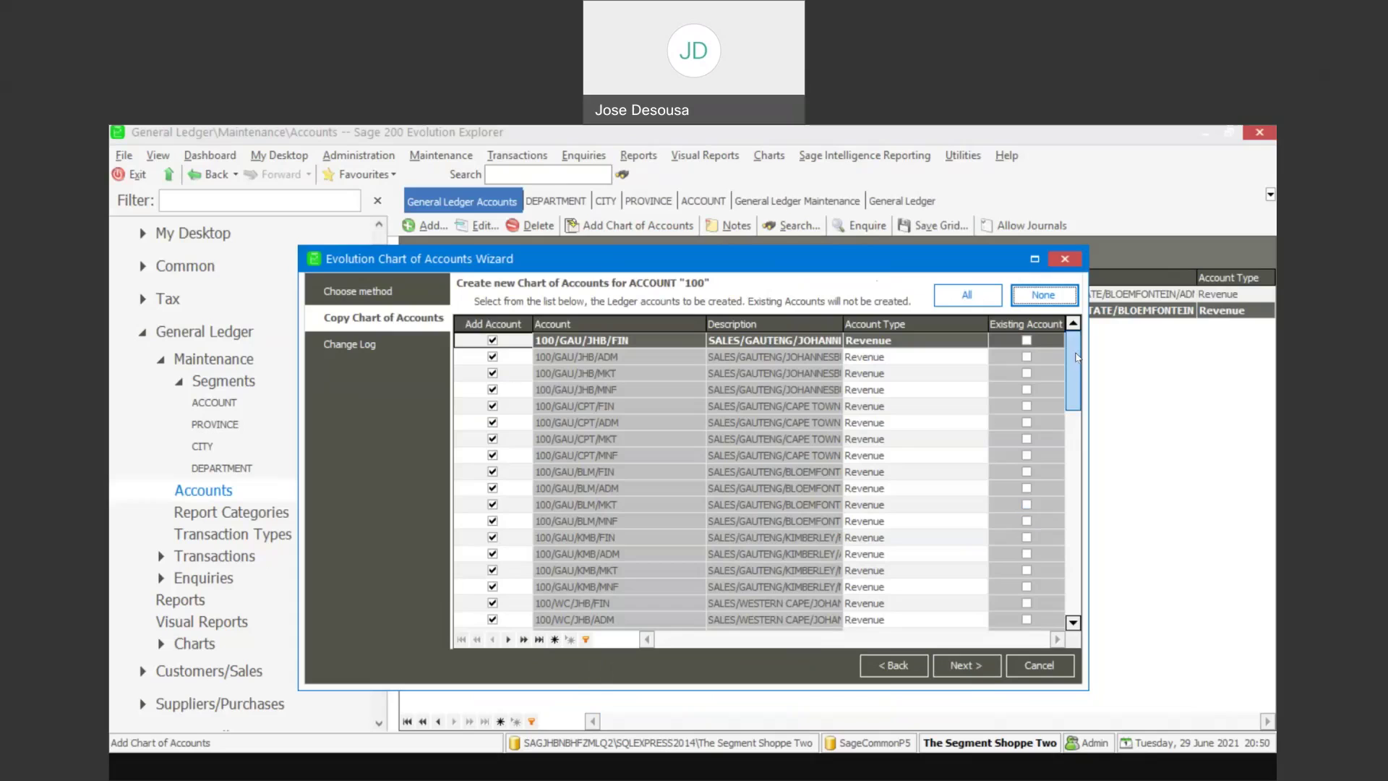
Review the proposed segment combinations for account 100 and check which ones are flagged as existing accounts
mouse_move(1072, 369)
mouse_down()
mouse_move(1069, 578)
mouse_move(1074, 342)
mouse_up()
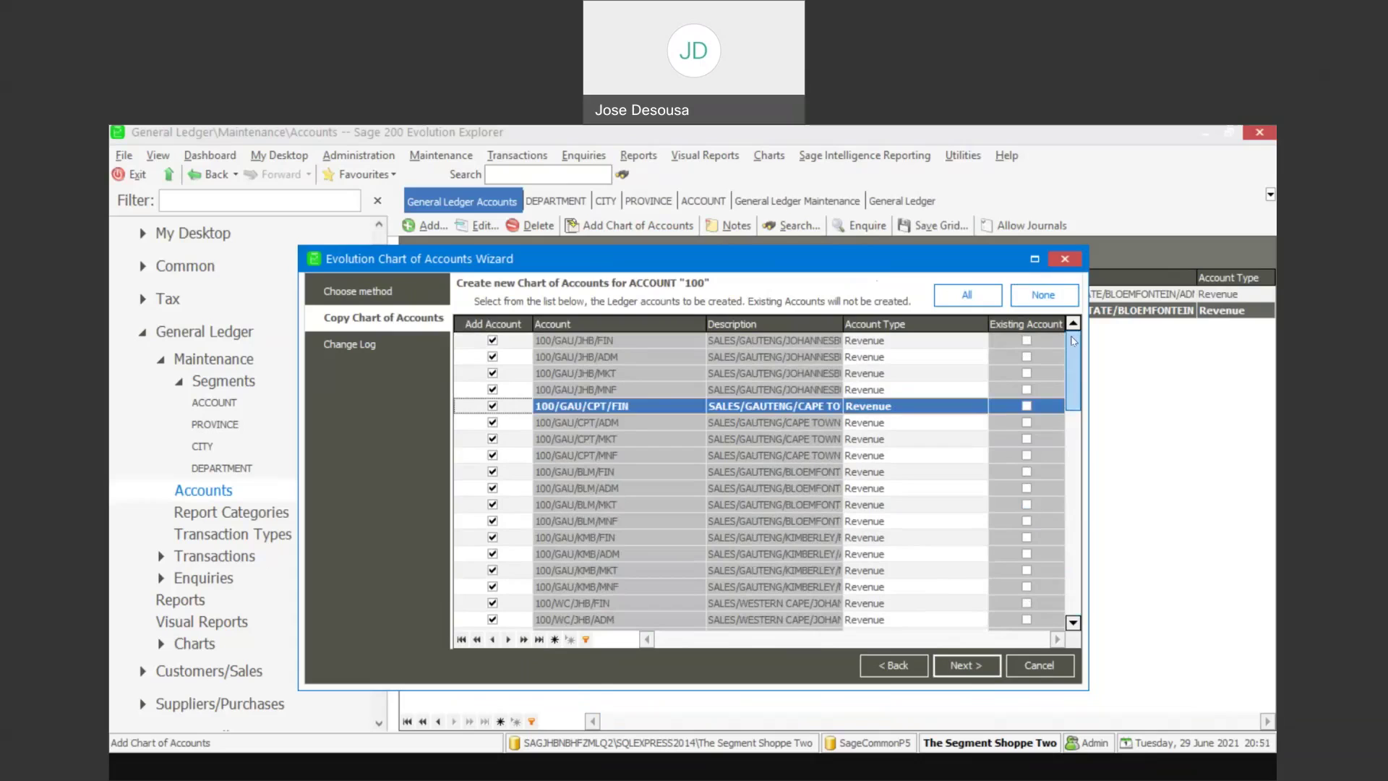
click(1073, 623)
click(1073, 623)
click(1074, 622)
click(1073, 622)
click(1073, 622)
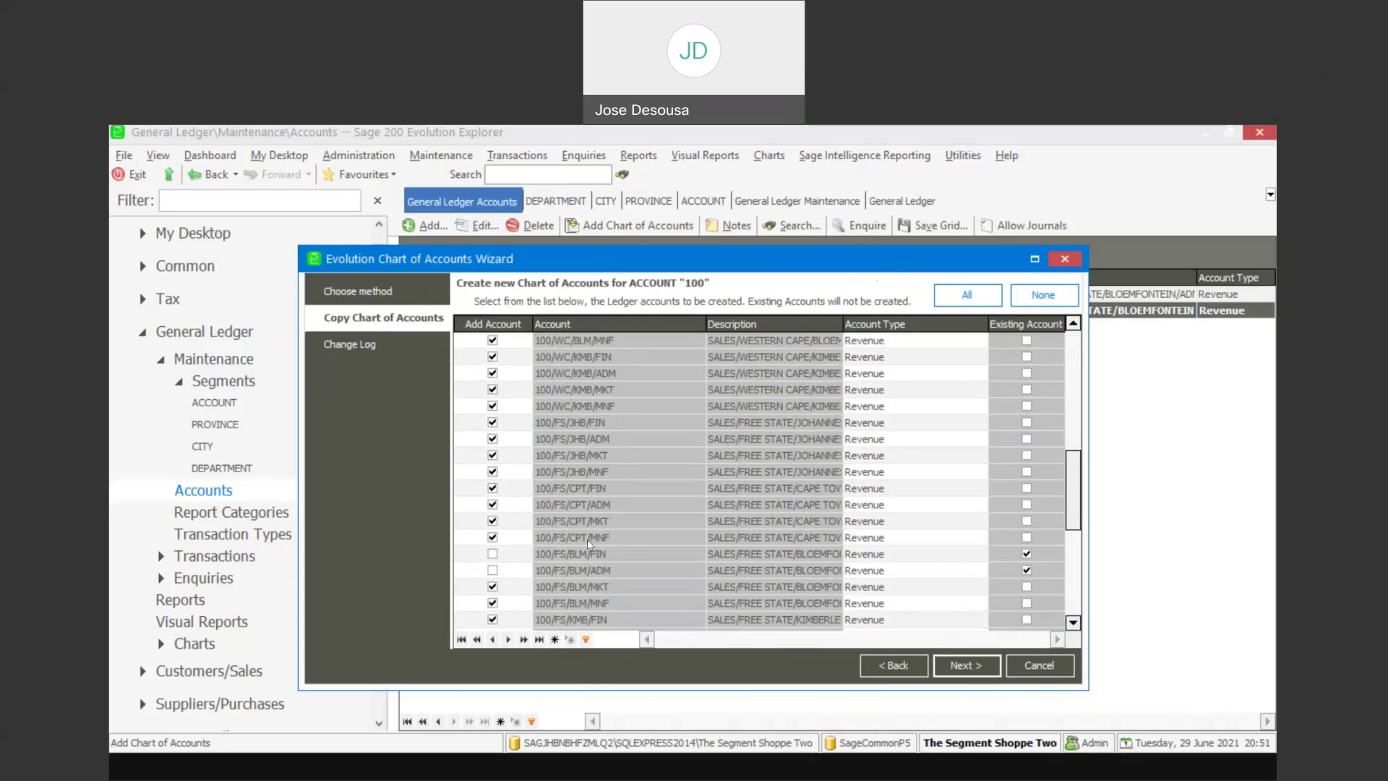
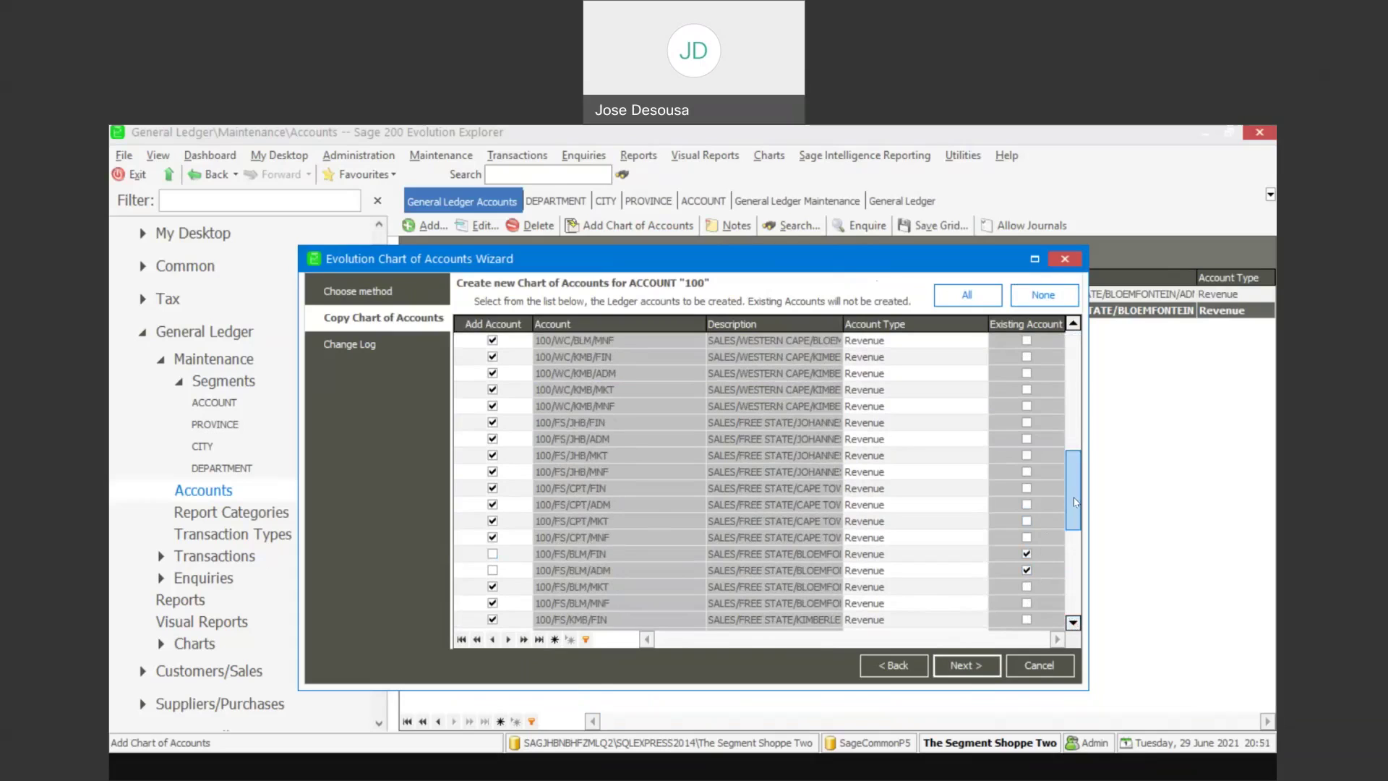
drag(1074, 501, 1069, 372)
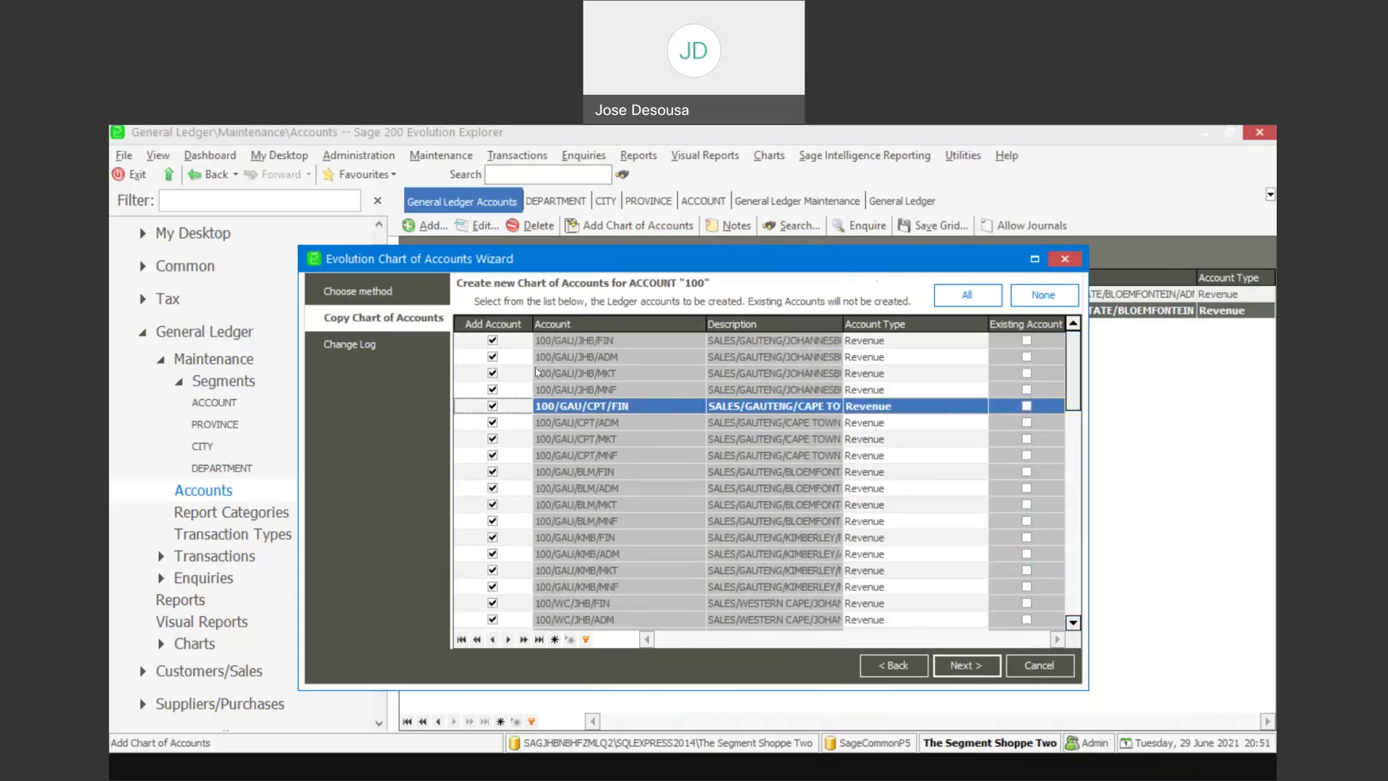
Try excluding and re-including the first Gauteng Johannesburg accounts in the list of accounts to create
click(493, 341)
click(493, 340)
click(493, 357)
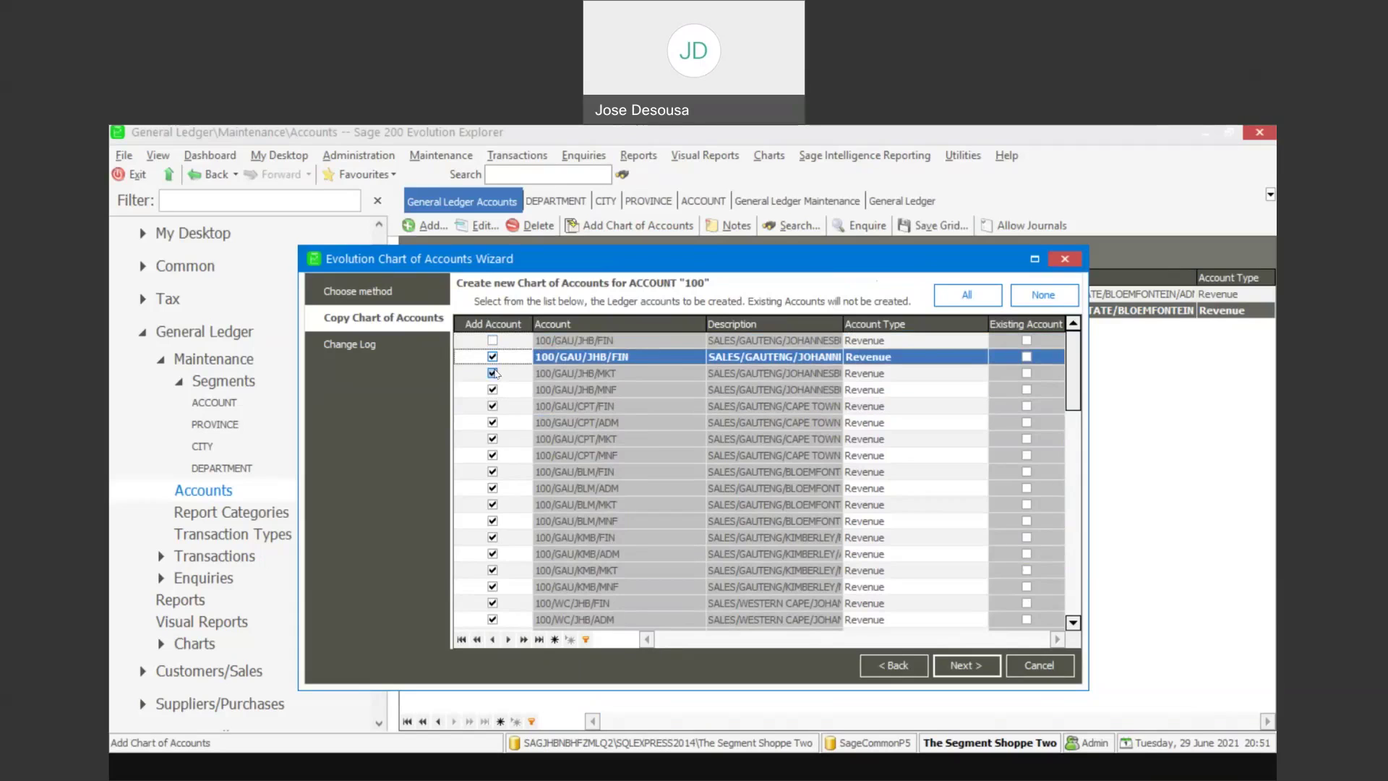
click(493, 373)
click(493, 357)
click(493, 341)
click(493, 340)
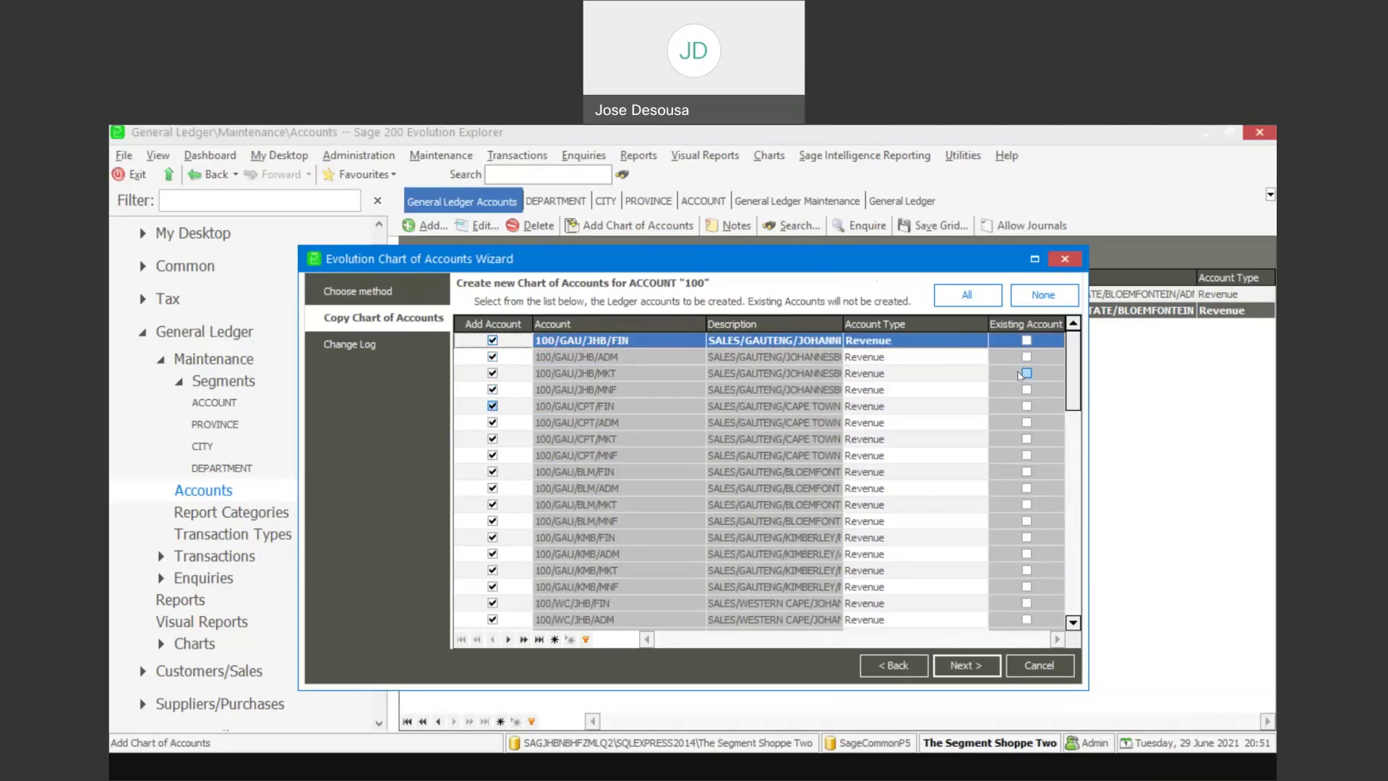
Create all the proposed SALES accounts, finish the wizard after checking the change log, and look through the ledger account list
mouse_move(1080, 360)
mouse_down()
mouse_move(1077, 487)
mouse_move(1076, 370)
mouse_up()
click(952, 662)
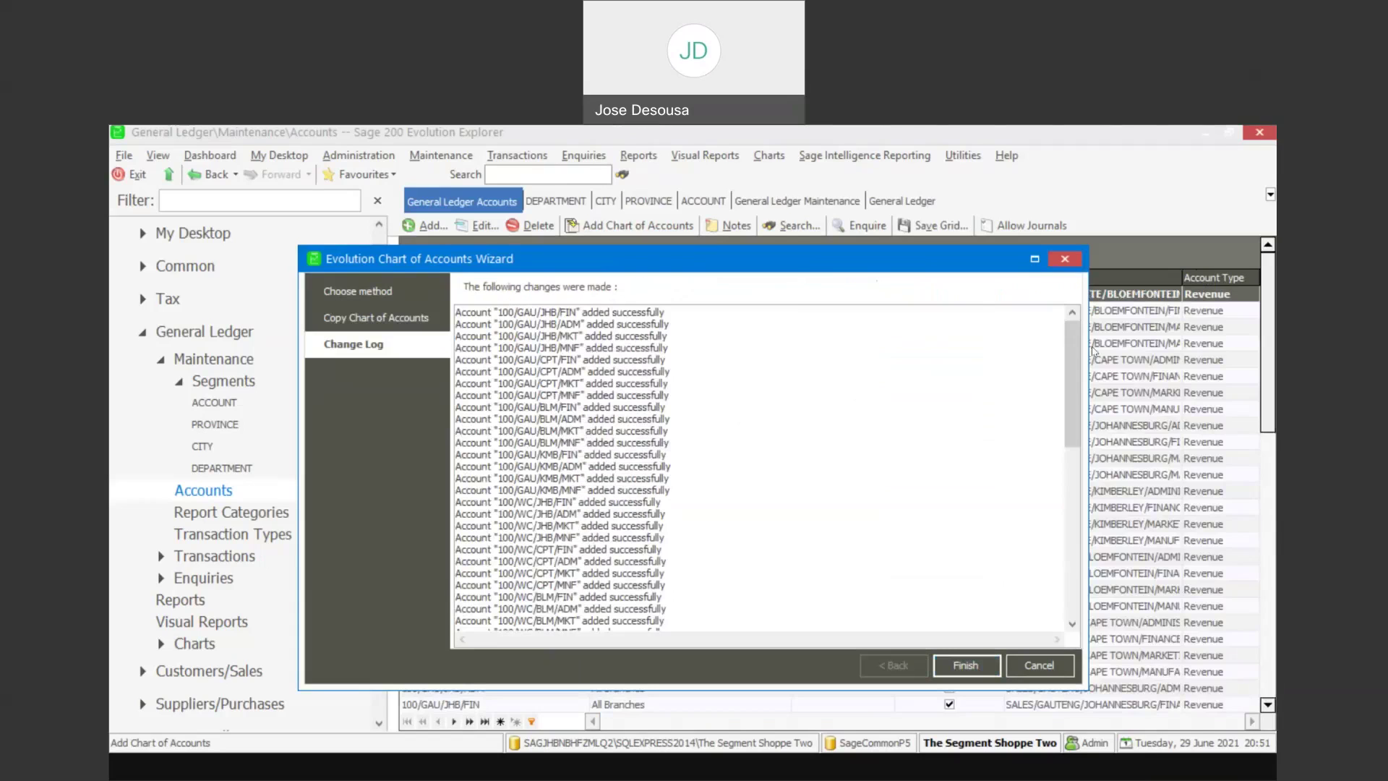
drag(1073, 347, 1076, 513)
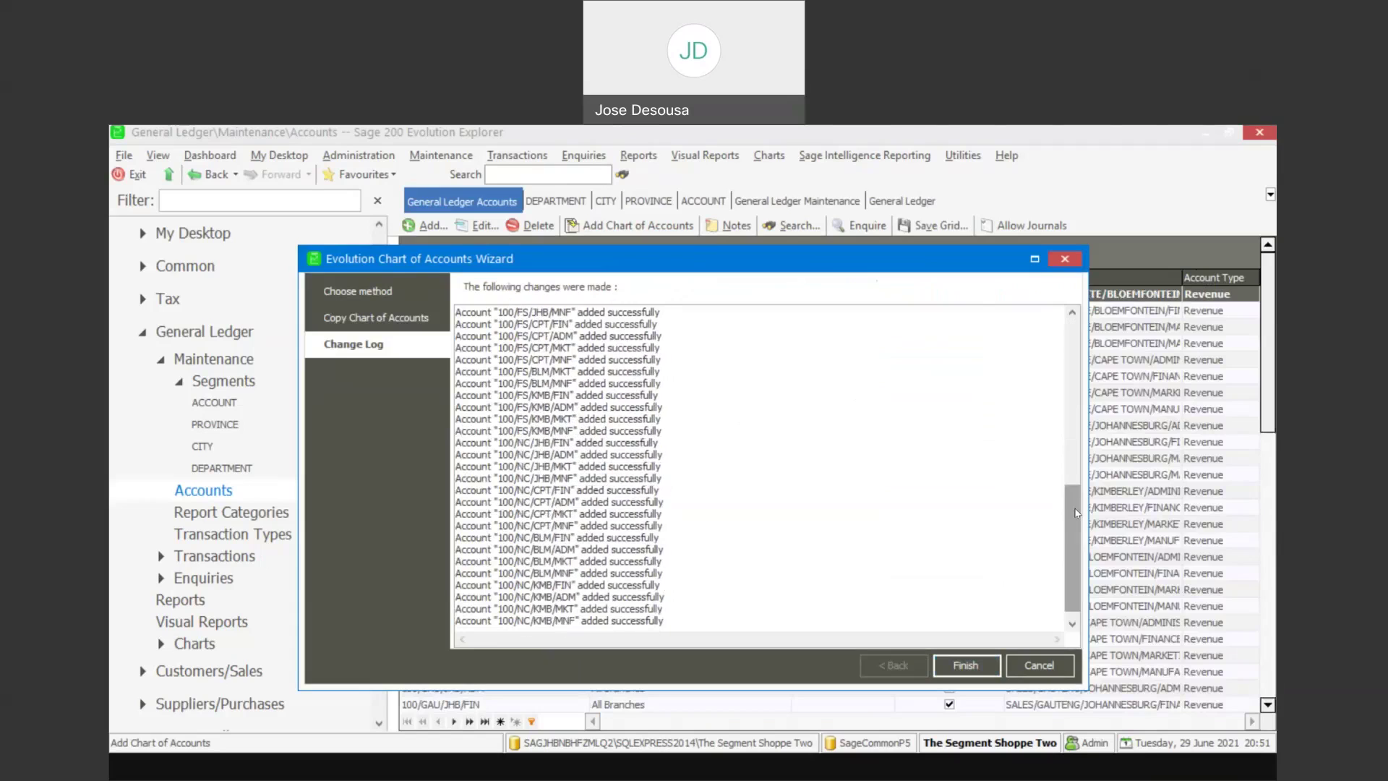
click(960, 657)
drag(1269, 390, 1272, 658)
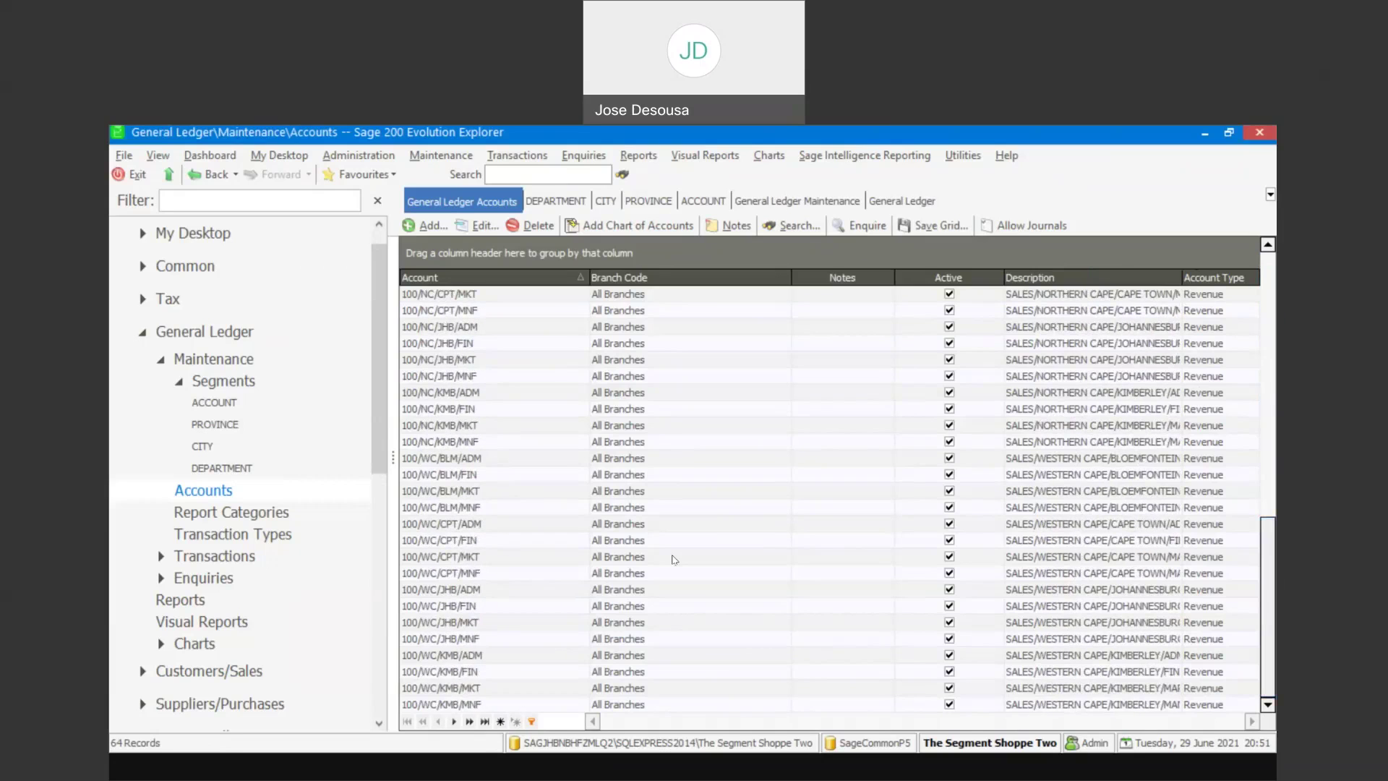
drag(1273, 506, 1269, 242)
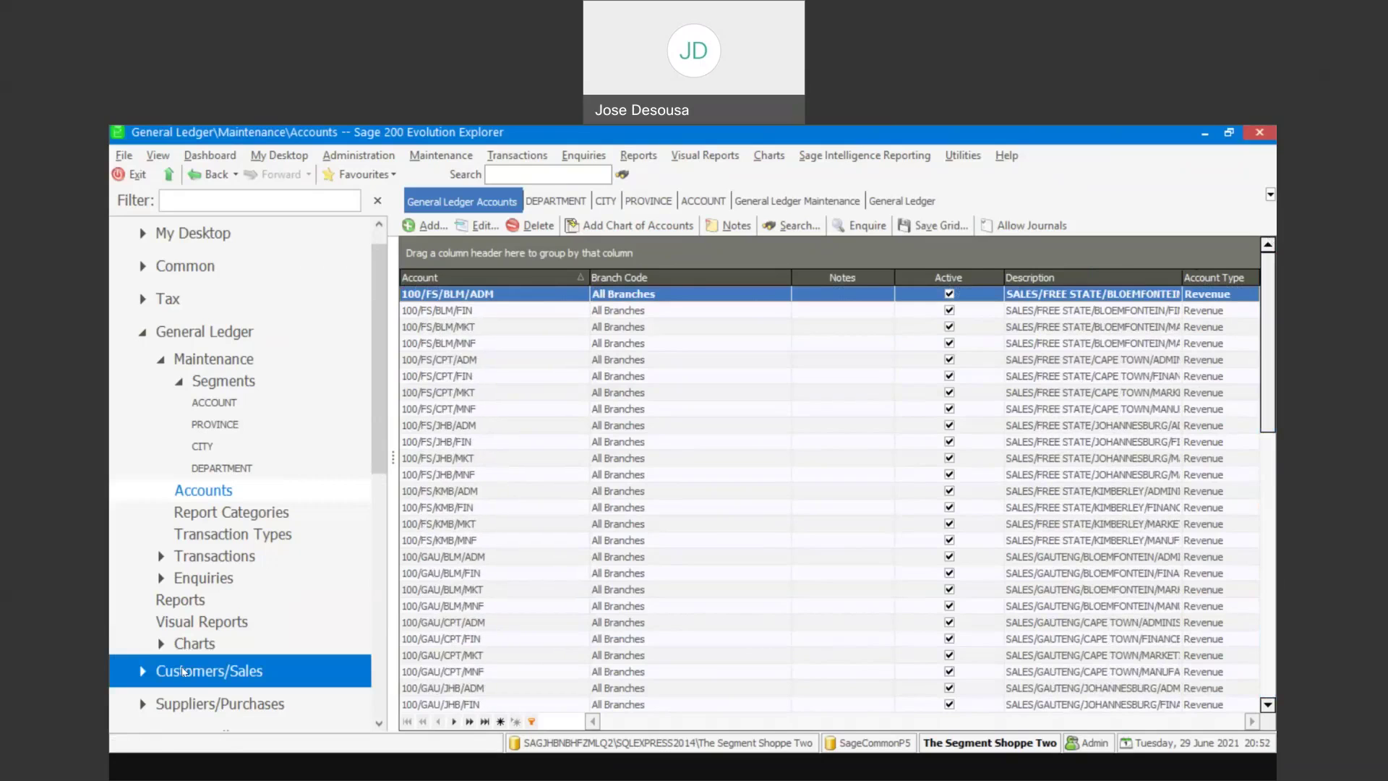
Start another new chart of accounts for the ACCOUNT segment with source 200 (FIXED ASSETS) and default account type Property, Plant and Equipment
click(643, 227)
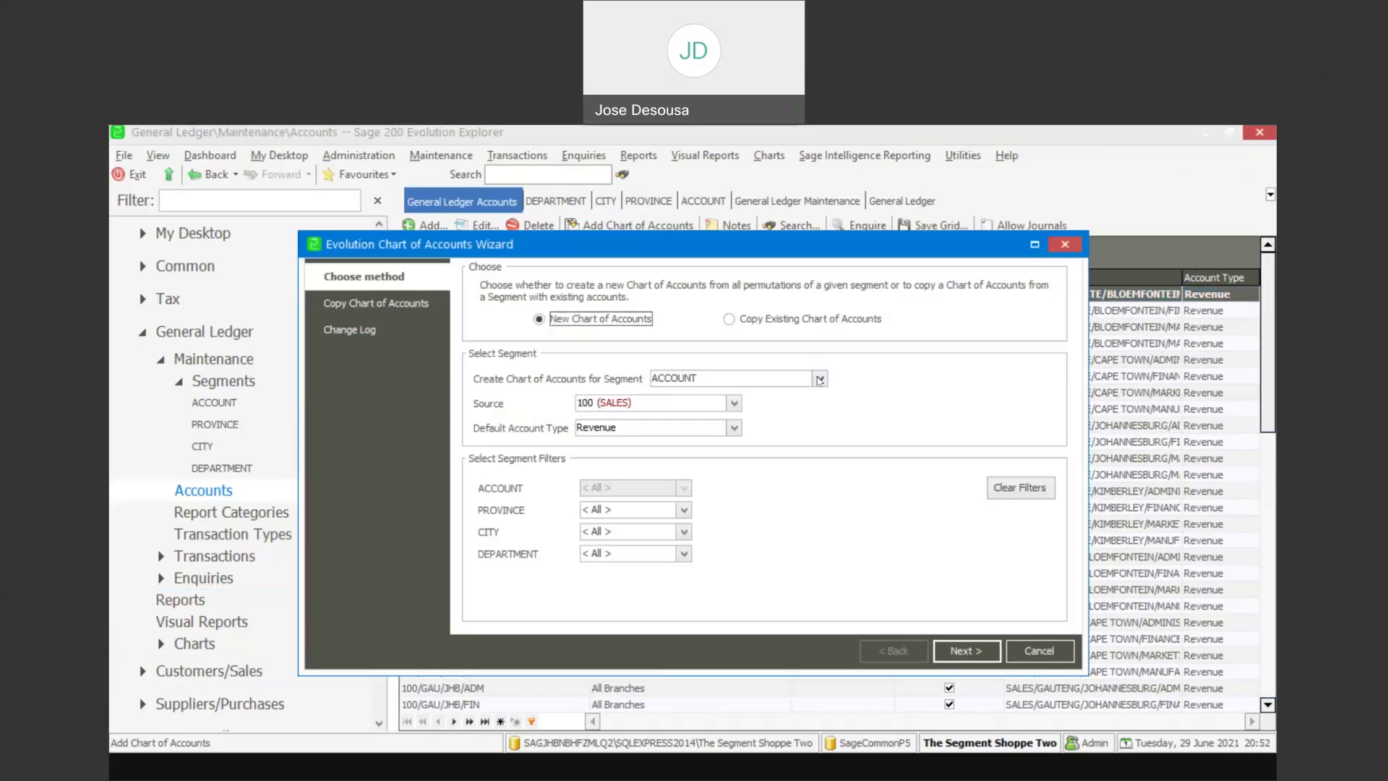
click(820, 379)
click(672, 391)
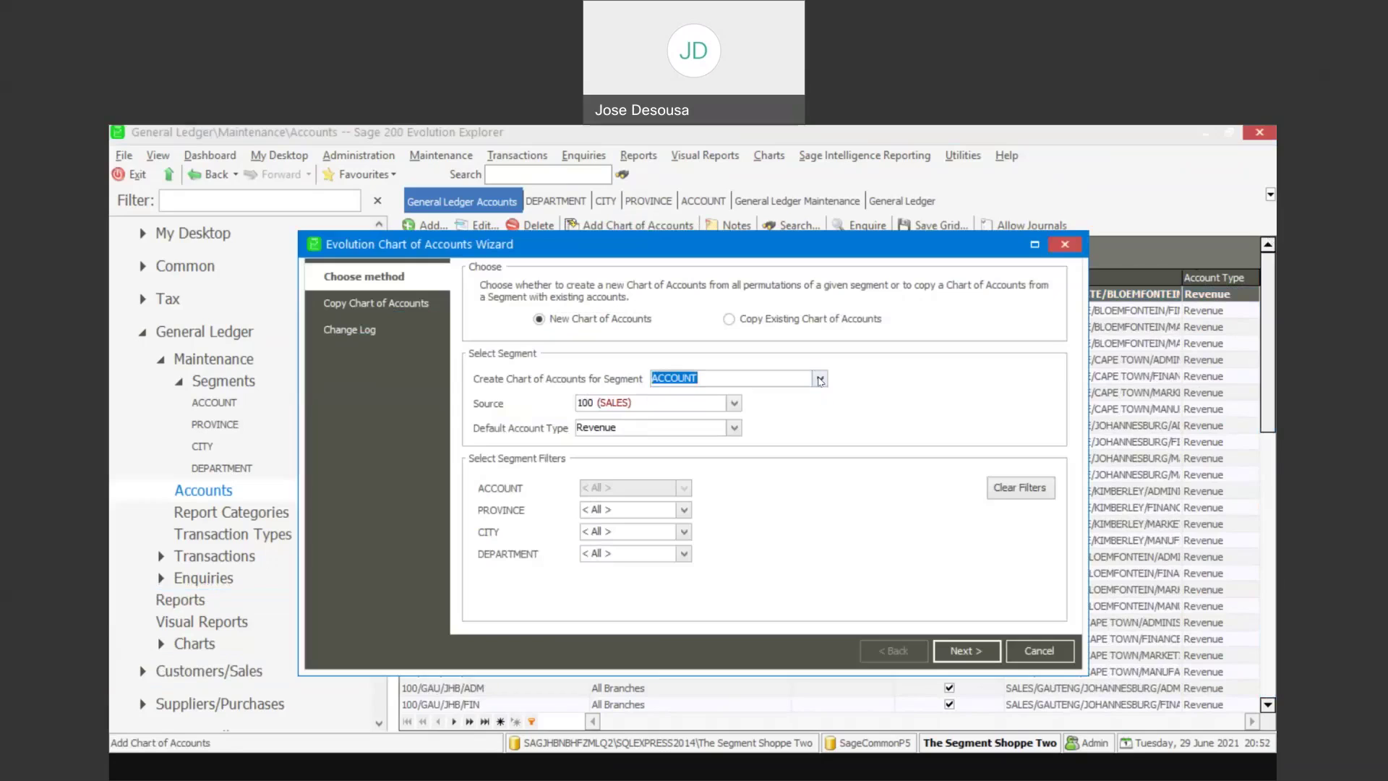
click(735, 403)
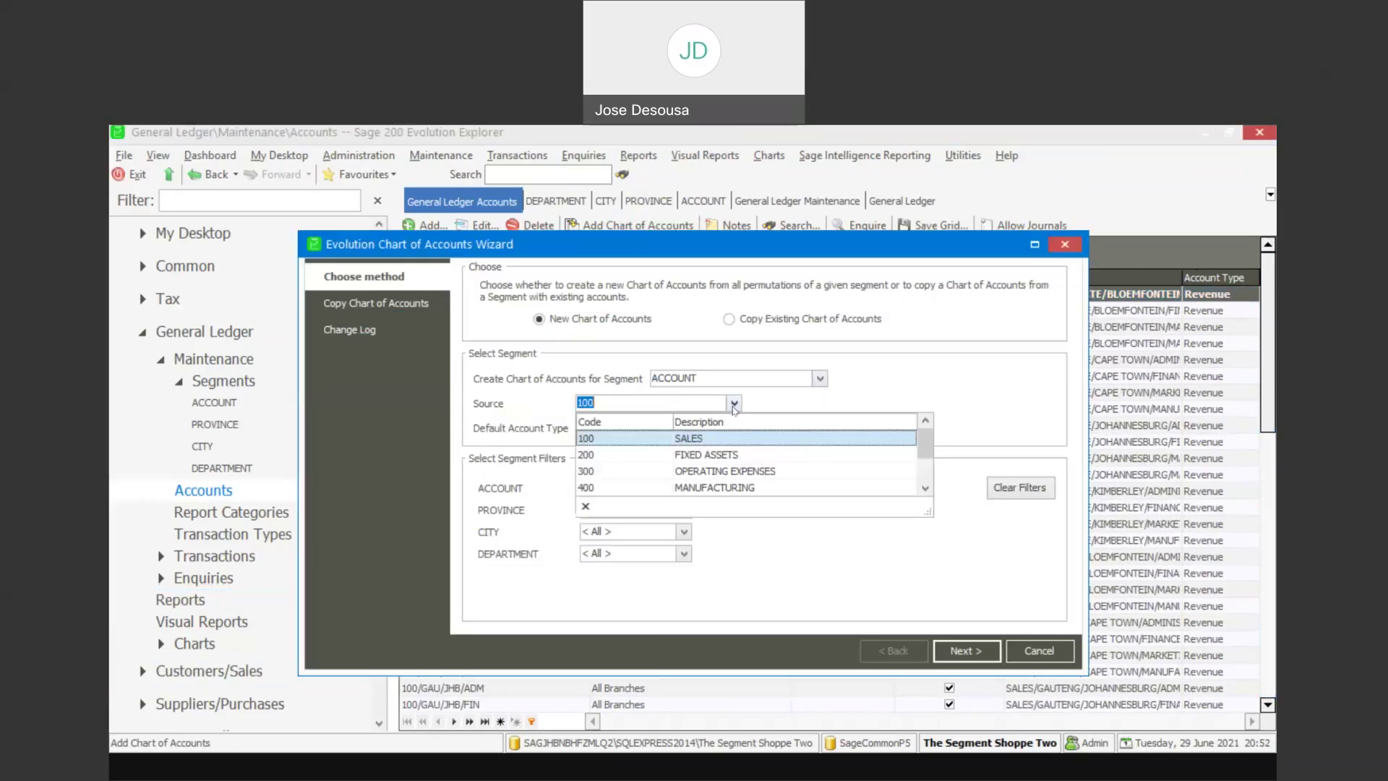
click(695, 455)
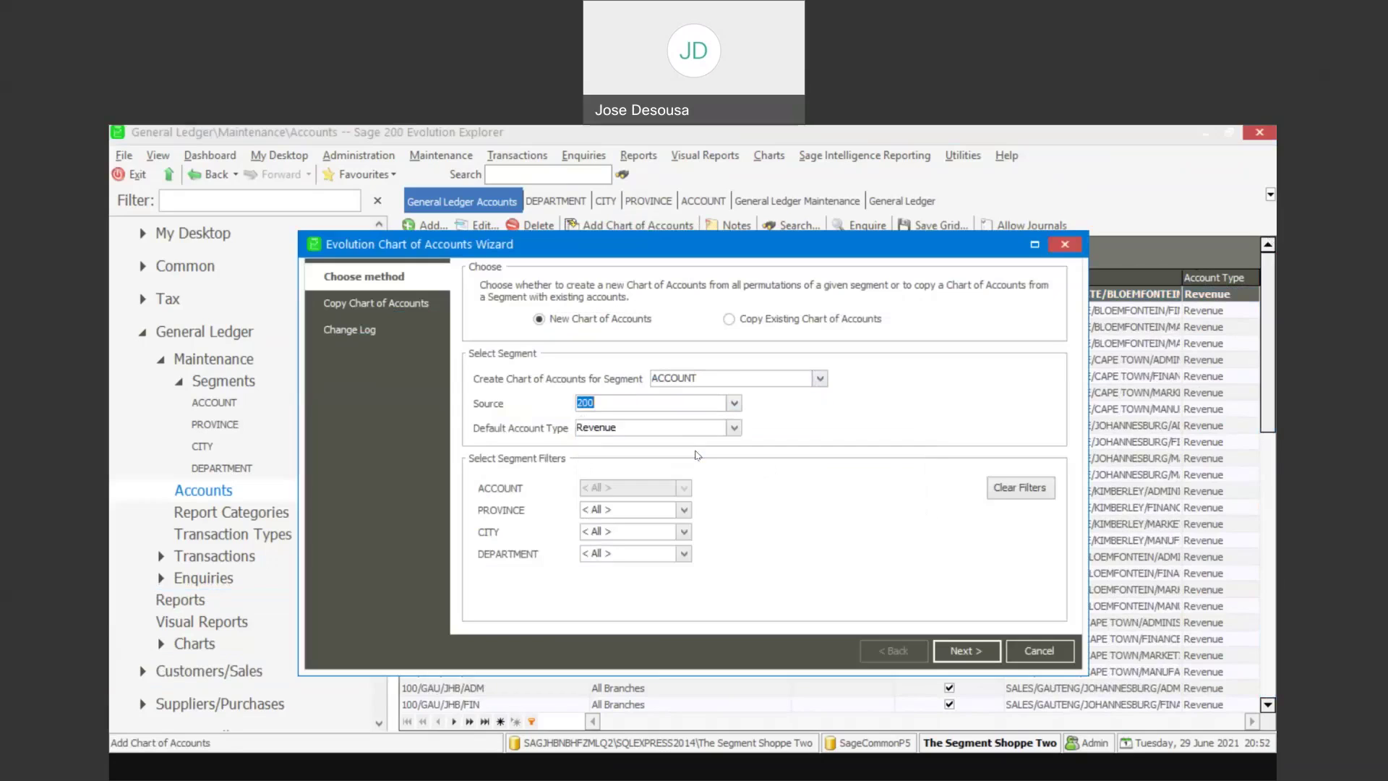
click(732, 430)
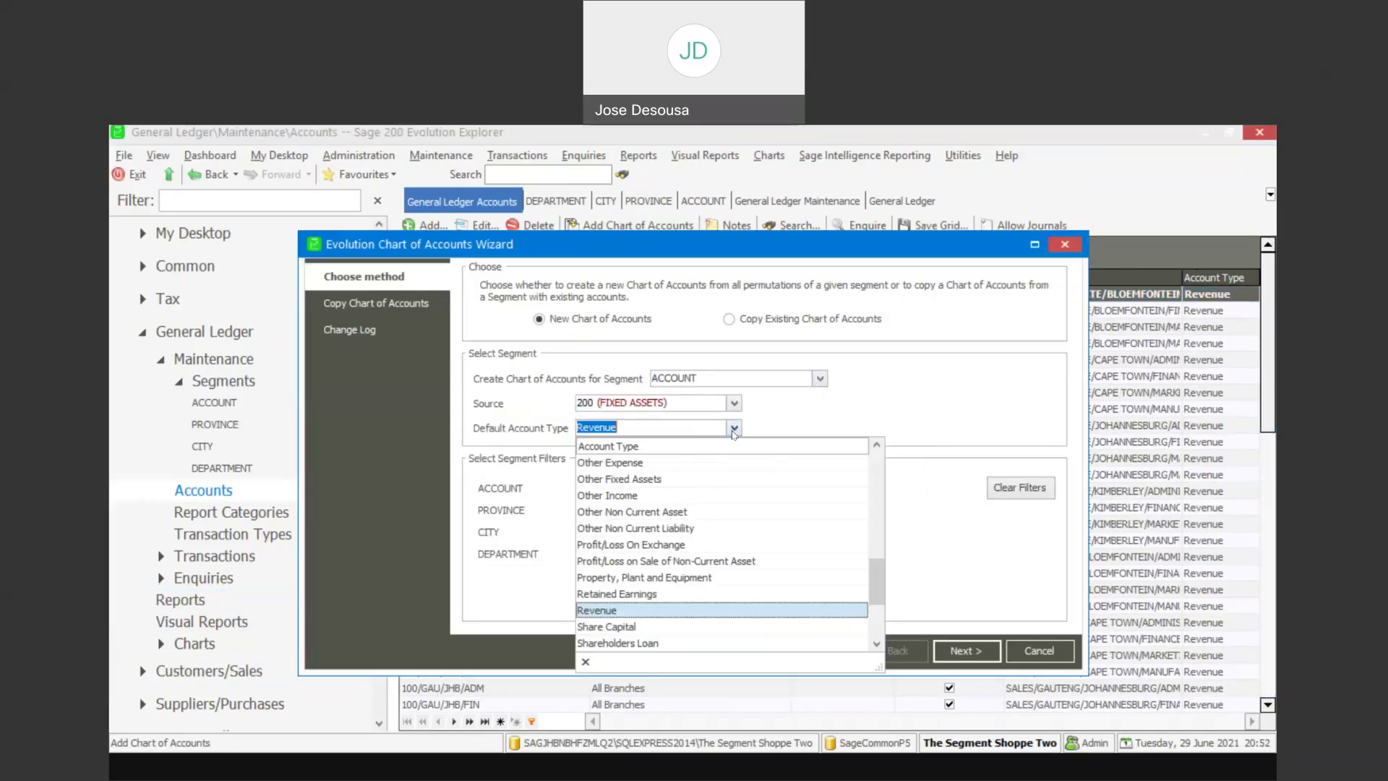
click(659, 576)
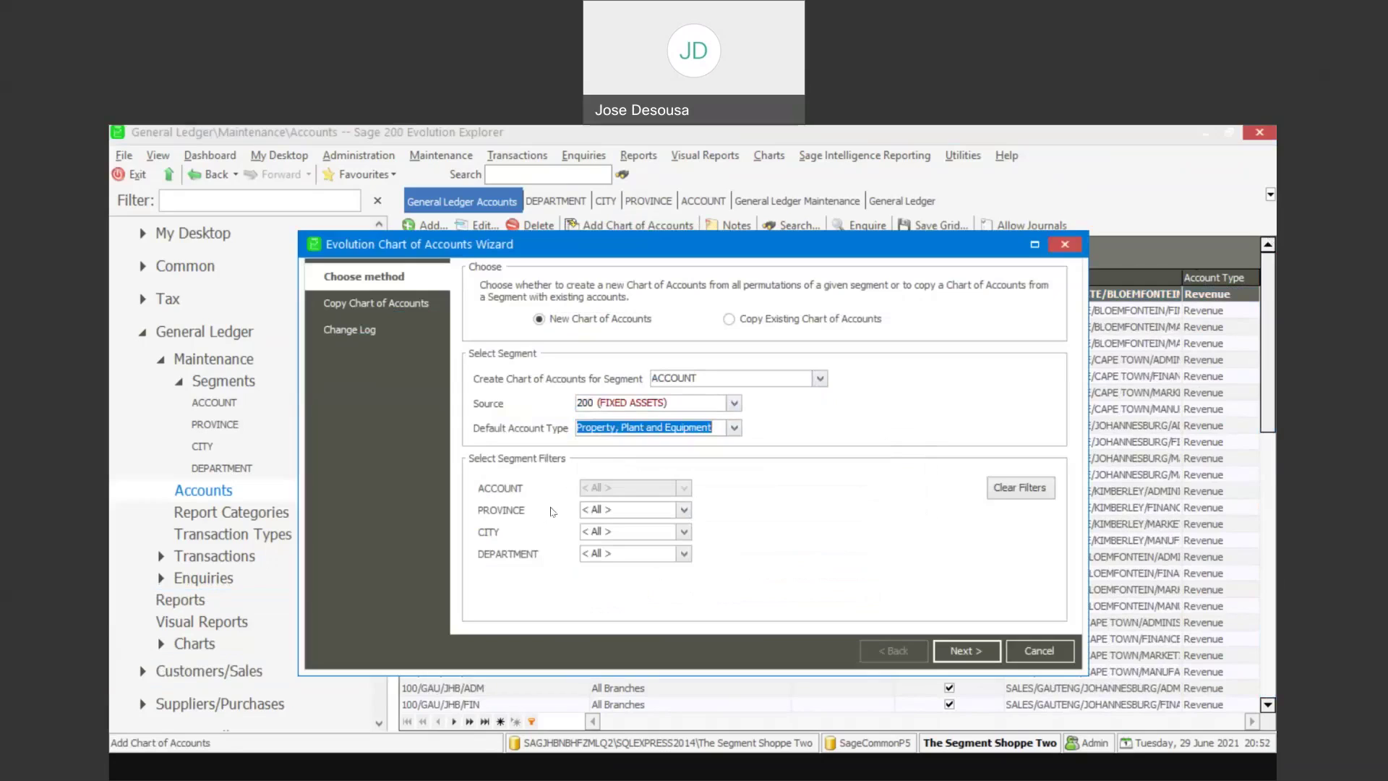
Generate the proposed FIXED ASSETS account combinations for all provinces, cities and departments and create them
click(944, 641)
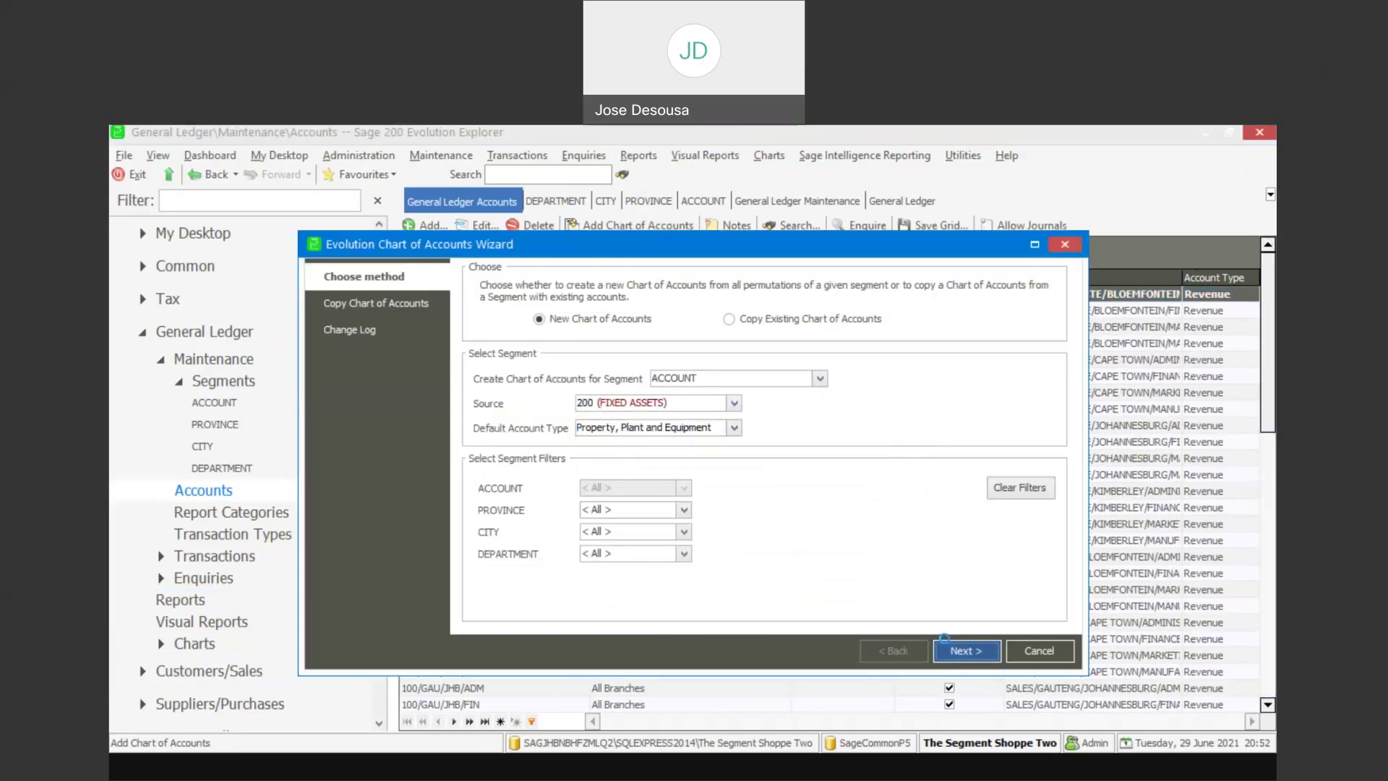
mouse_move(1074, 354)
mouse_down()
mouse_move(1077, 549)
mouse_move(1075, 358)
mouse_move(1086, 354)
mouse_up()
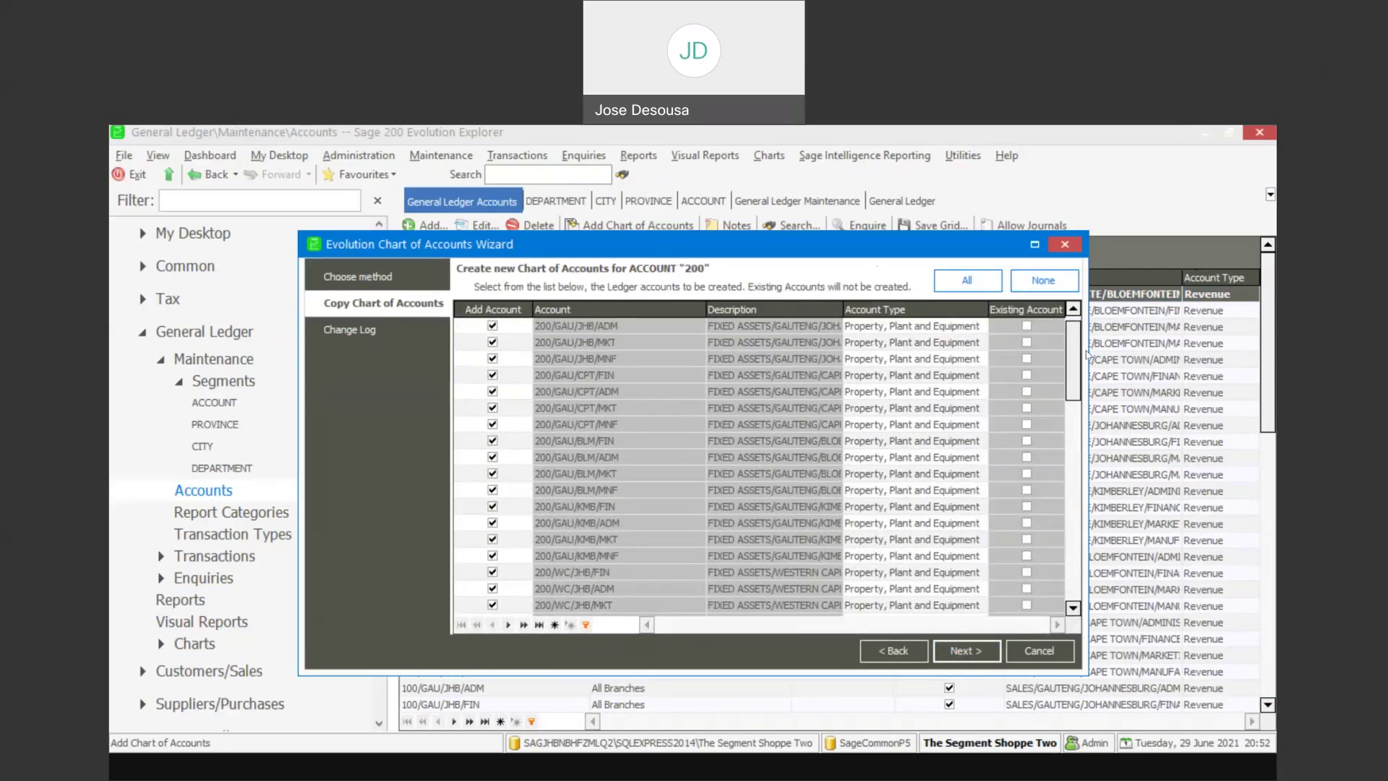
click(960, 652)
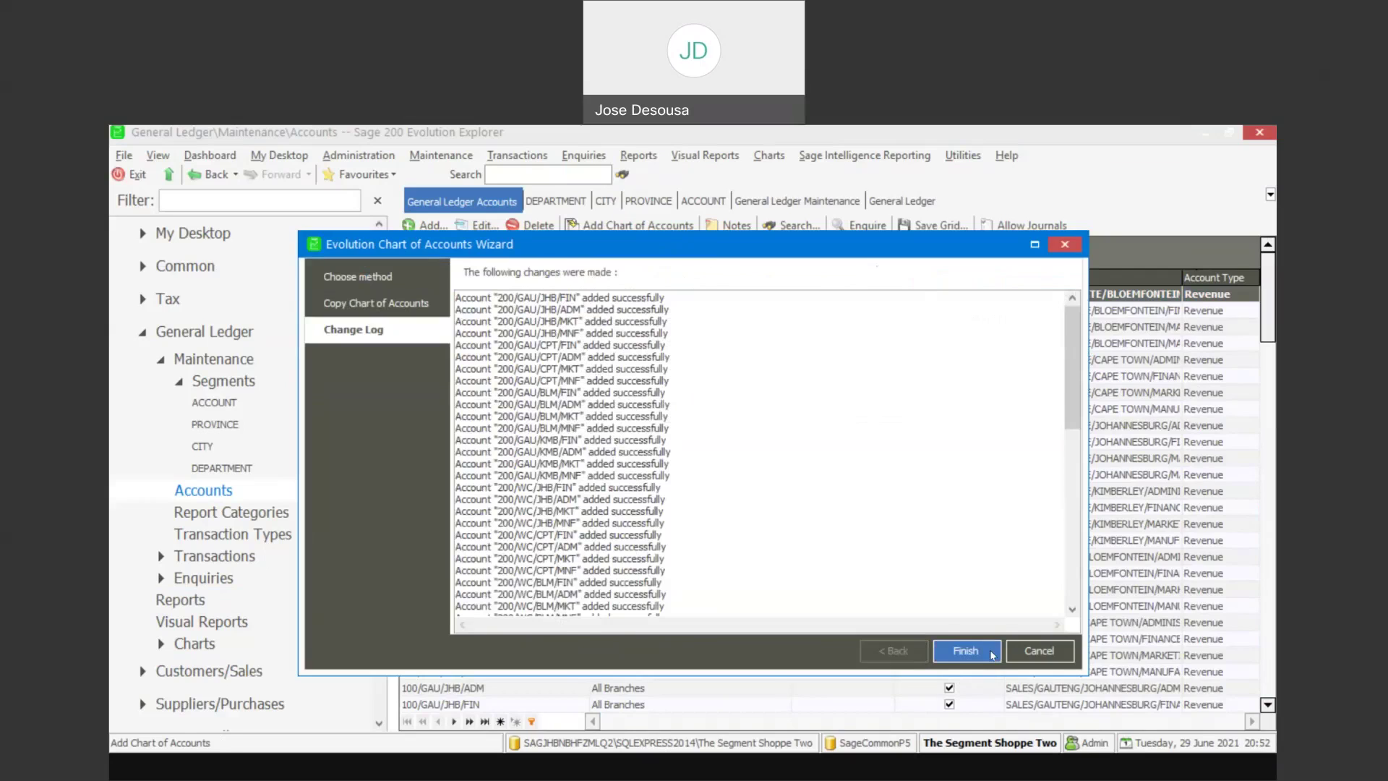
Finish the chart of accounts wizard and look through the ledger account list down to the FIXED ASSETS accounts
click(992, 655)
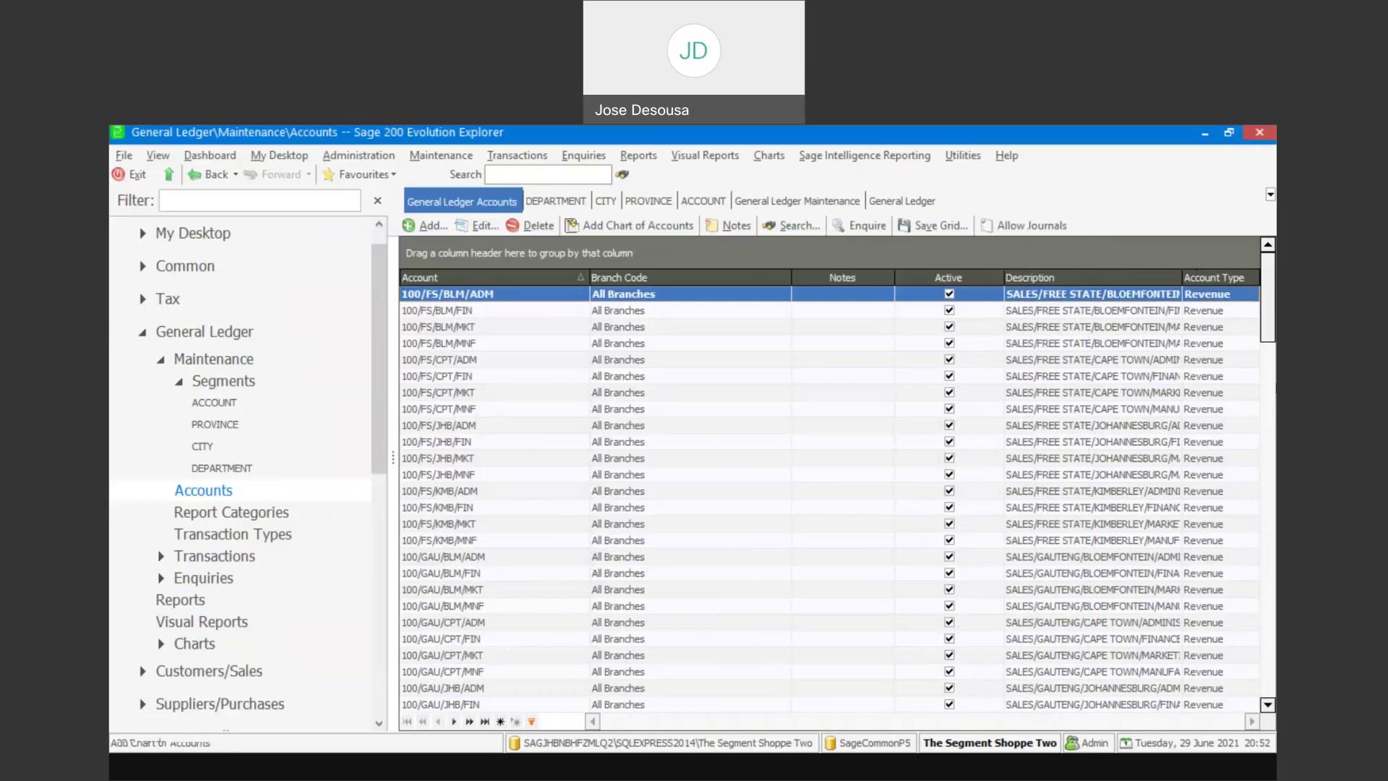
drag(1270, 318, 1256, 638)
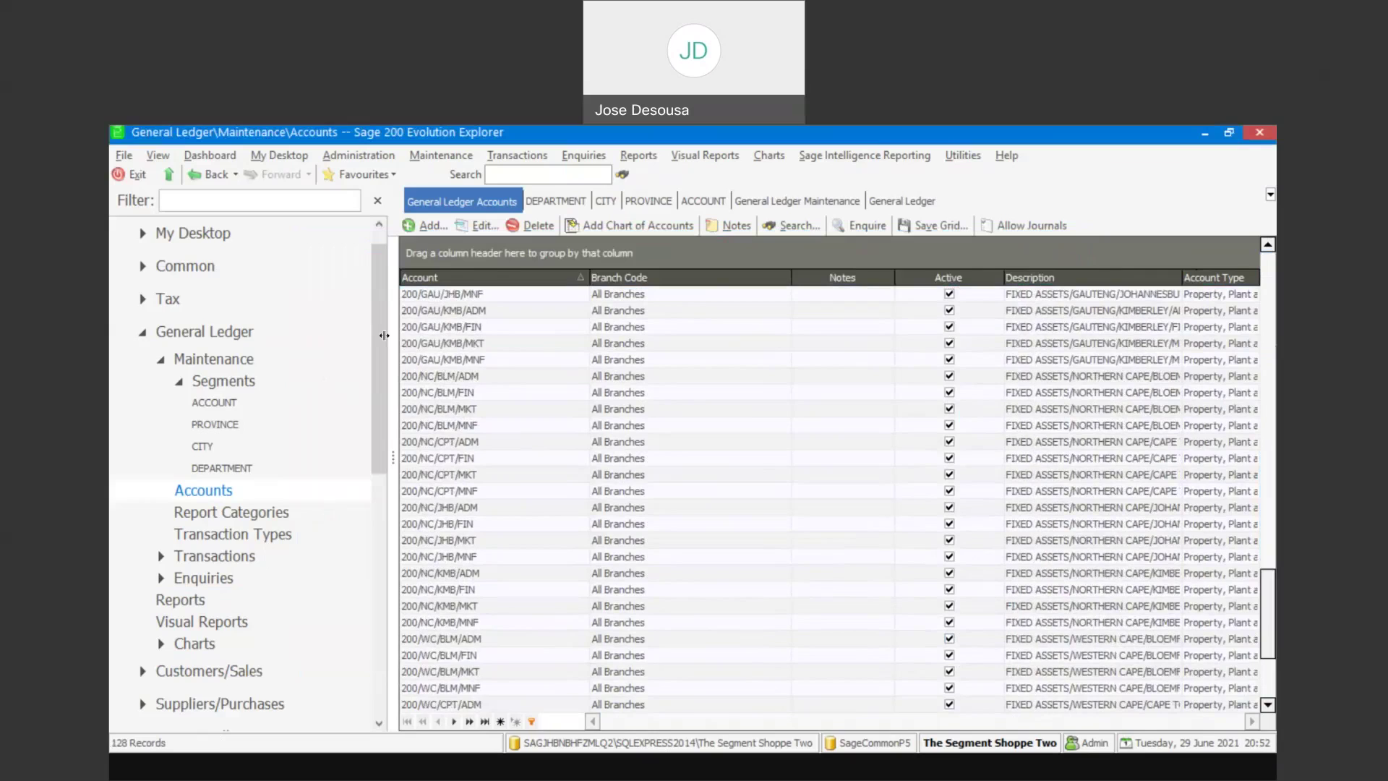
Open the inventory transaction types, review the ledger account settings of BOMM (Bill Manufacture), and close it without changes
drag(382, 346, 359, 487)
click(270, 529)
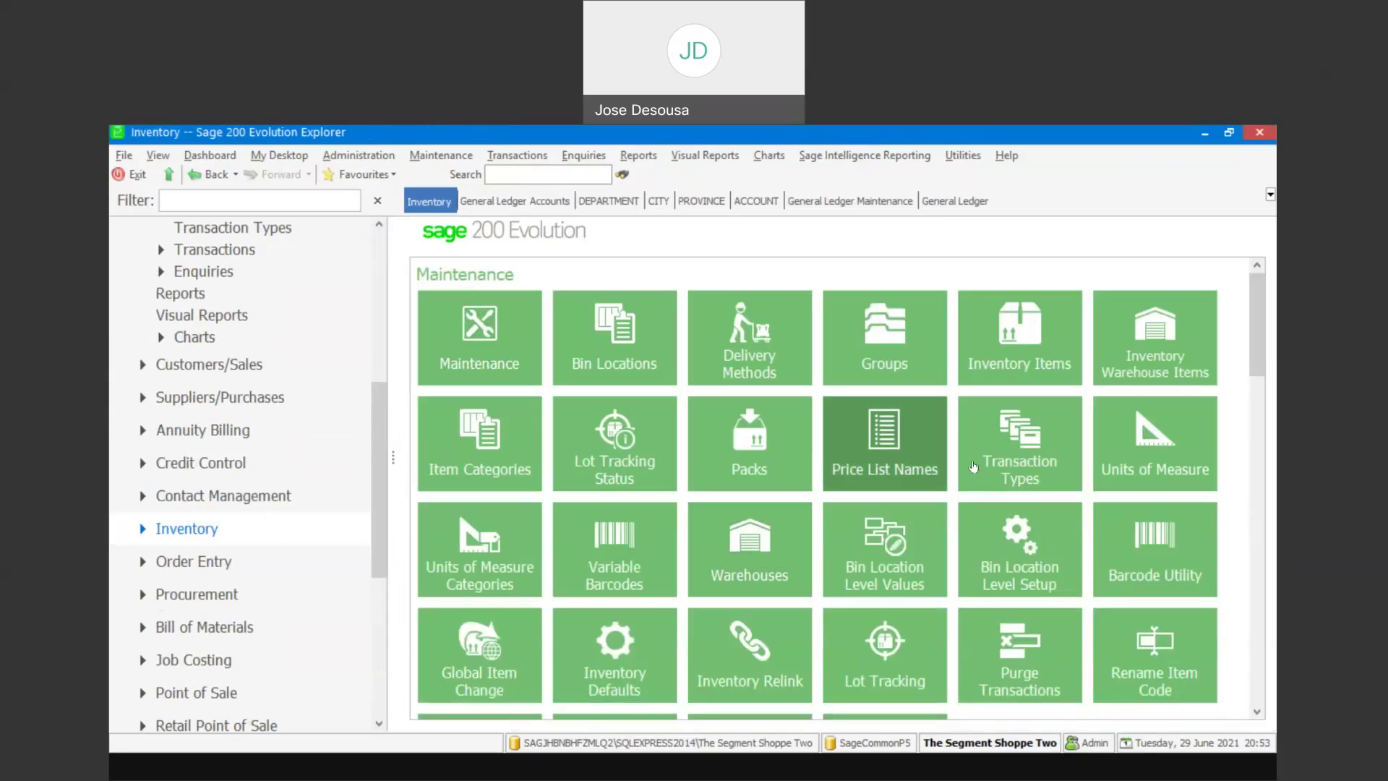
click(1016, 427)
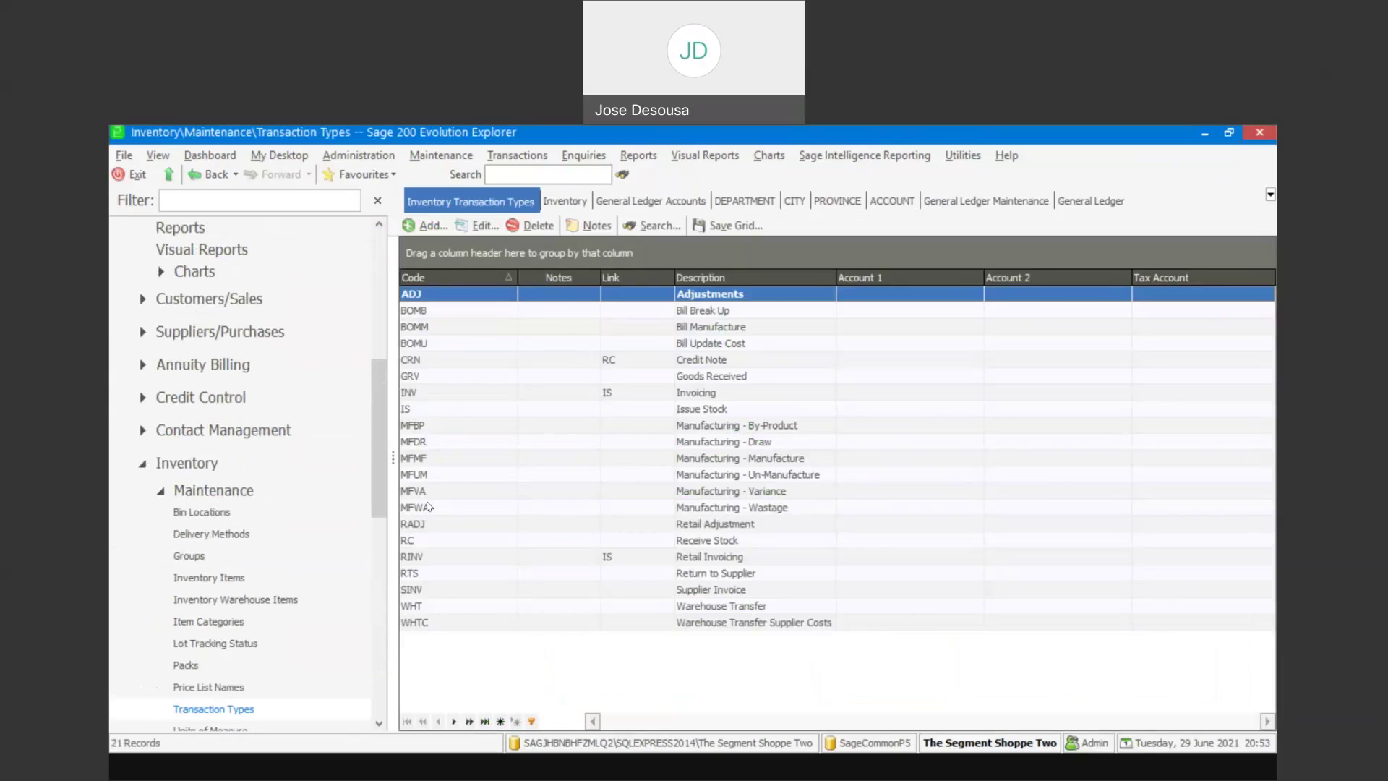
click(461, 326)
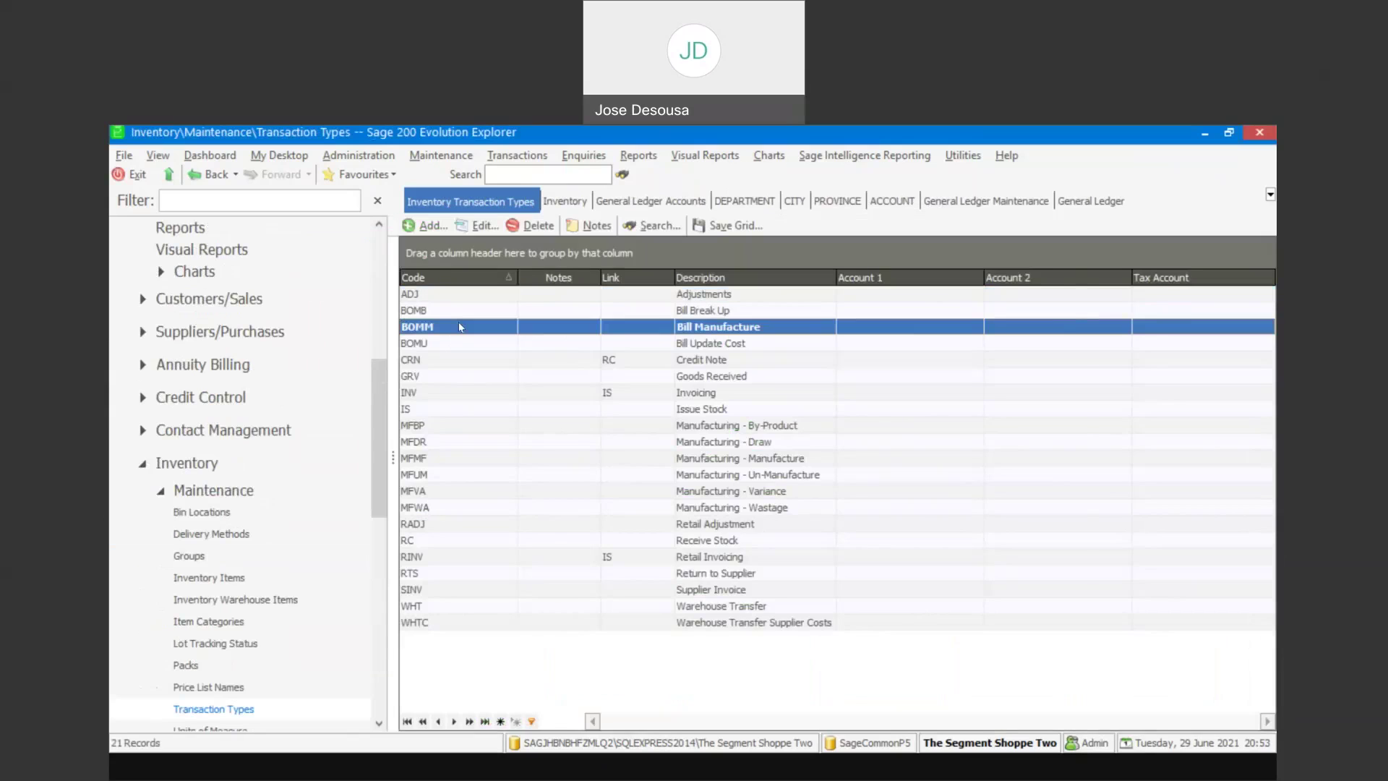
double_click(461, 326)
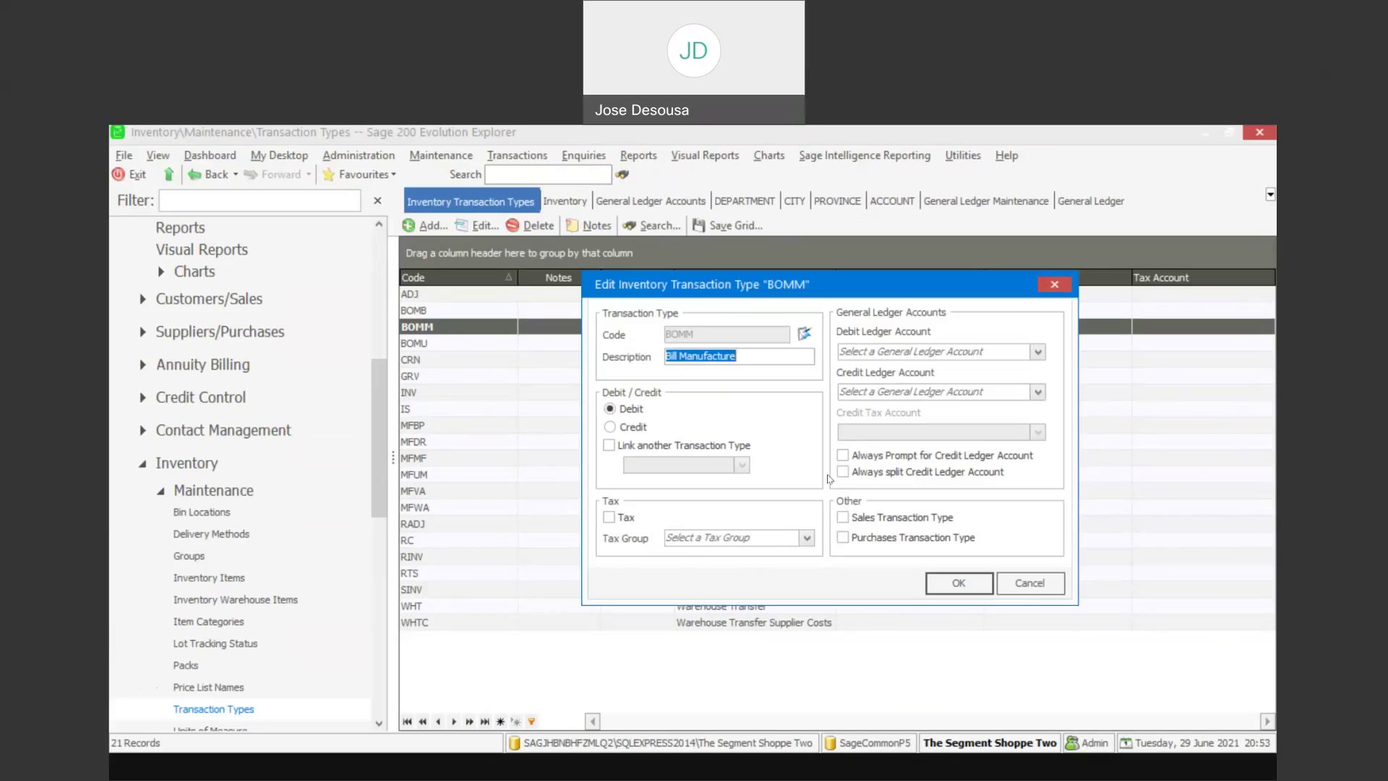
click(1041, 582)
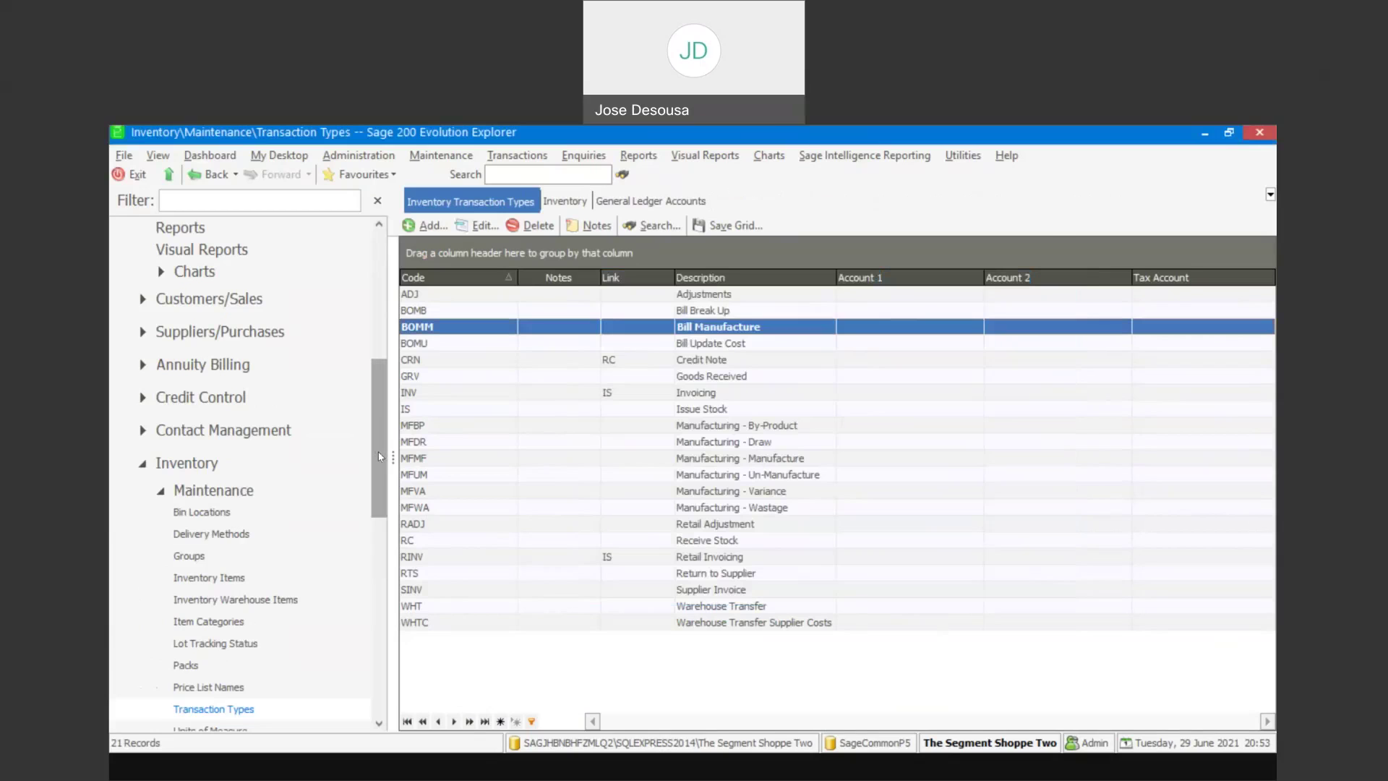
Create a new general ledger journal batch with the default standard batch properties and the JNL transaction code
drag(381, 456, 391, 381)
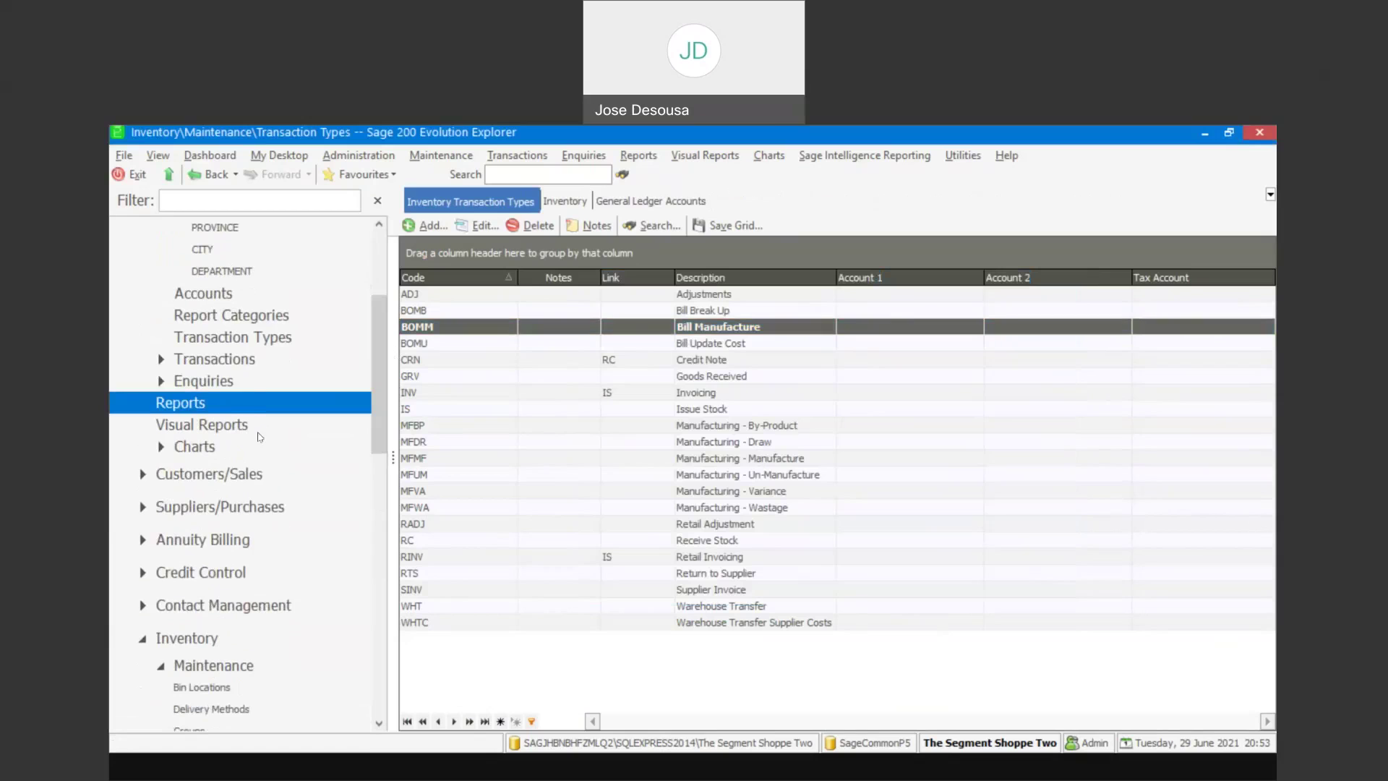
click(262, 367)
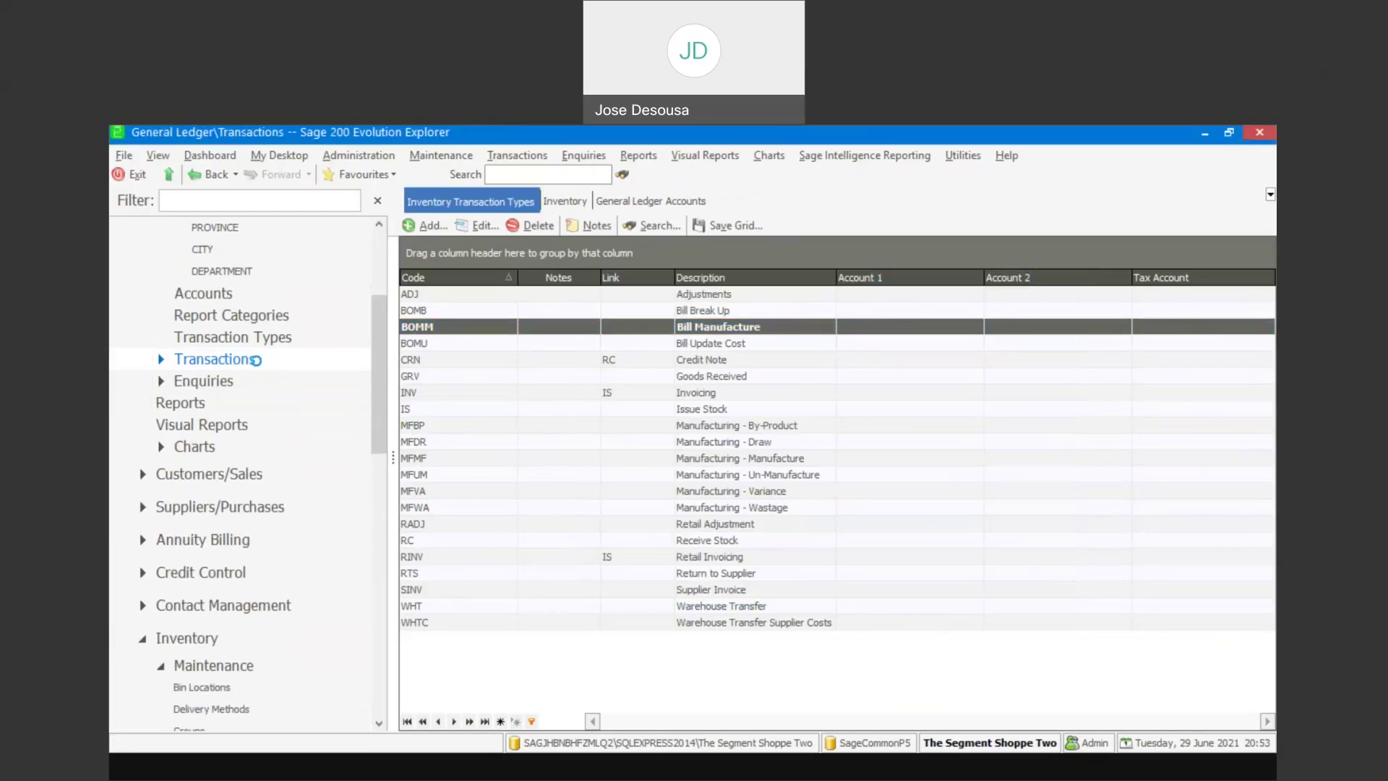
click(618, 331)
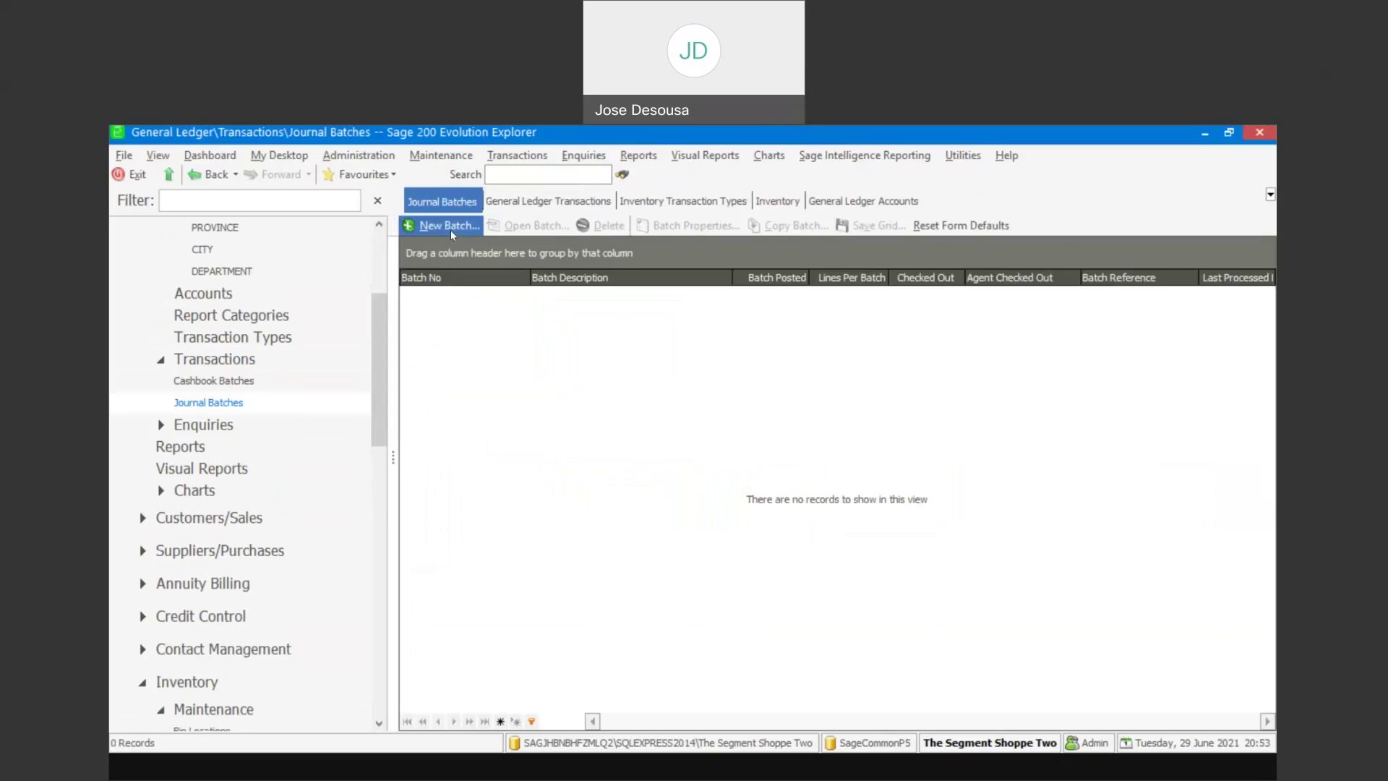
click(450, 227)
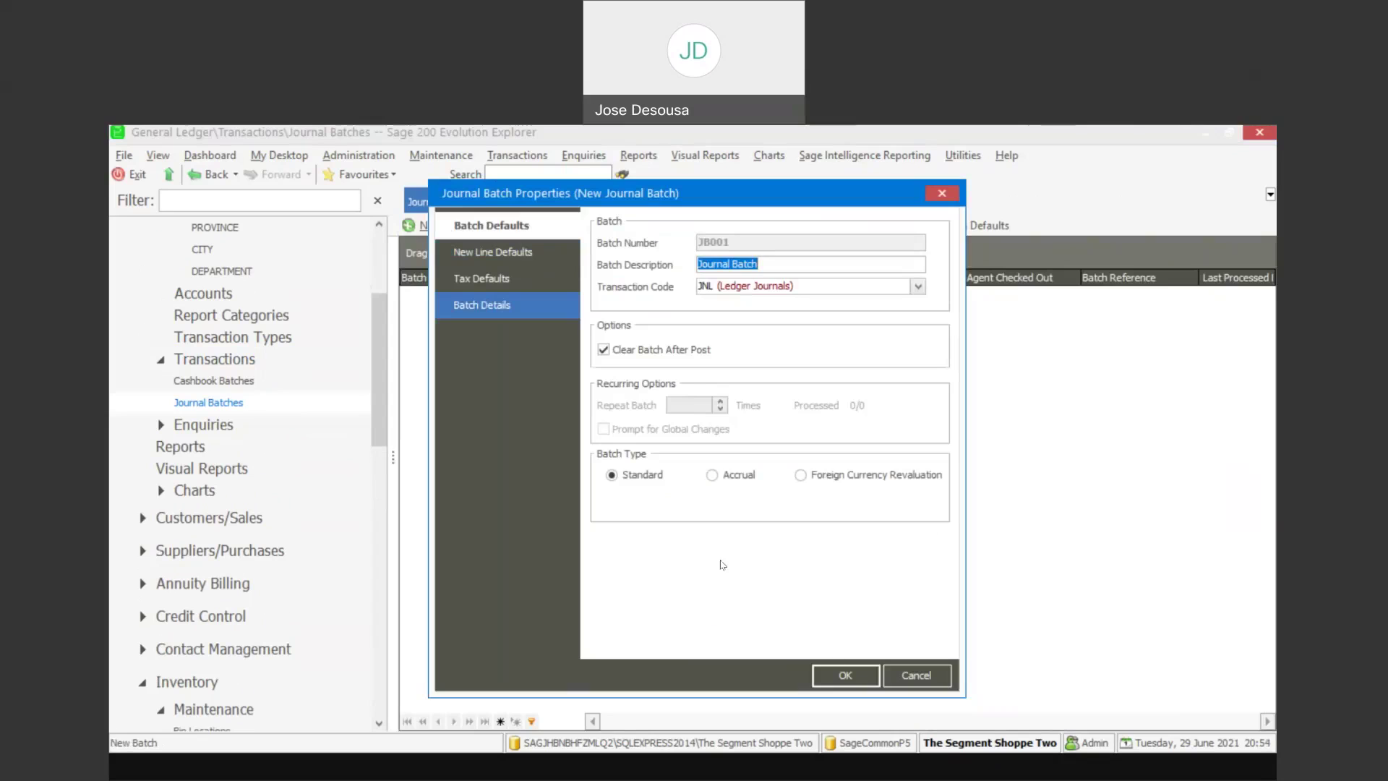
click(833, 666)
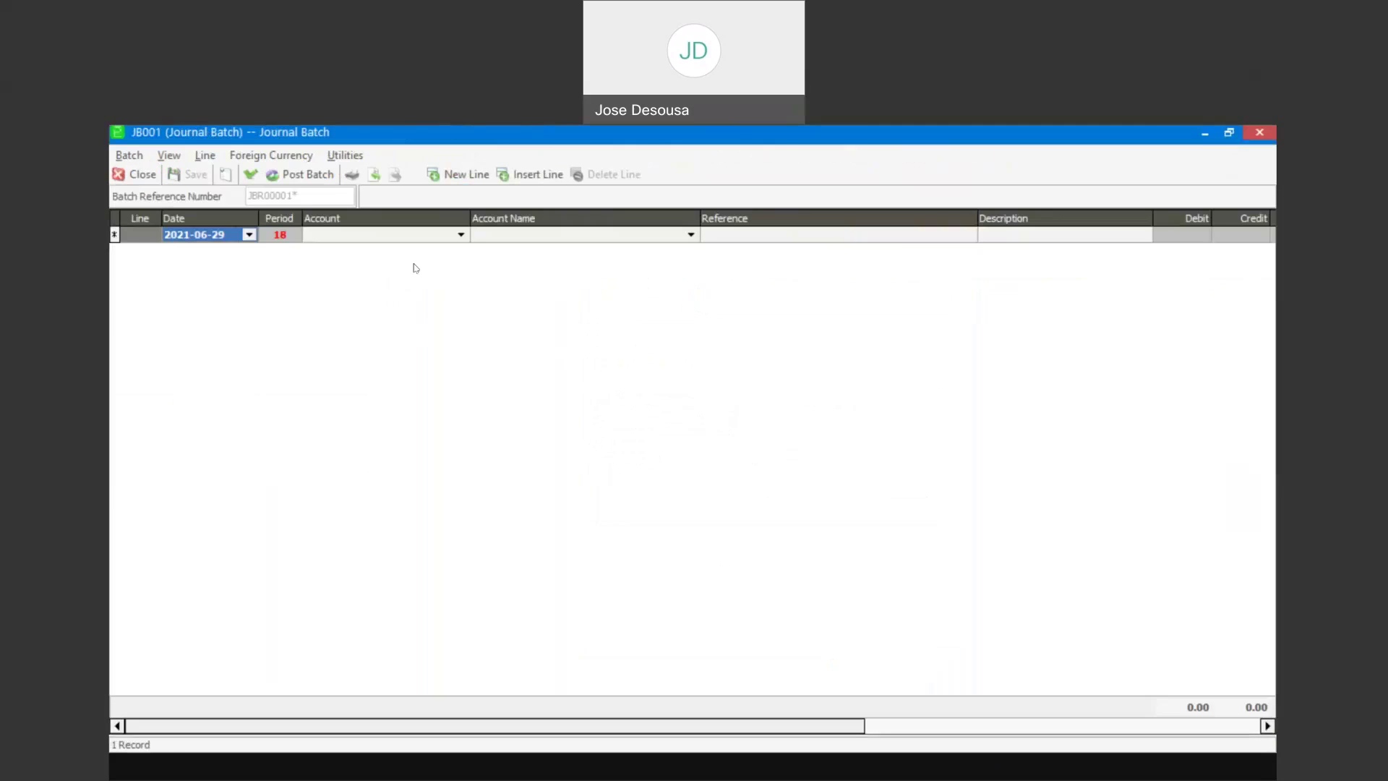
Filter the first journal line's account lookup by ACCOUNT 100 (SALES), PROVINCE FS, CITY BLM and DEPARTMENT ADM
click(460, 235)
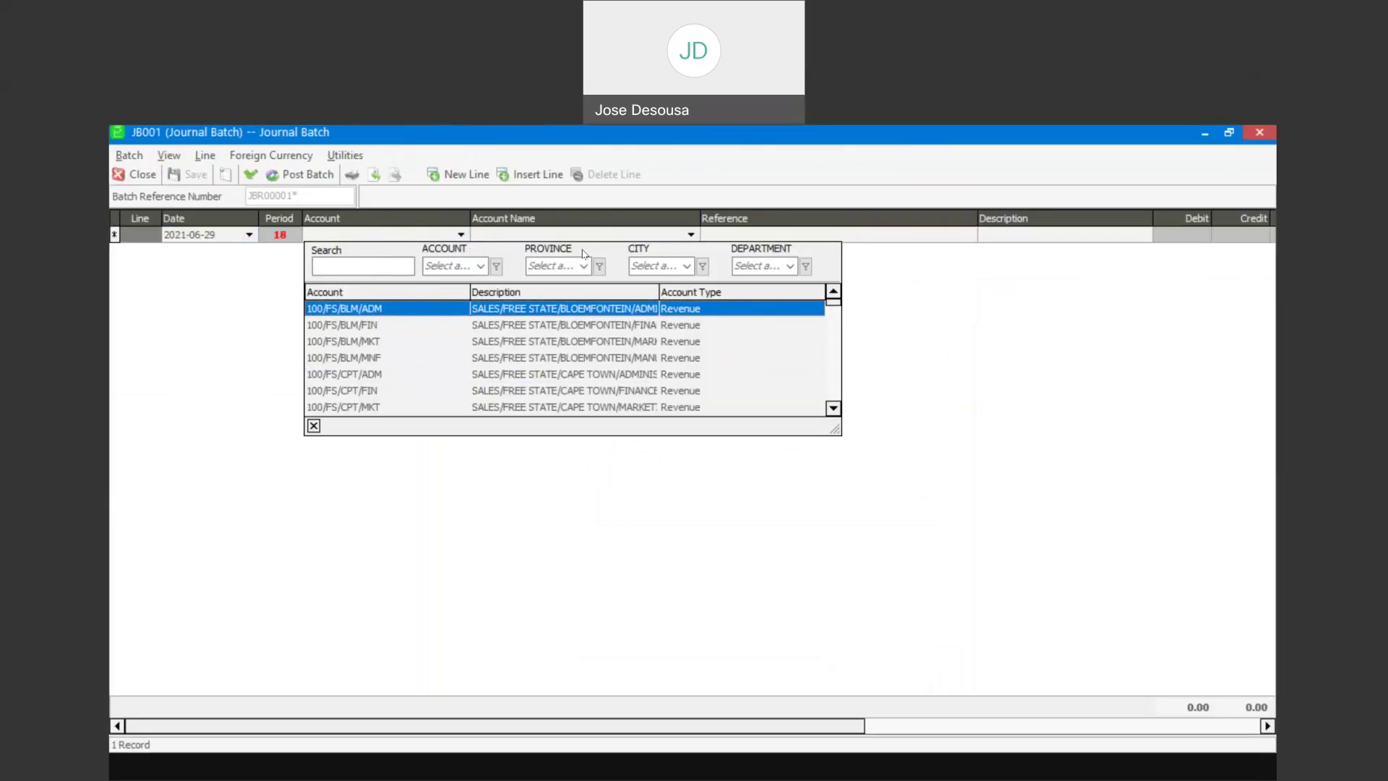
click(481, 267)
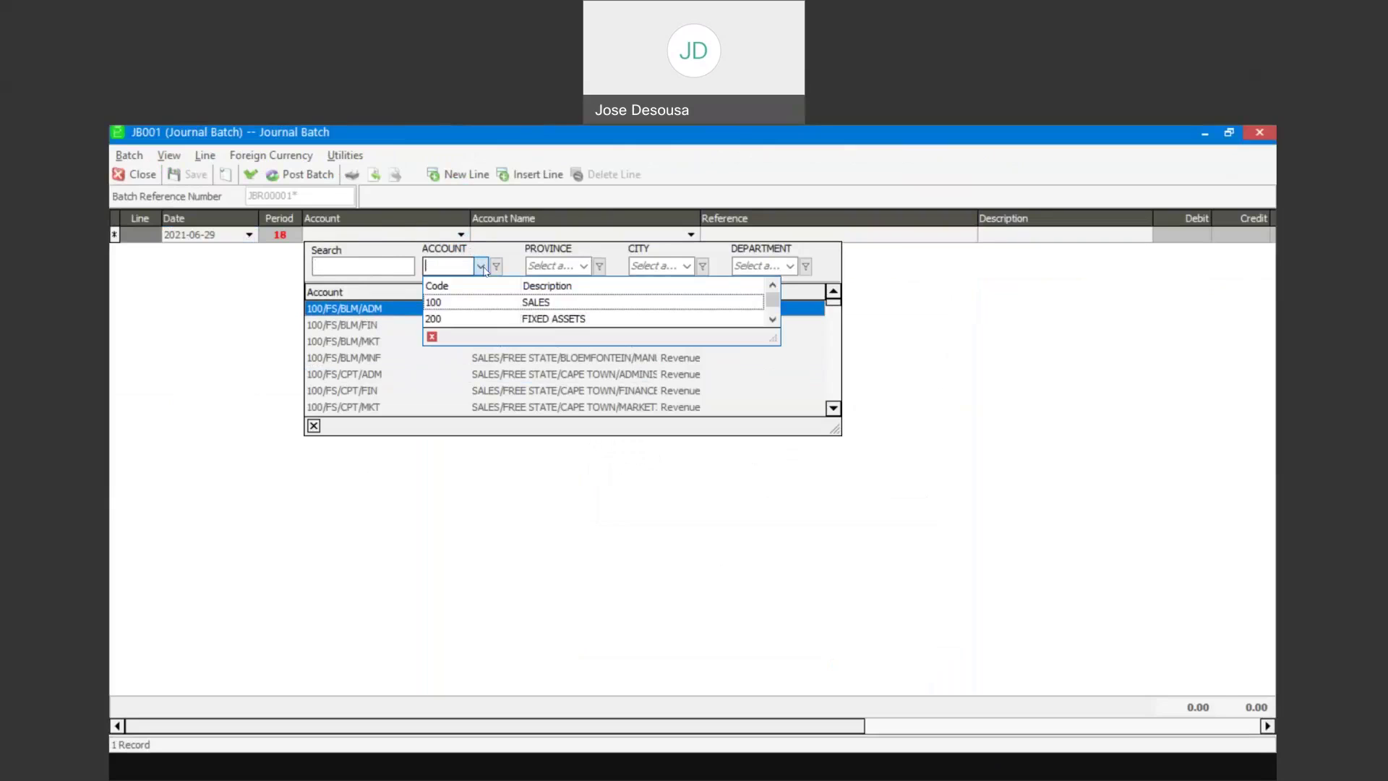
click(468, 303)
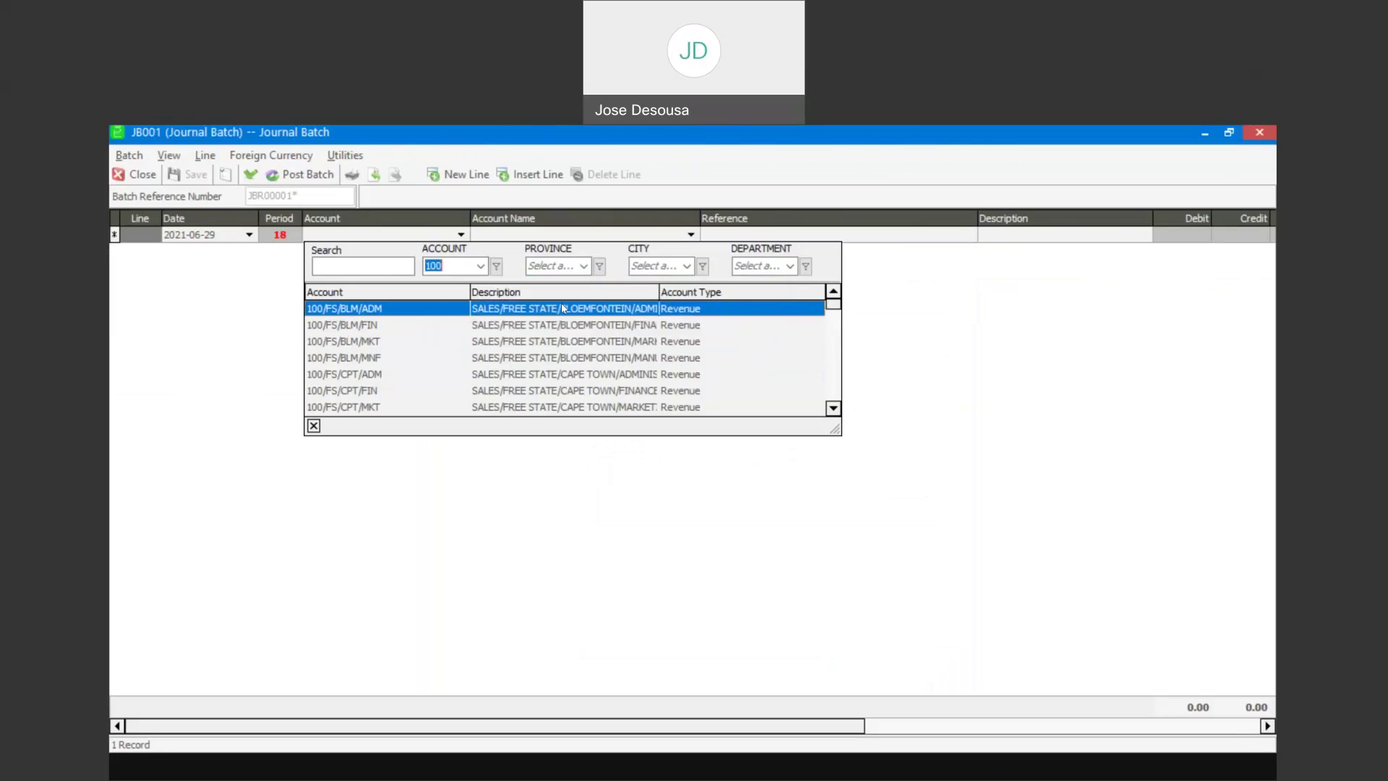
click(584, 268)
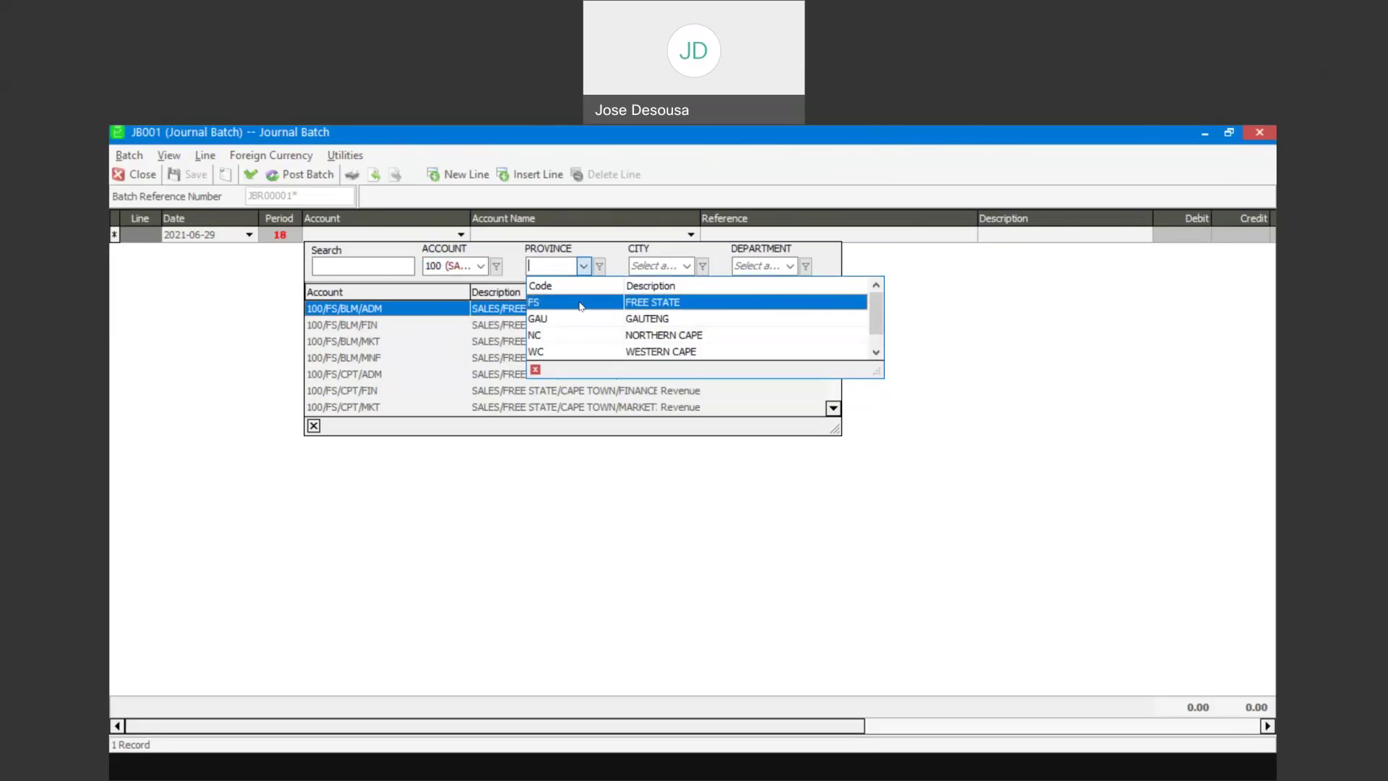
click(583, 303)
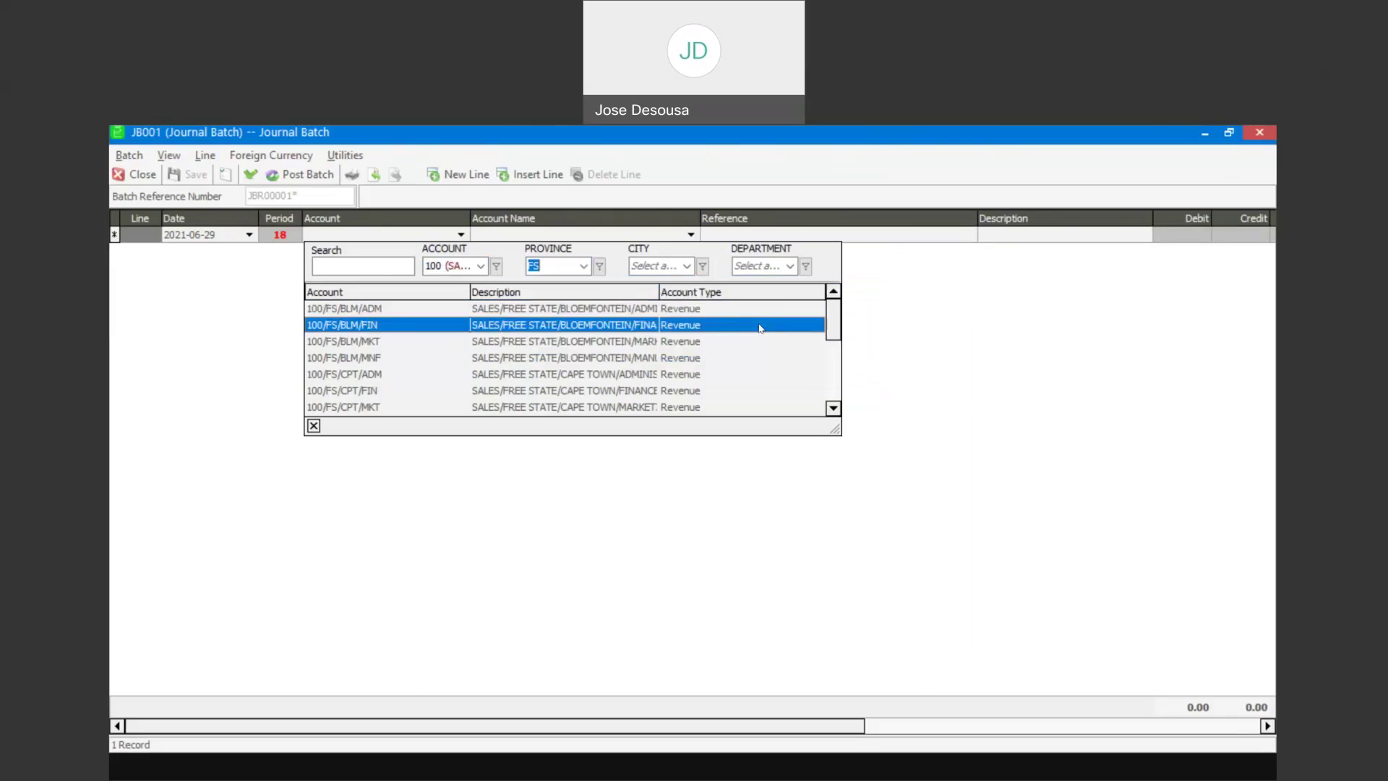
click(687, 267)
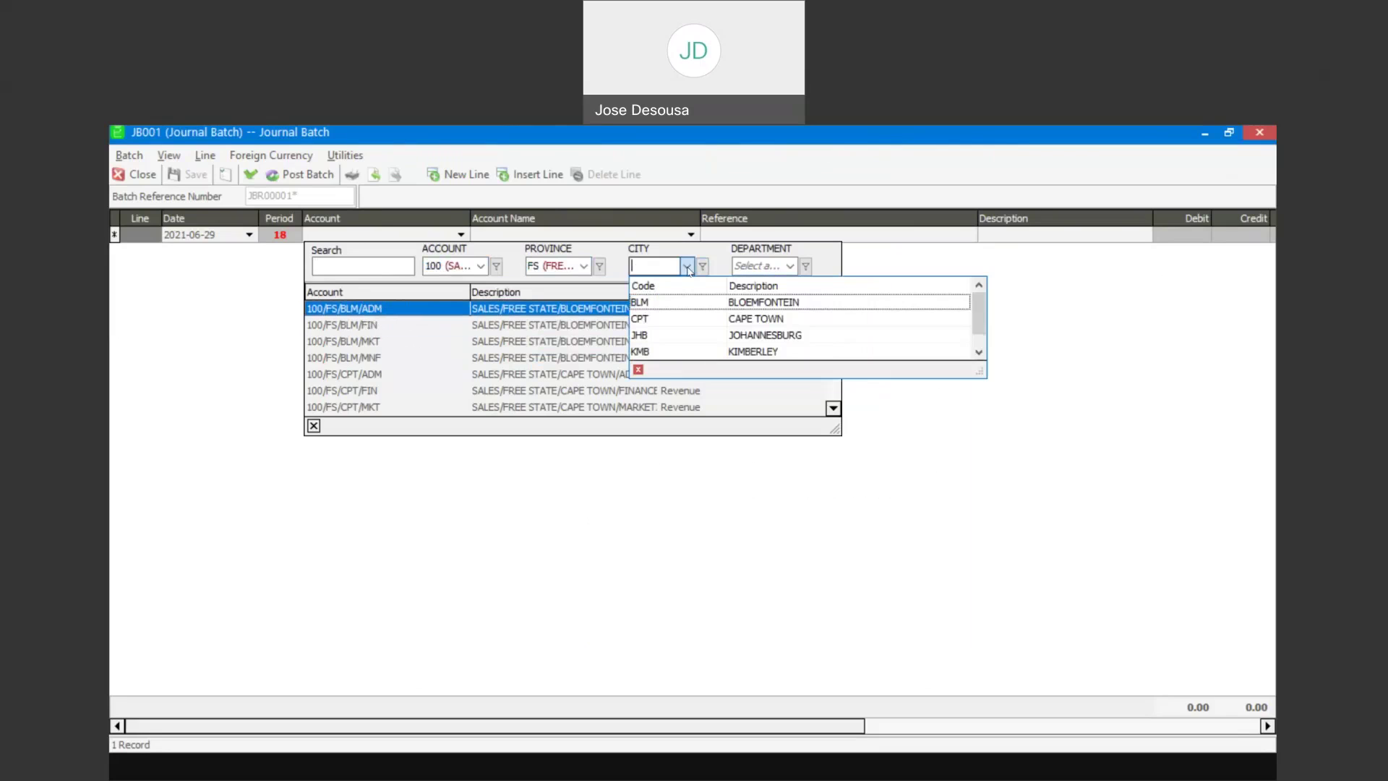
click(685, 304)
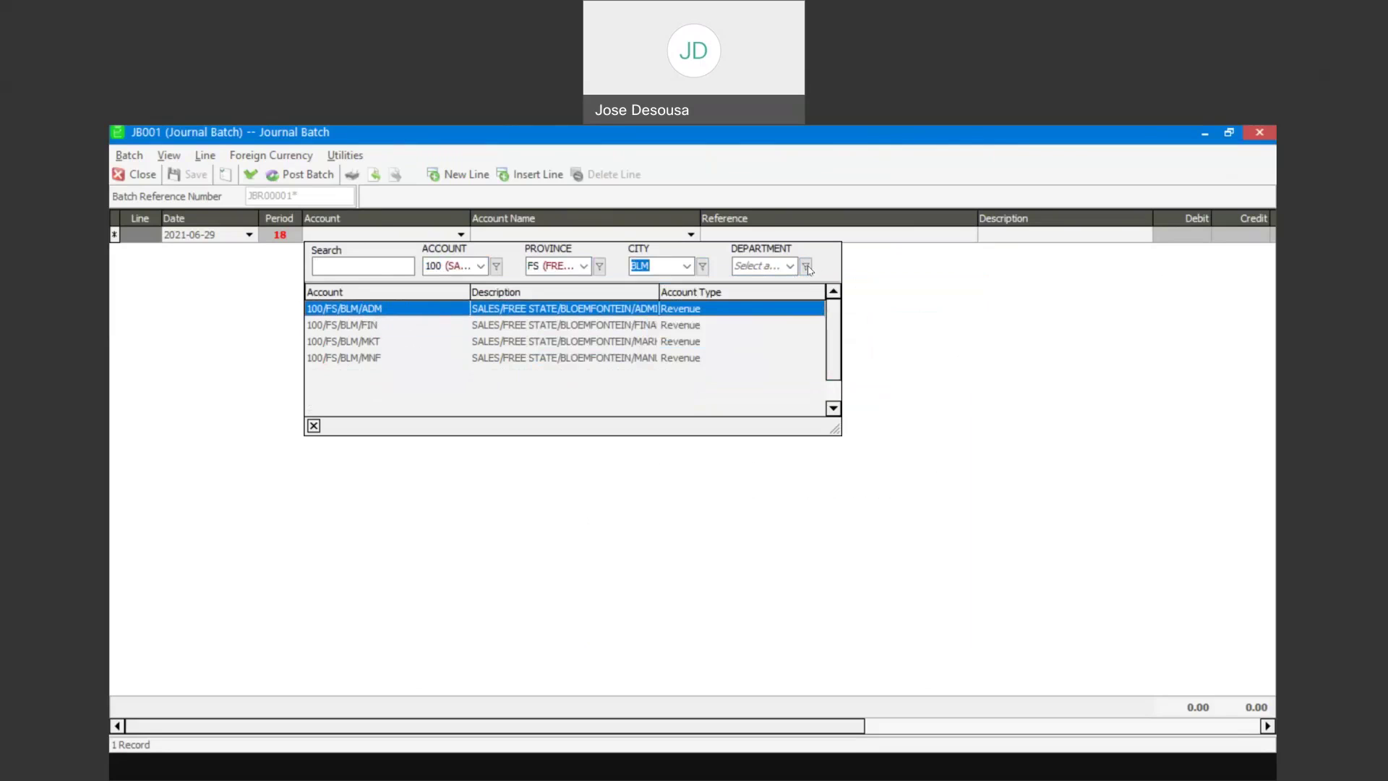
click(790, 266)
click(792, 301)
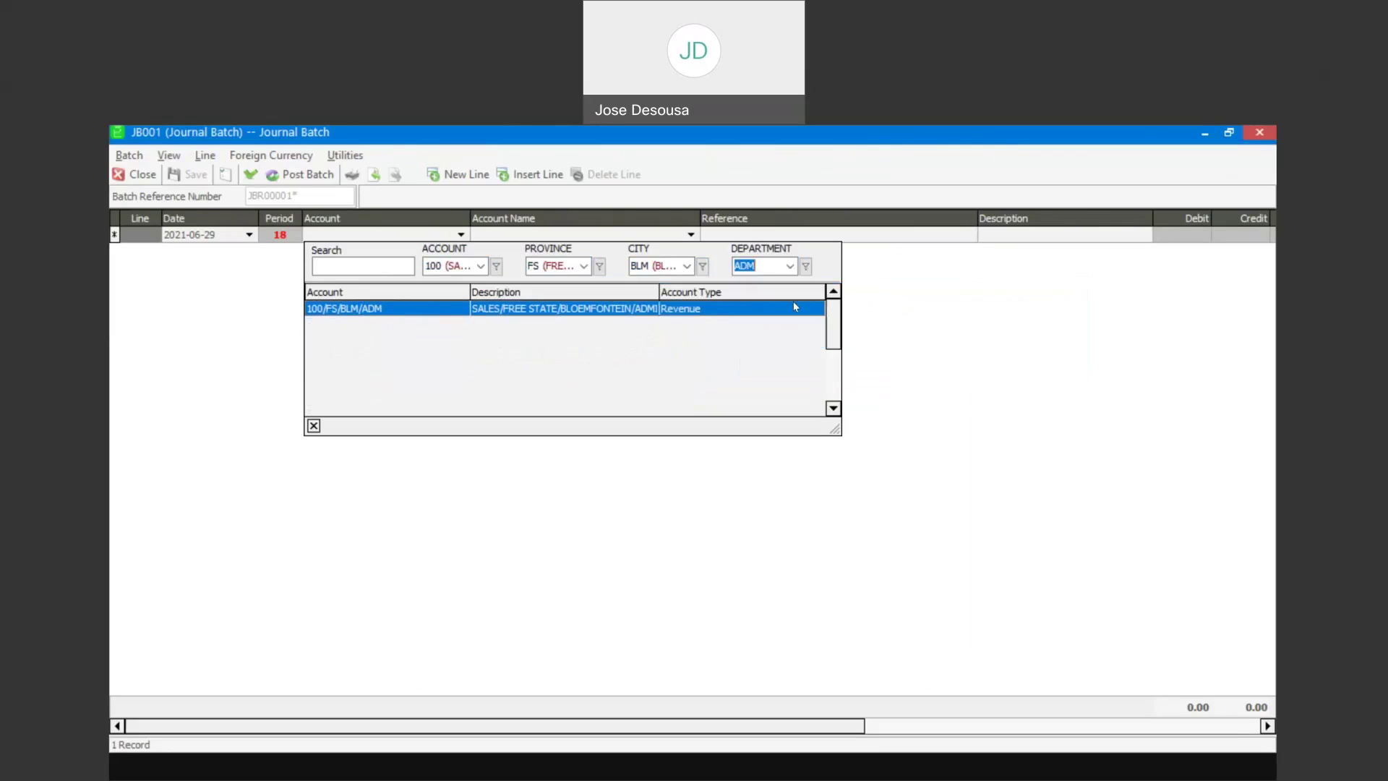